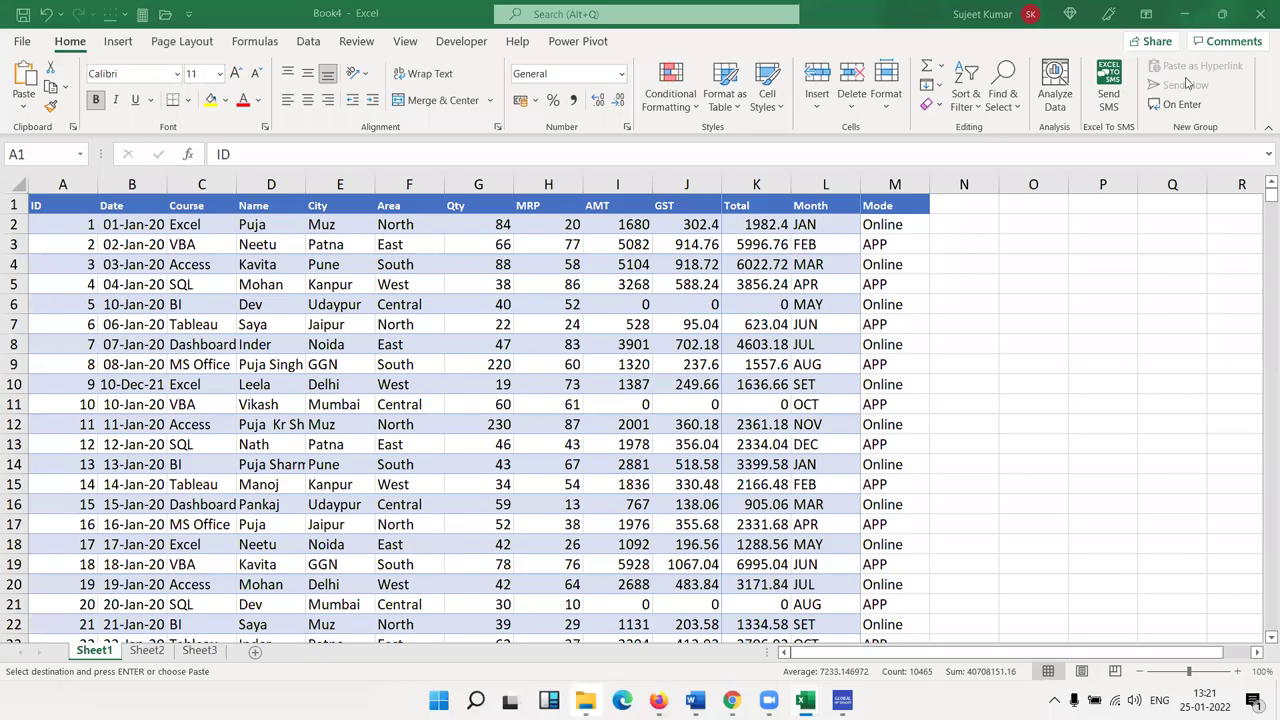
Paste the course sales data at A1 of Sheet1 and confirm it reaches row 805
key("ctrl+v")
key("ctrl+v")
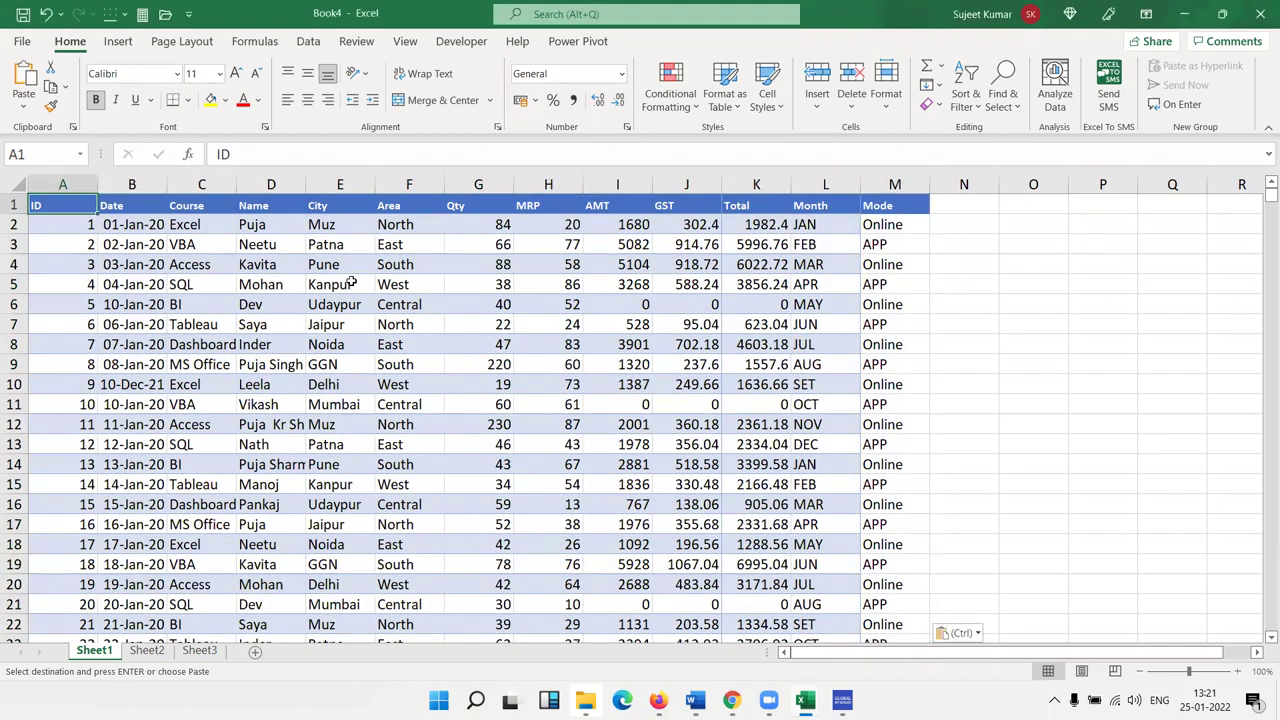
scroll(351, 283, "down", 20)
scroll(351, 281, "down", 2)
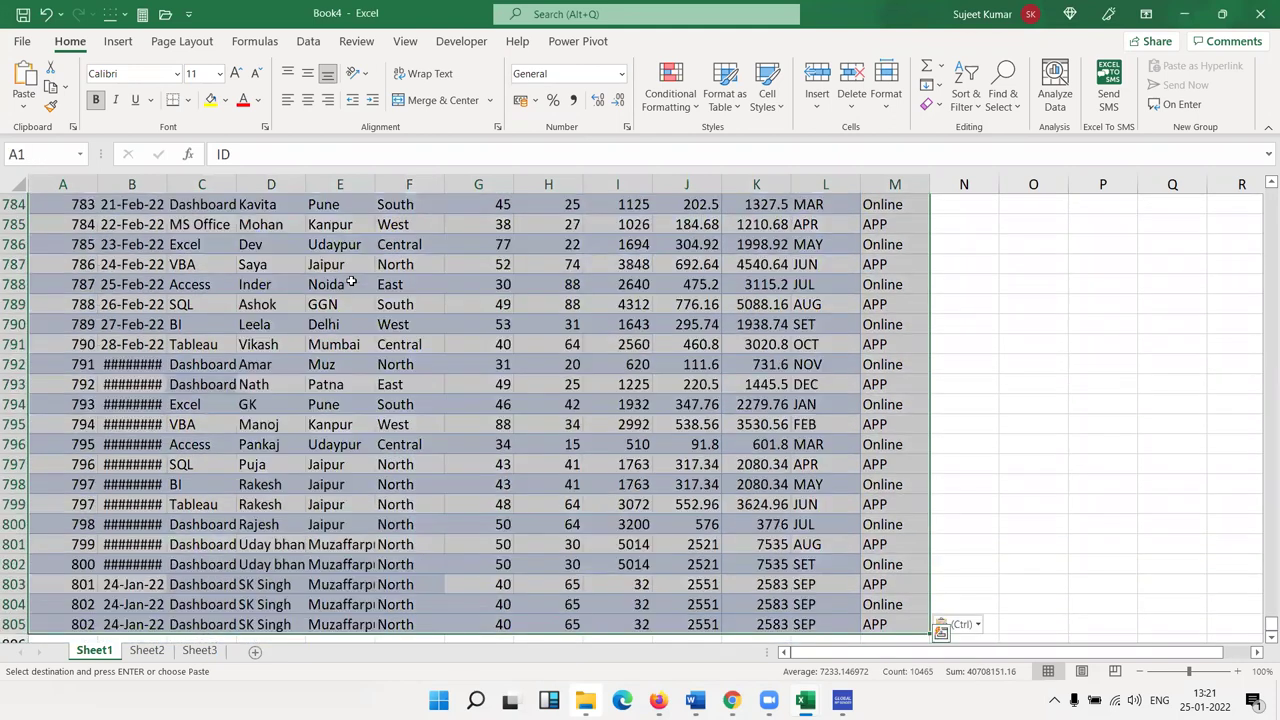
Insert a PivotTable from the course data on a new worksheet
left_click(117, 41)
left_click(30, 82)
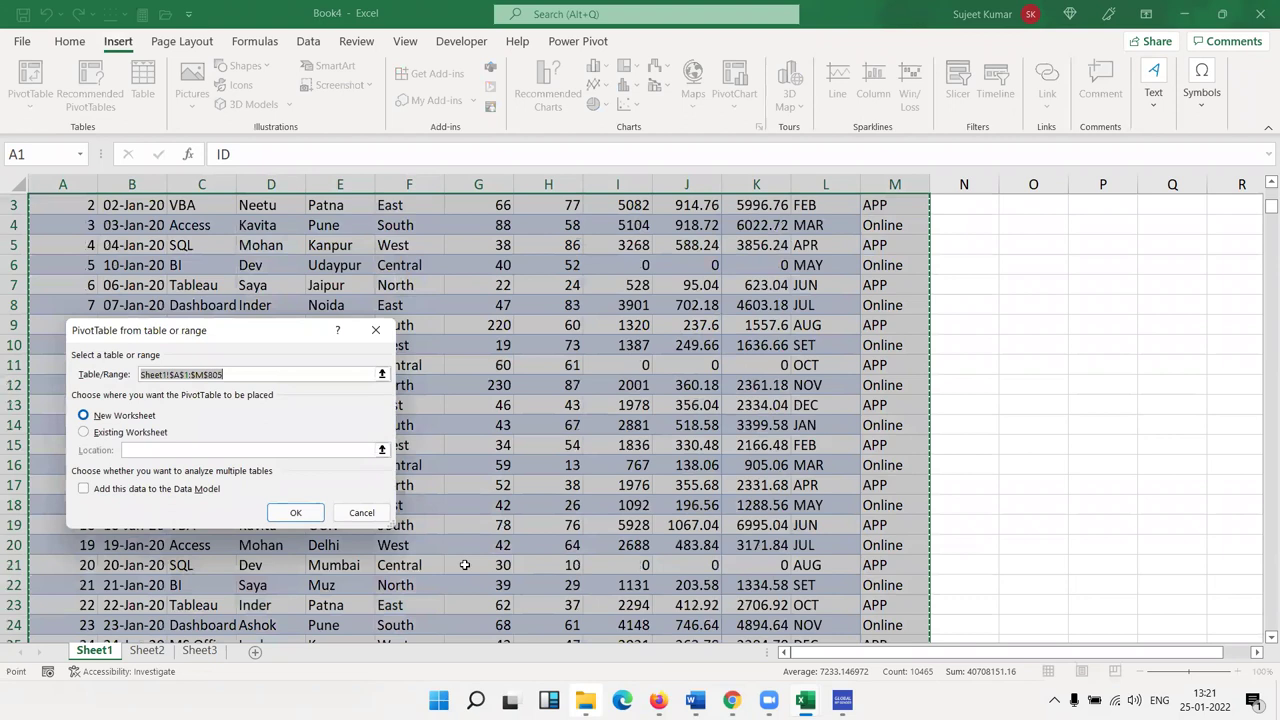
left_click(296, 512)
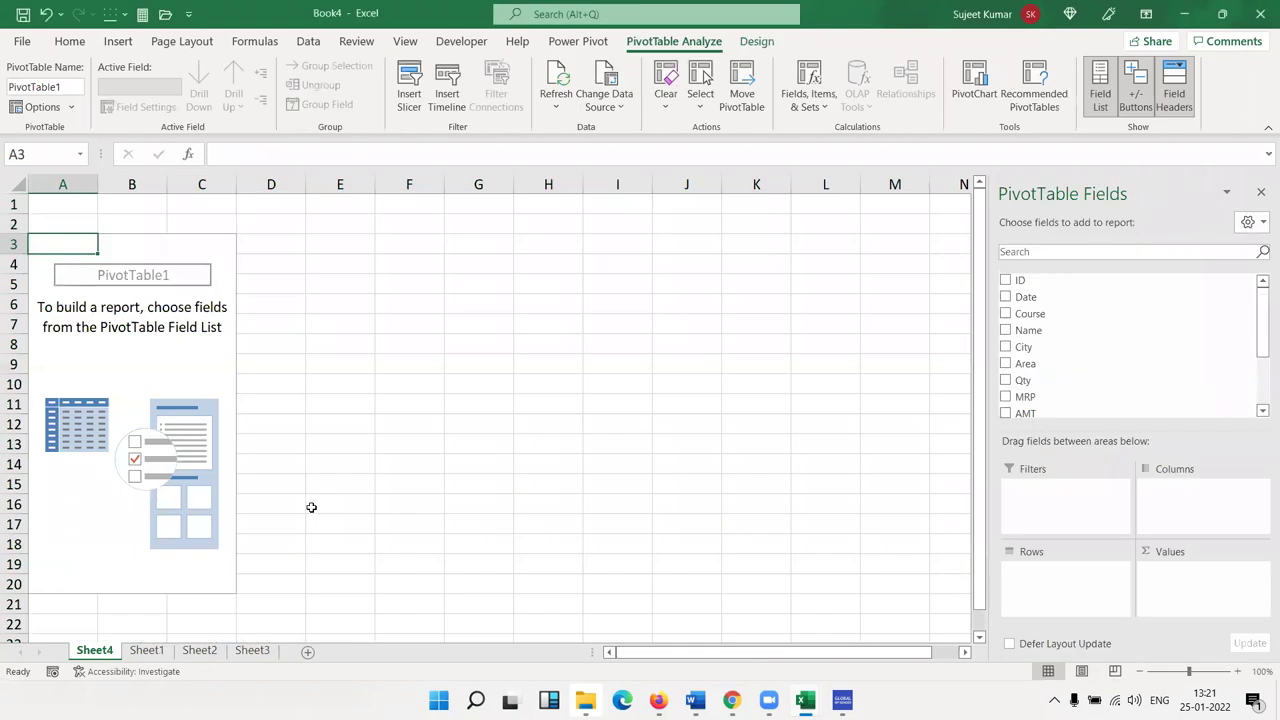
Sum Qty by Course in the pivot and rename the row header to 'Course'
left_click_drag(1057, 315, 1057, 608)
left_click_drag(1030, 380, 1149, 583)
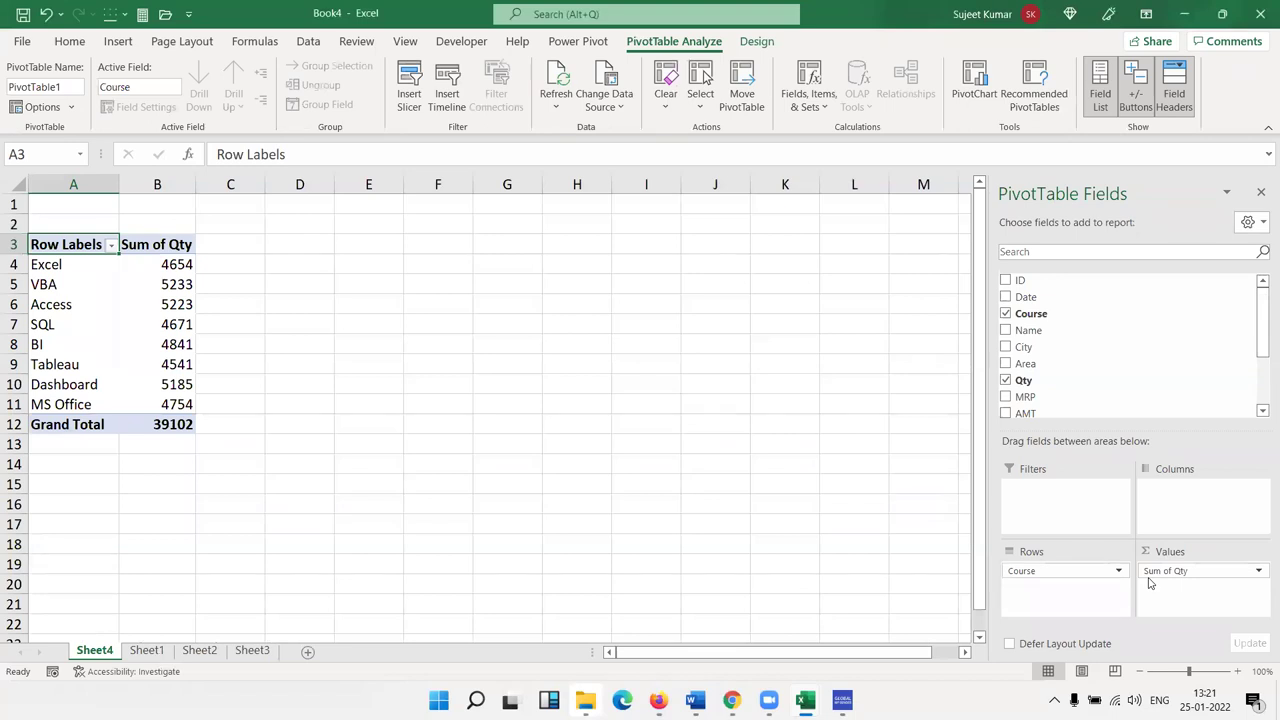
type("Course")
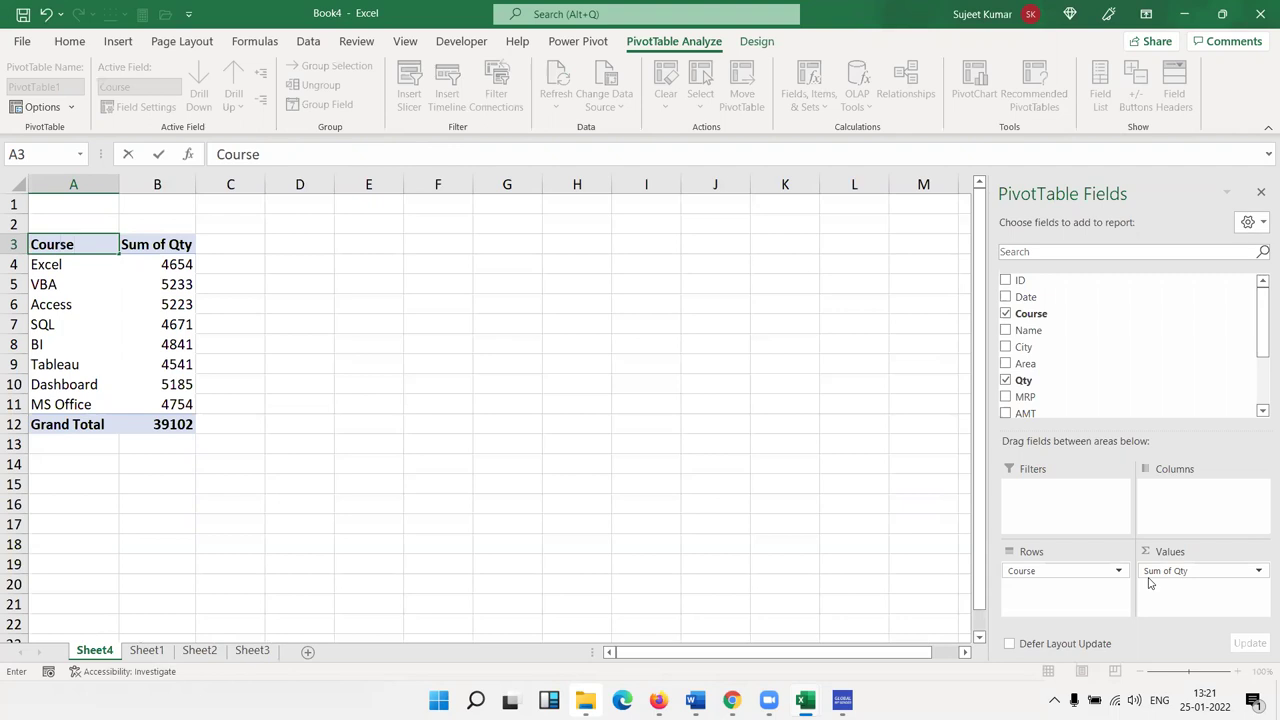
key("Return")
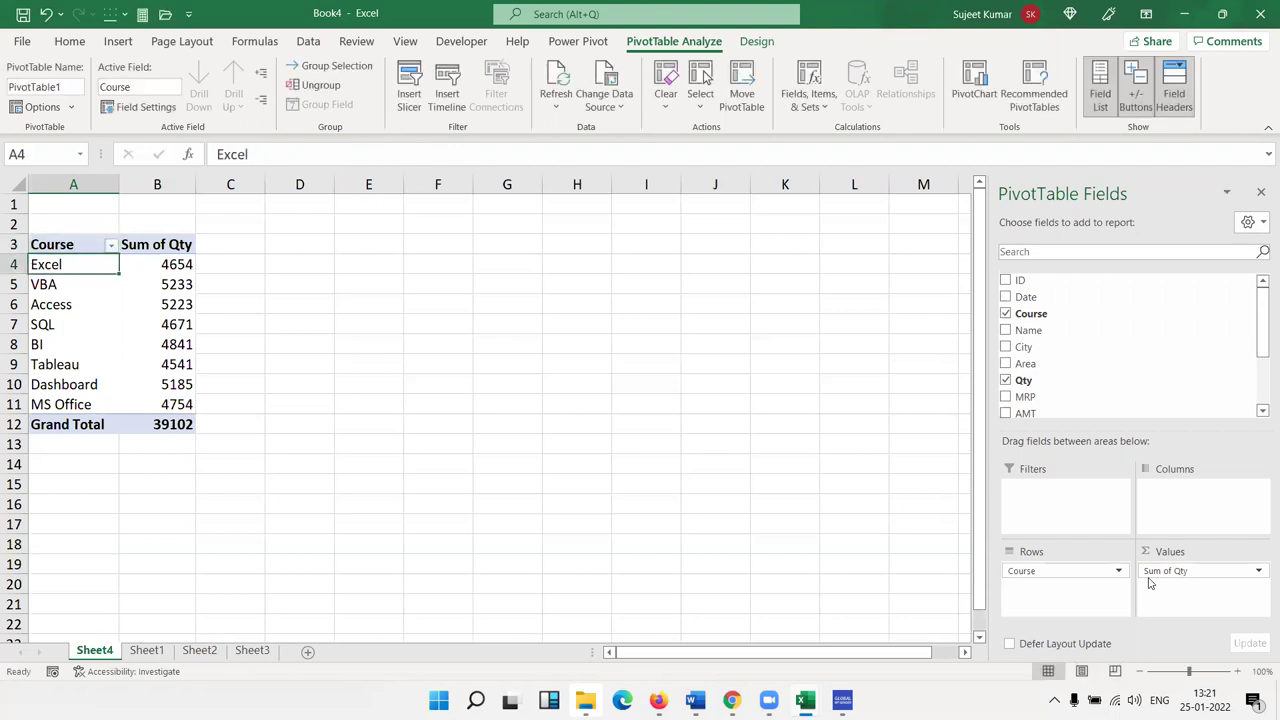
Insert a clustered column PivotChart of Sum of Qty by Course and enlarge it beside the pivot
left_click(118, 41)
left_click(596, 66)
left_click(606, 126)
left_click_drag(441, 319, 471, 277)
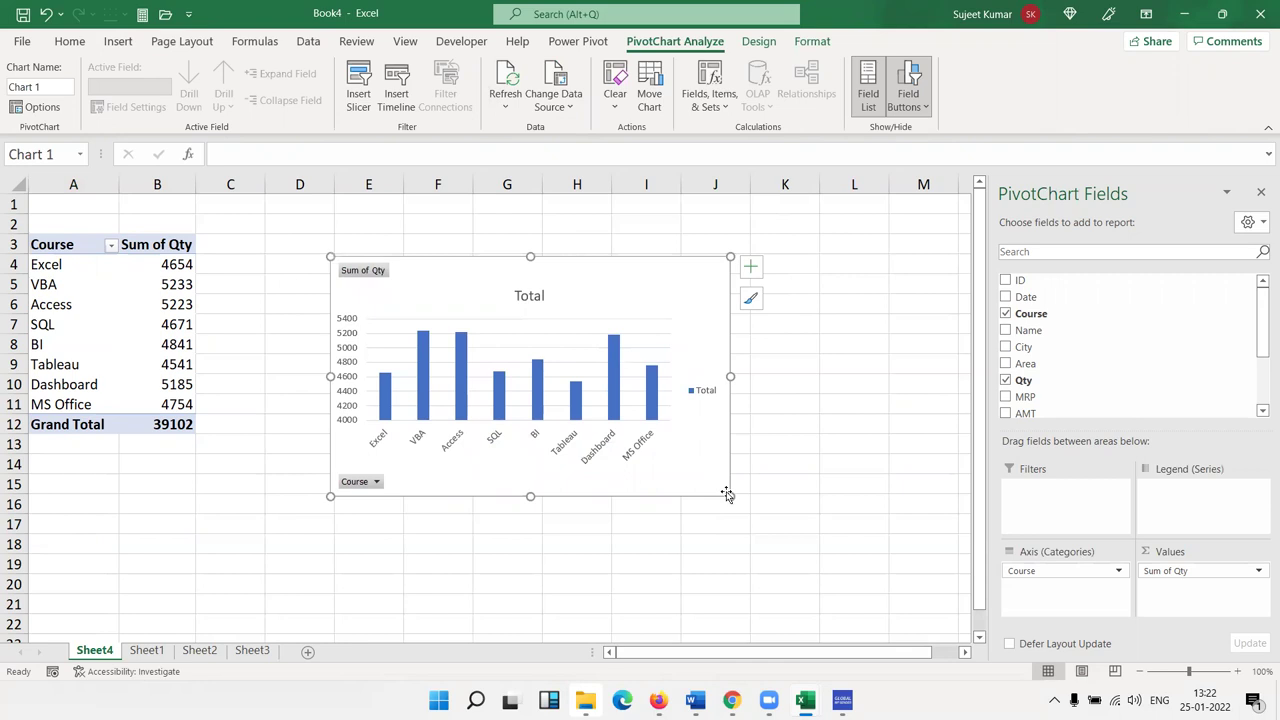
left_click_drag(729, 495, 790, 527)
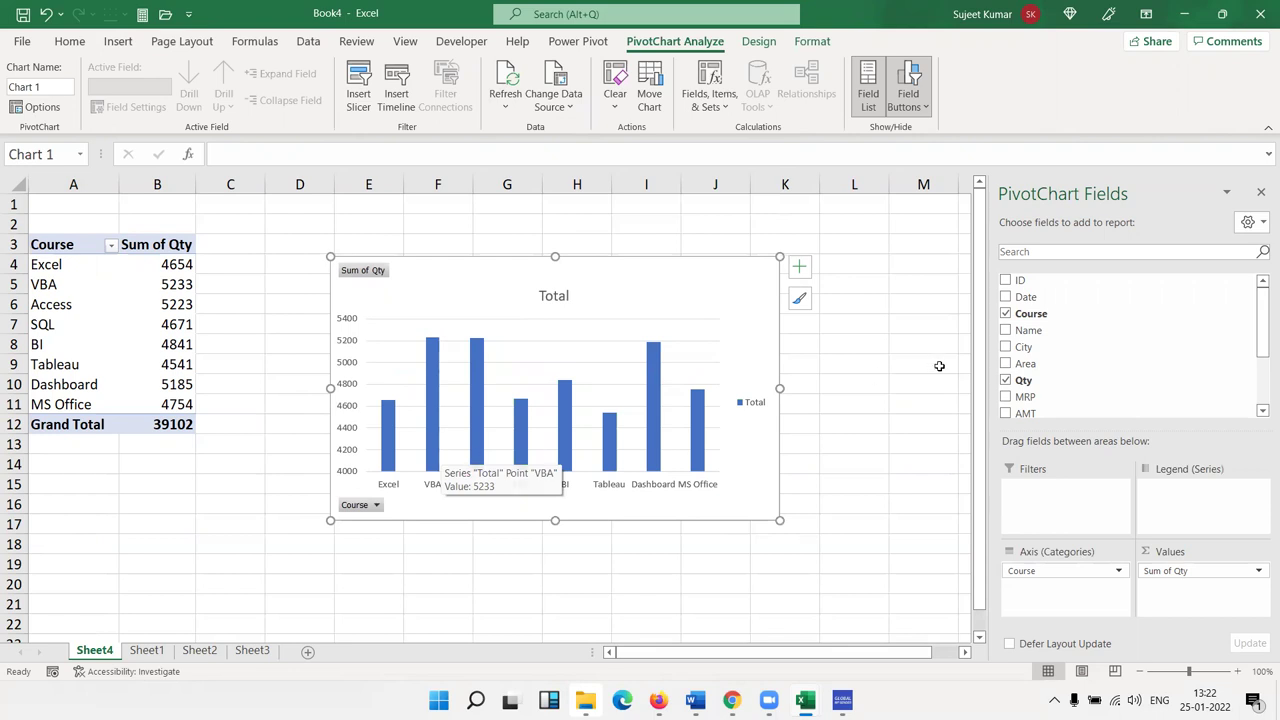
left_click_drag(1262, 345, 1261, 398)
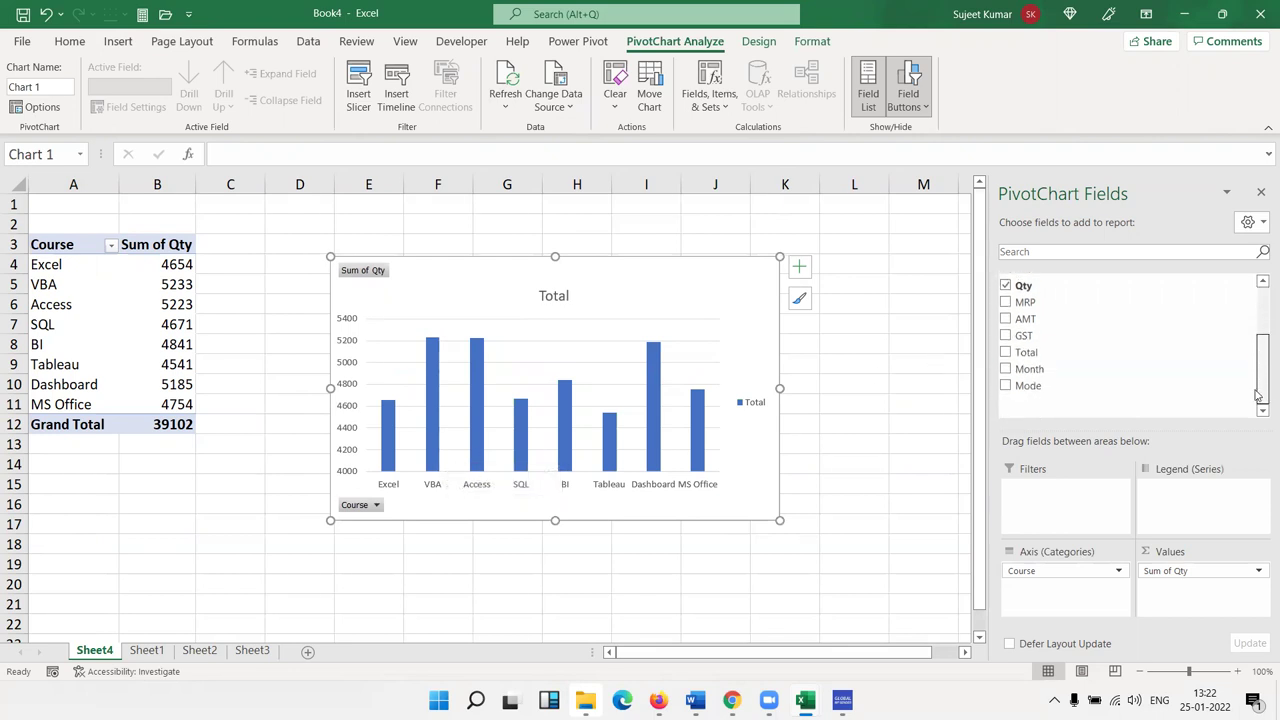
Add and then remove Sum of Total from the pivot, then delete the pivot chart
left_click_drag(1039, 361, 1159, 599)
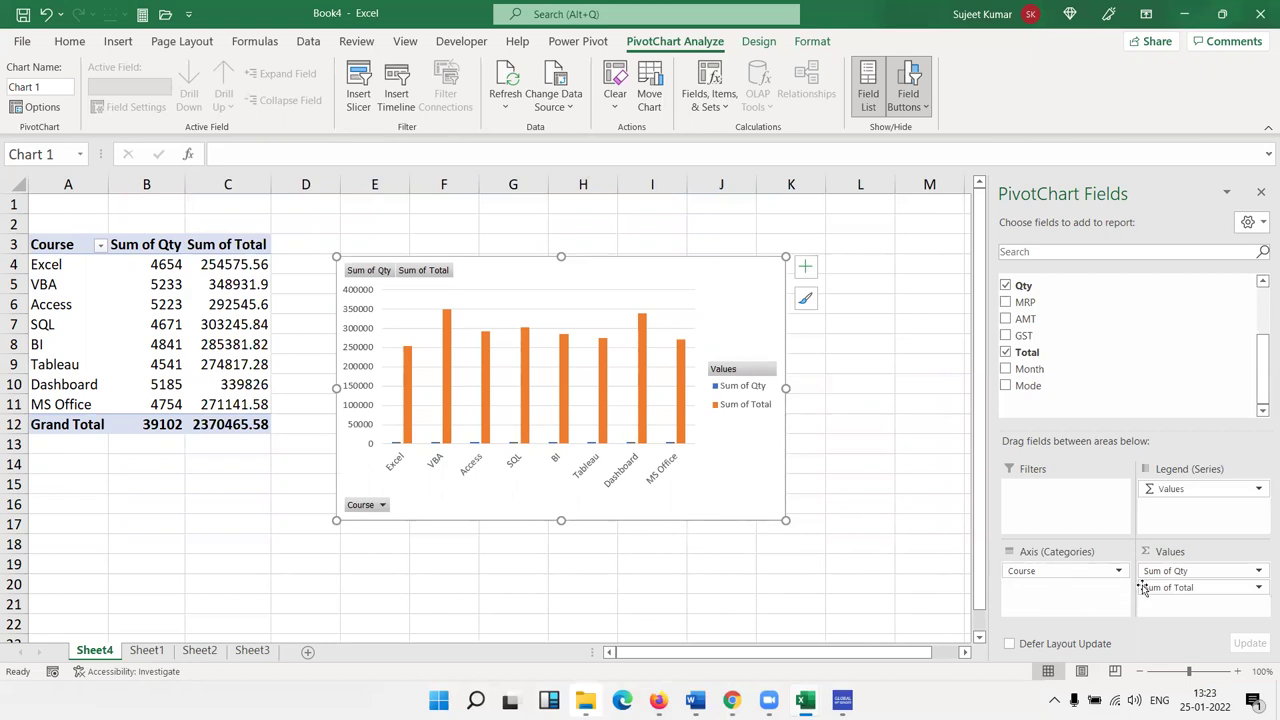
mouse_move(1168, 587)
left_mouse_down()
mouse_move(1183, 600)
mouse_move(1130, 373)
left_mouse_up()
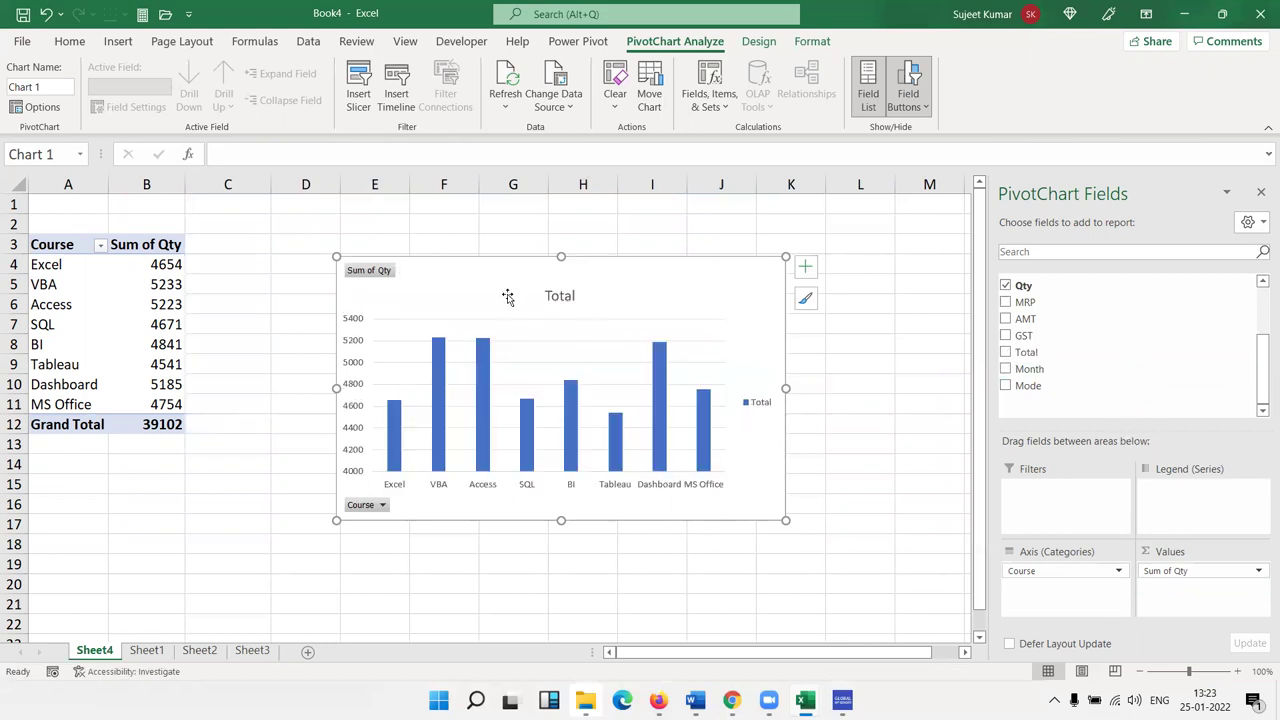
left_click_drag(463, 287, 598, 254)
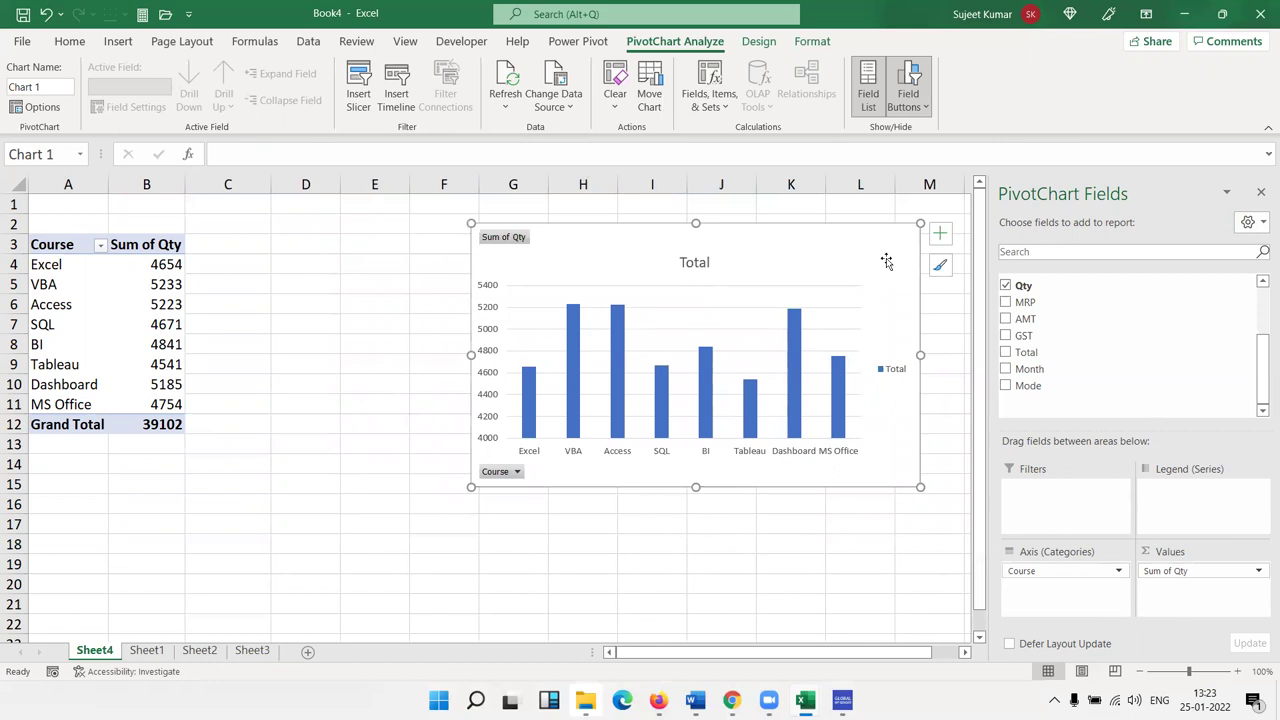
key("Escape")
key("Delete")
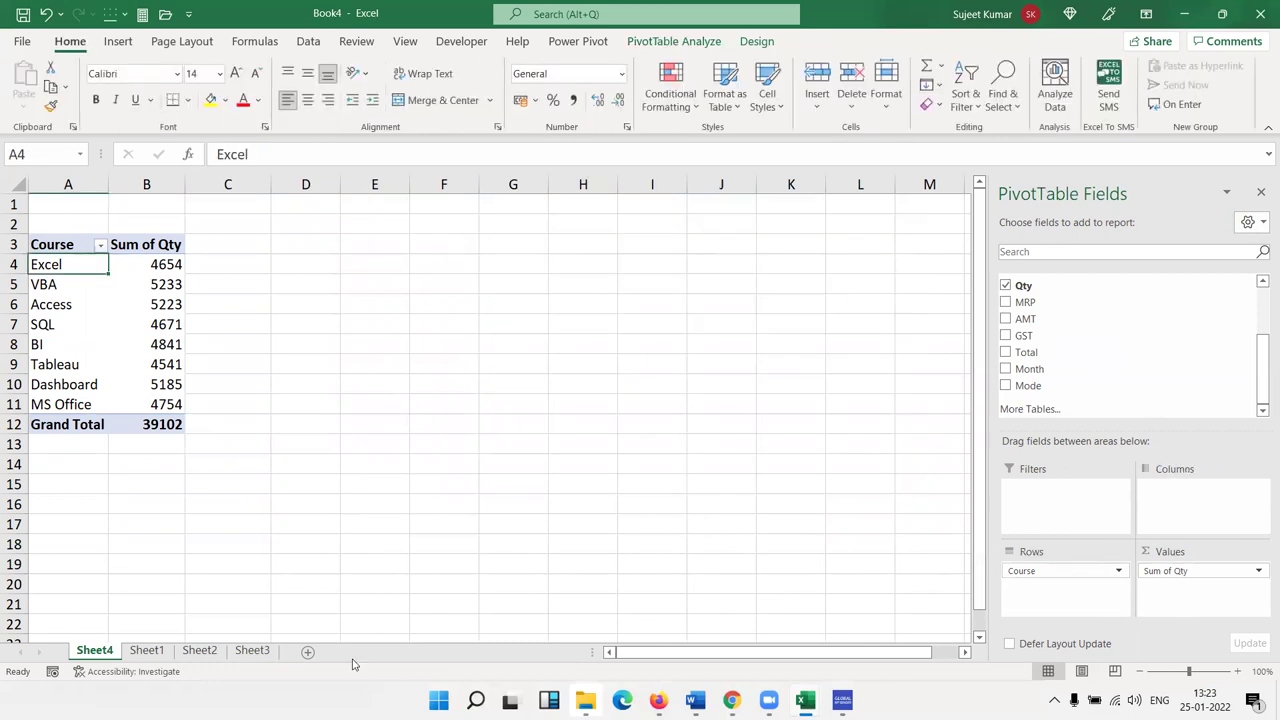
Create a second PivotTable from the Sheet1 data at Sheet4!$E$3 on the existing worksheet
left_click(146, 650)
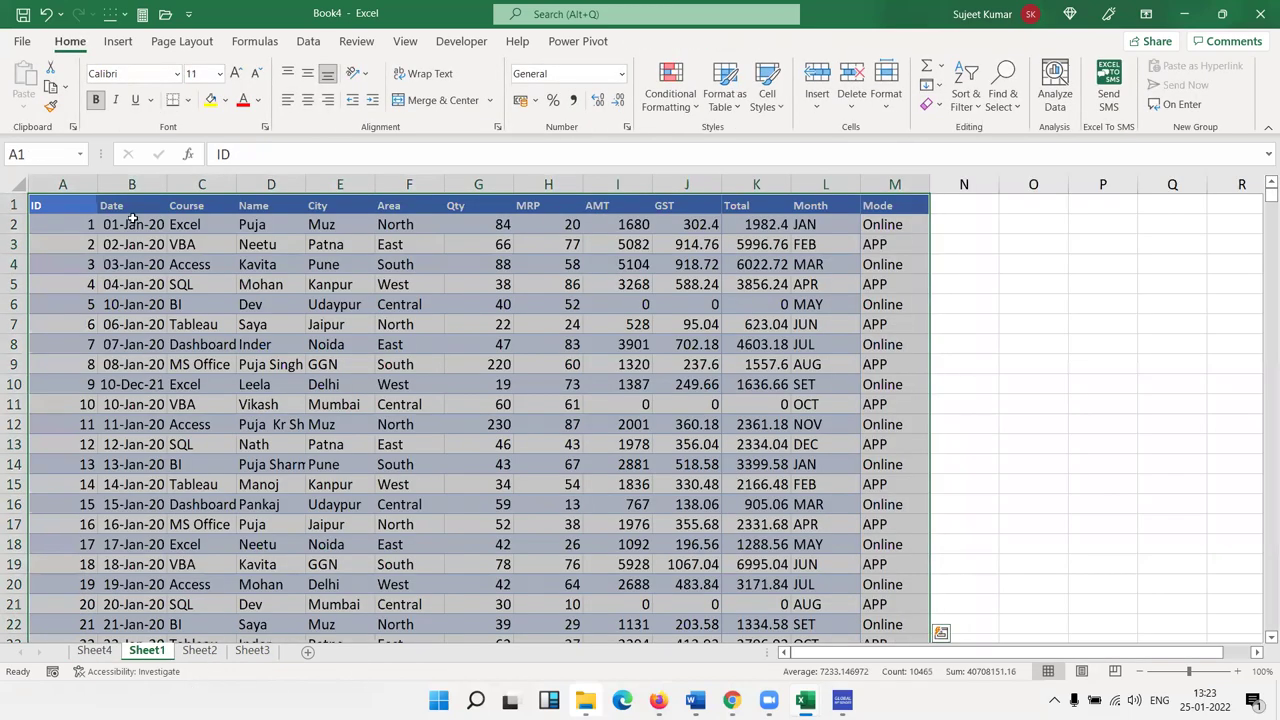
left_click(118, 41)
left_click(44, 80)
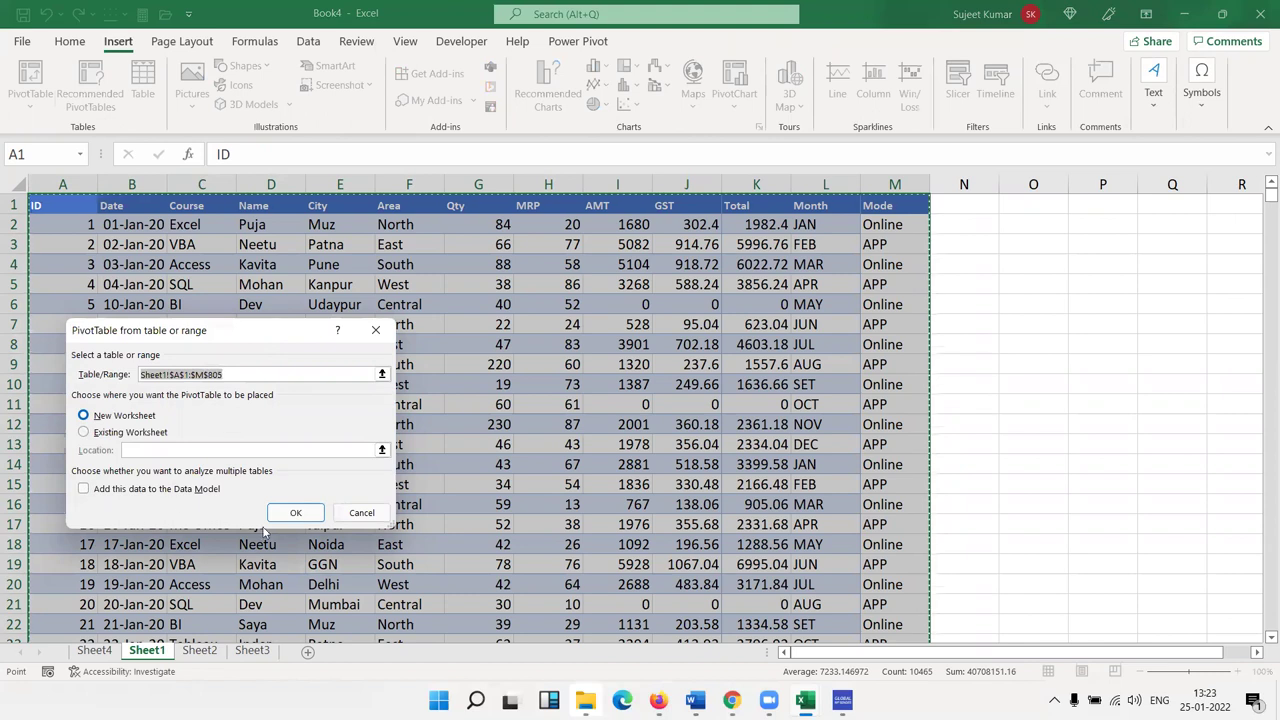
left_click(108, 437)
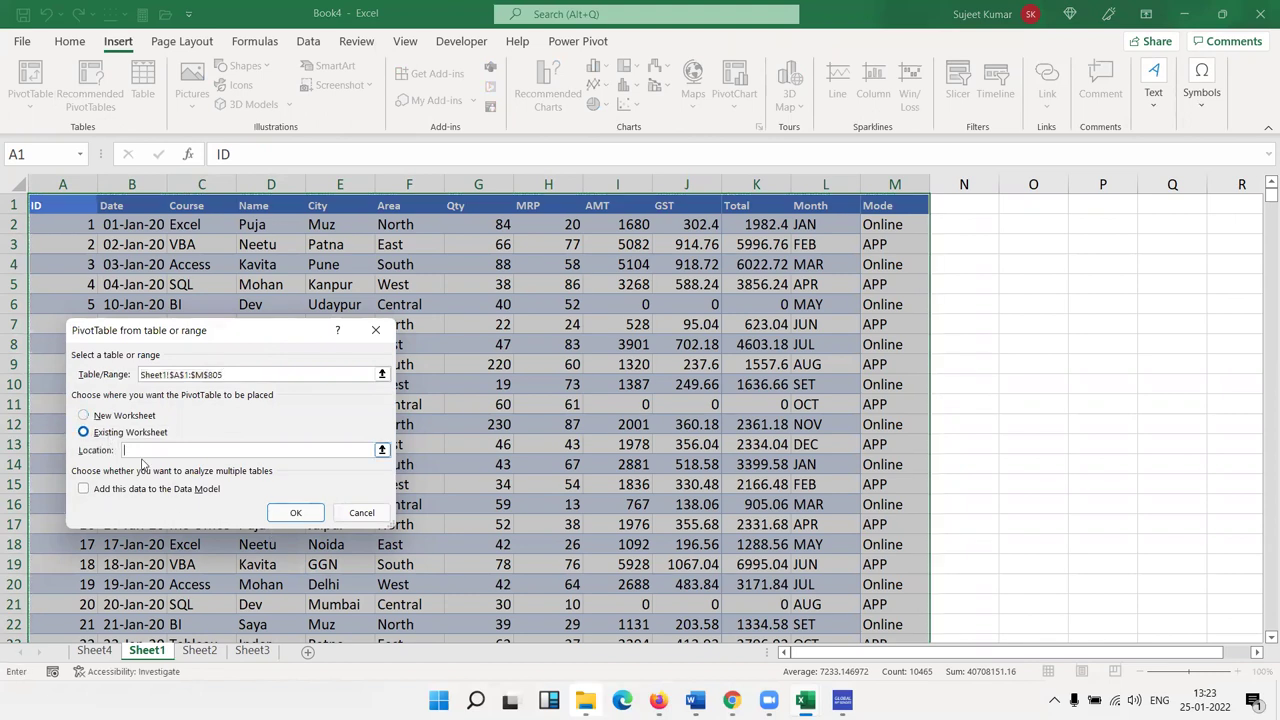
left_click(95, 650)
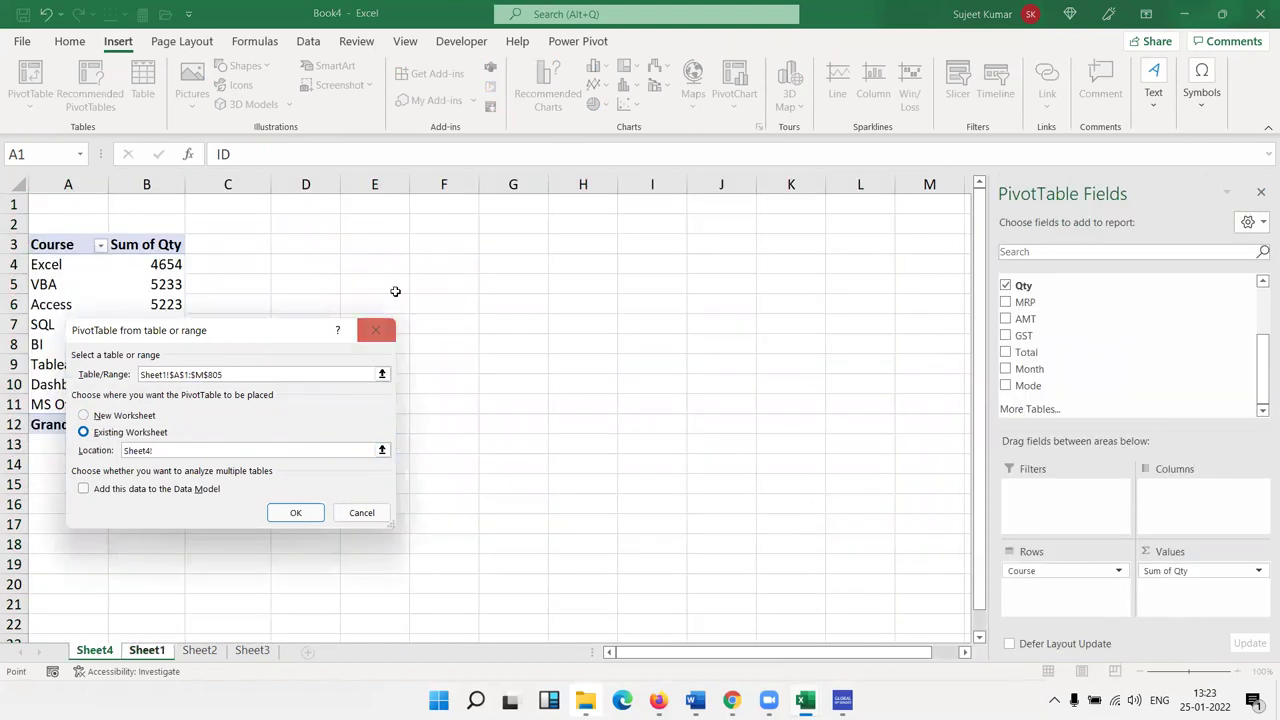
left_click(386, 248)
left_click(296, 513)
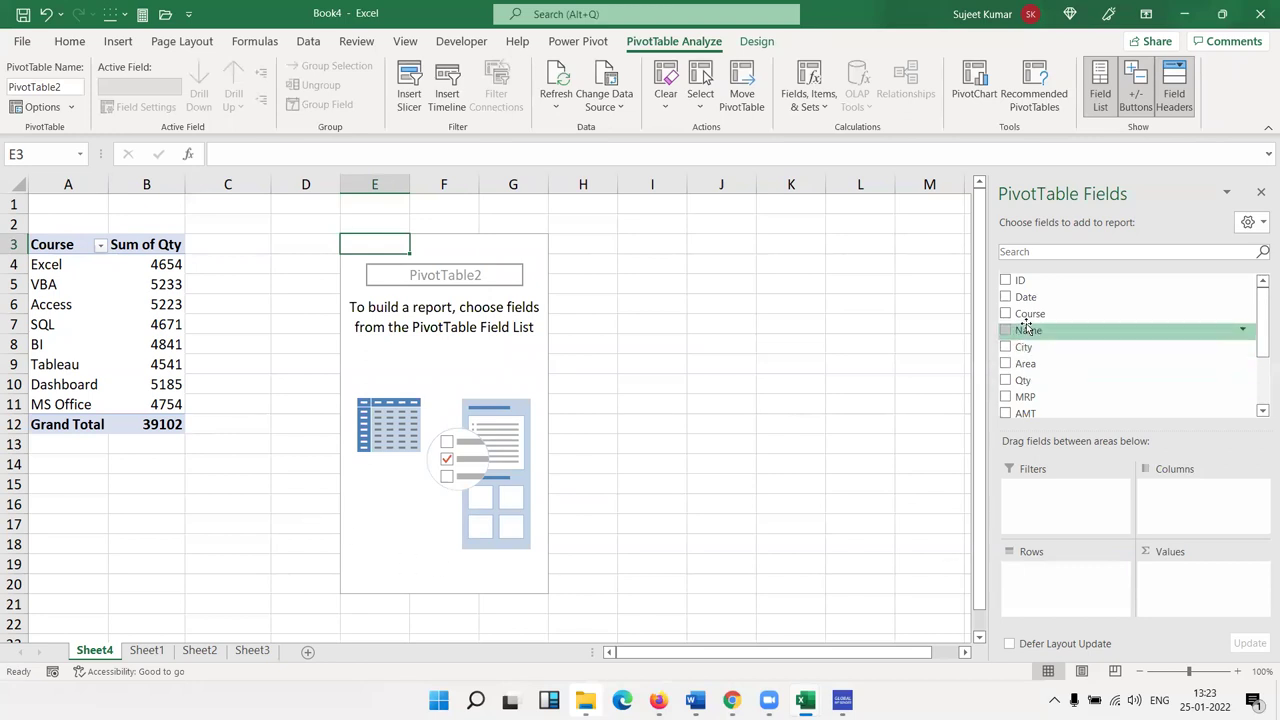
Sum Total by Course in the second pivot and rename its header to 'Course'
left_click_drag(1027, 316, 1040, 580)
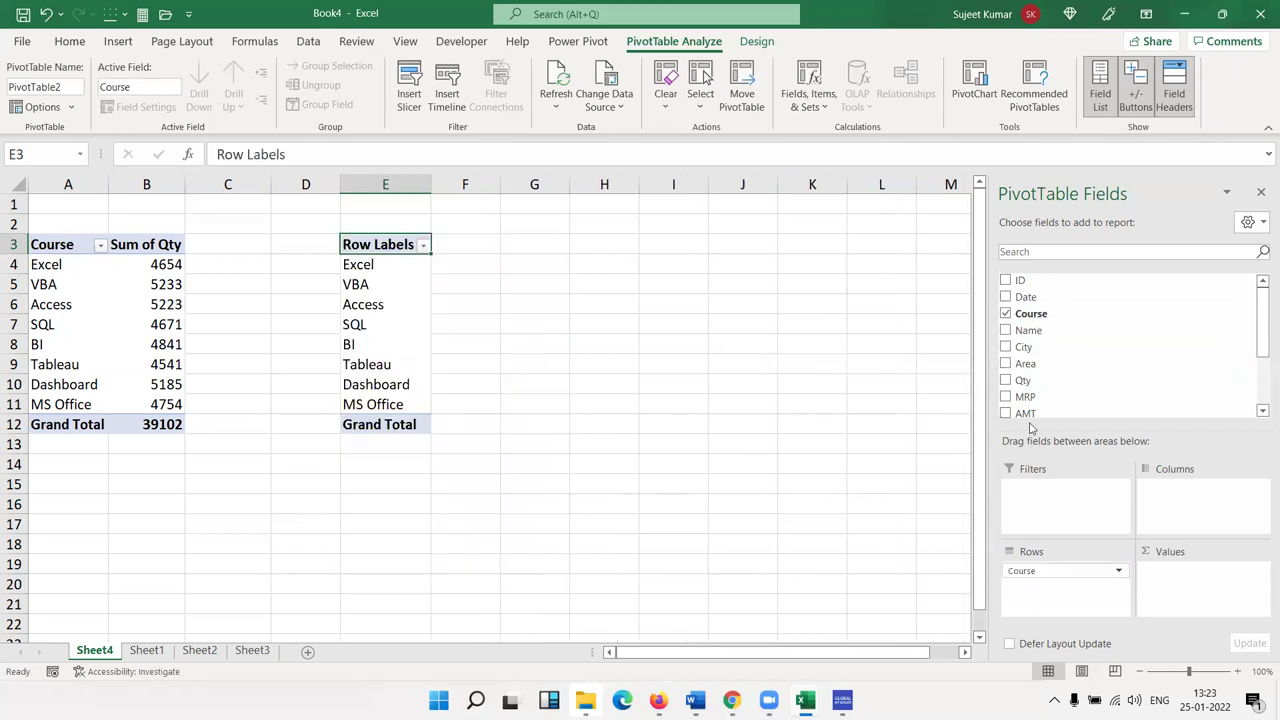
scroll(1033, 413, "down", 2)
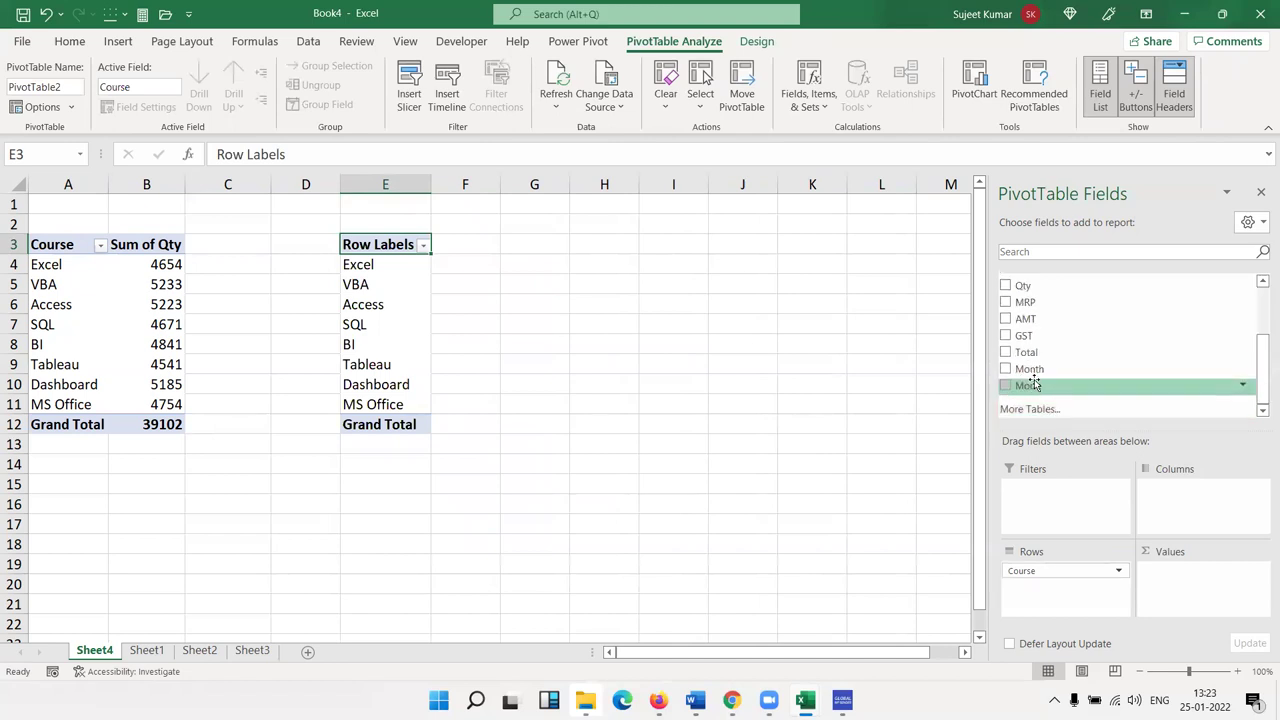
left_click_drag(1029, 355, 1159, 598)
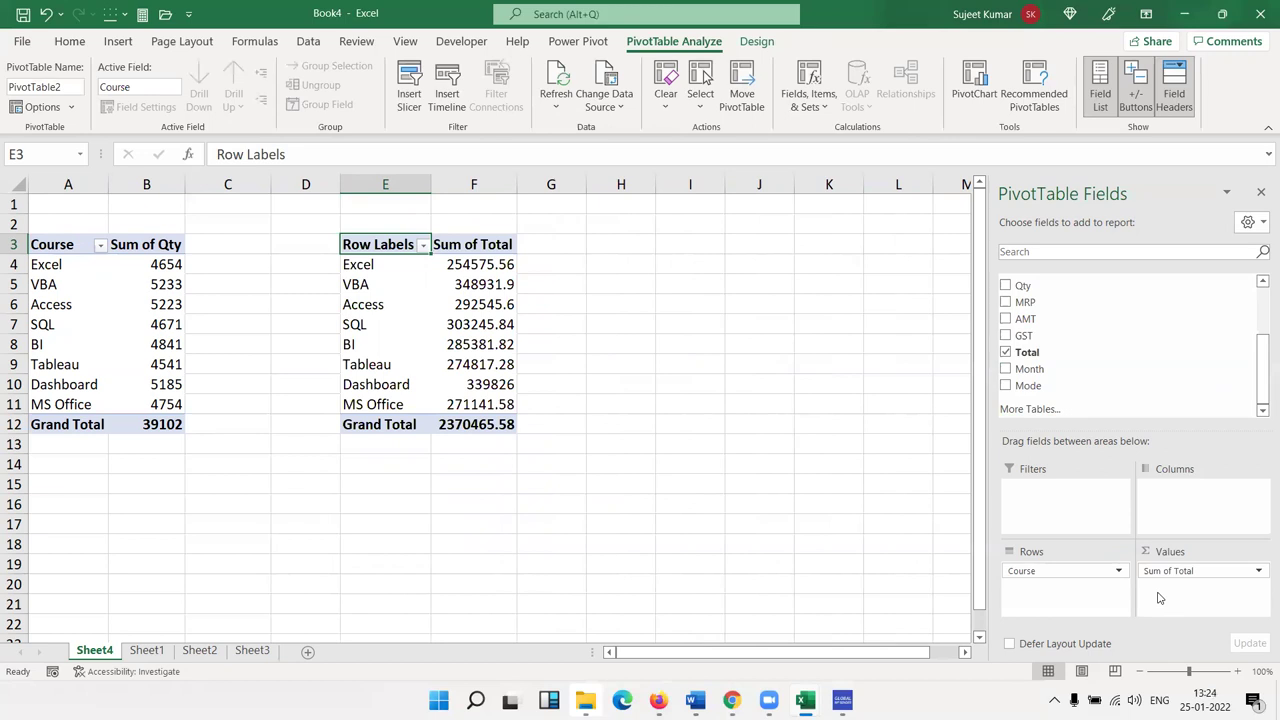
type("C")
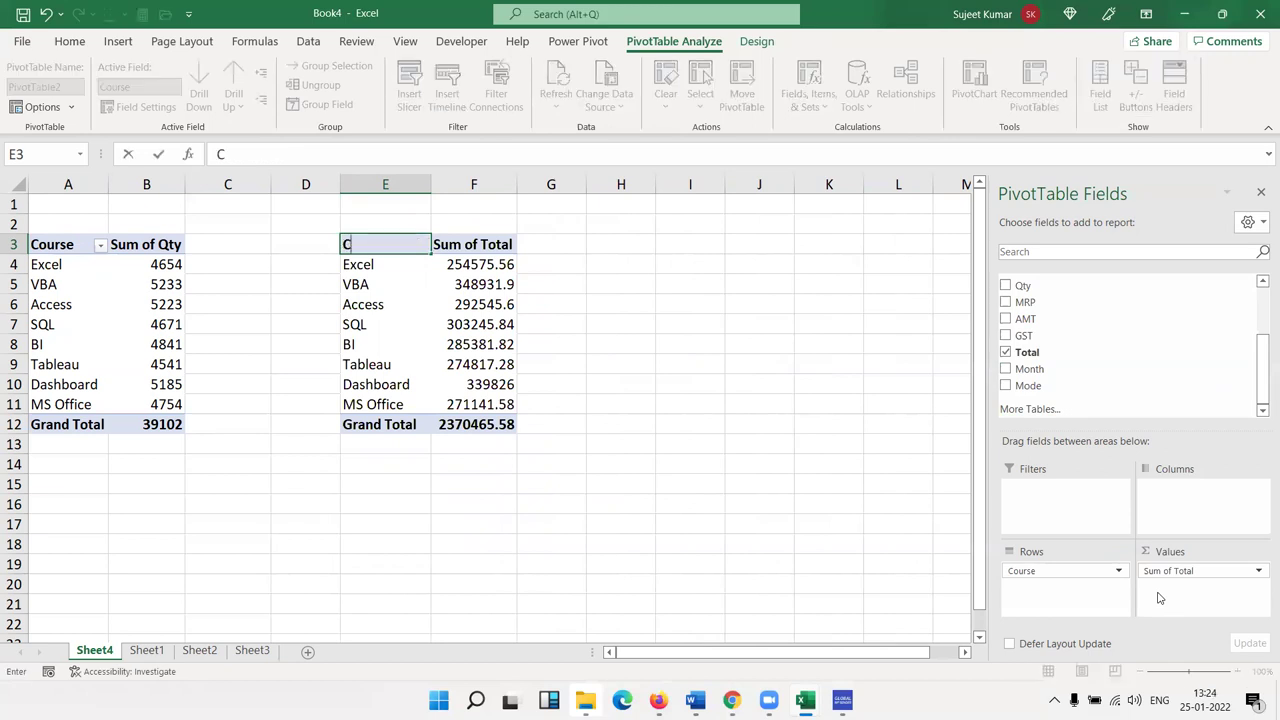
type("ourse")
left_click(852, 408)
Copy the Course and Total pivot range and paste it at cell I3
left_click(498, 304)
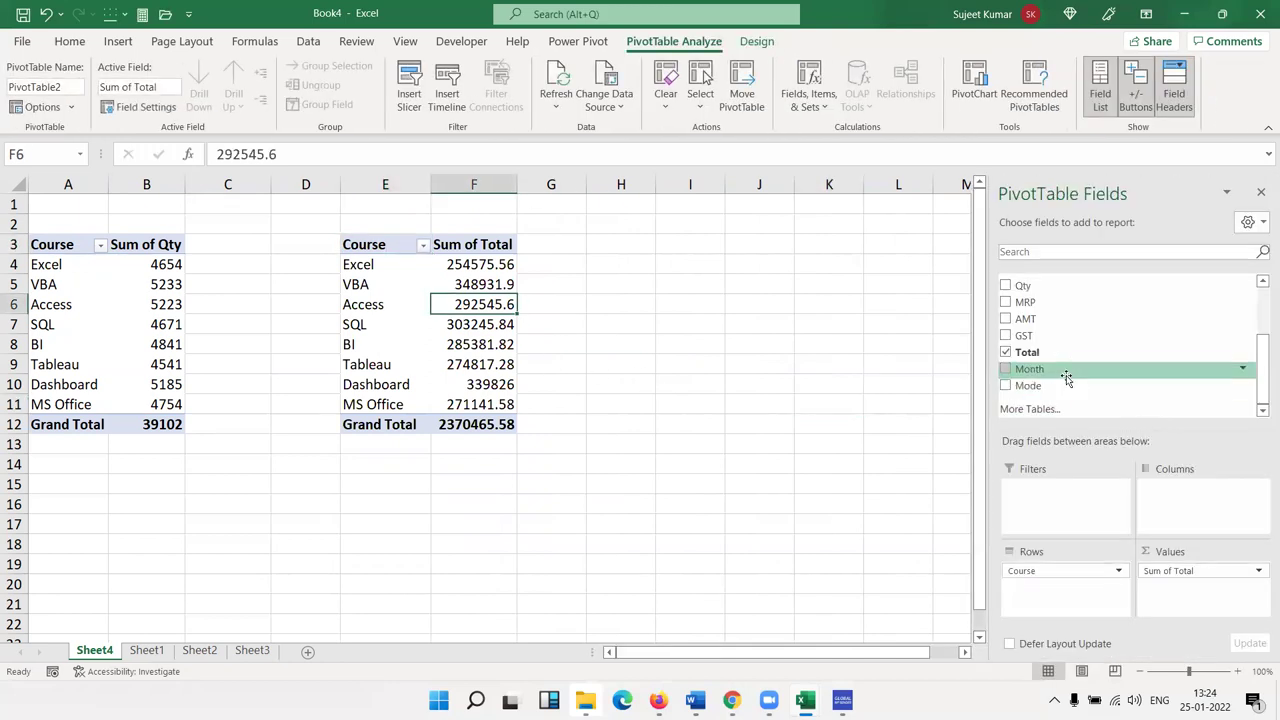
mouse_move(1067, 378)
left_mouse_down()
mouse_move(352, 224)
mouse_move(485, 425)
left_mouse_up()
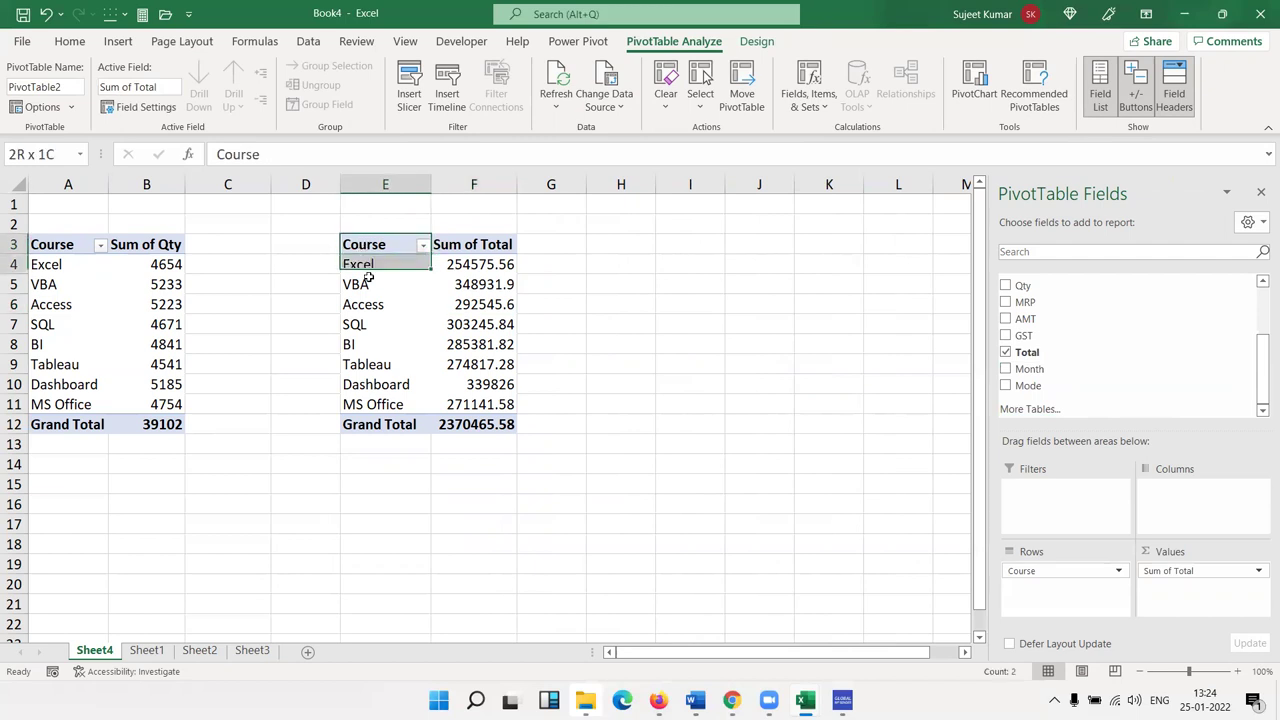
key("ctrl+c")
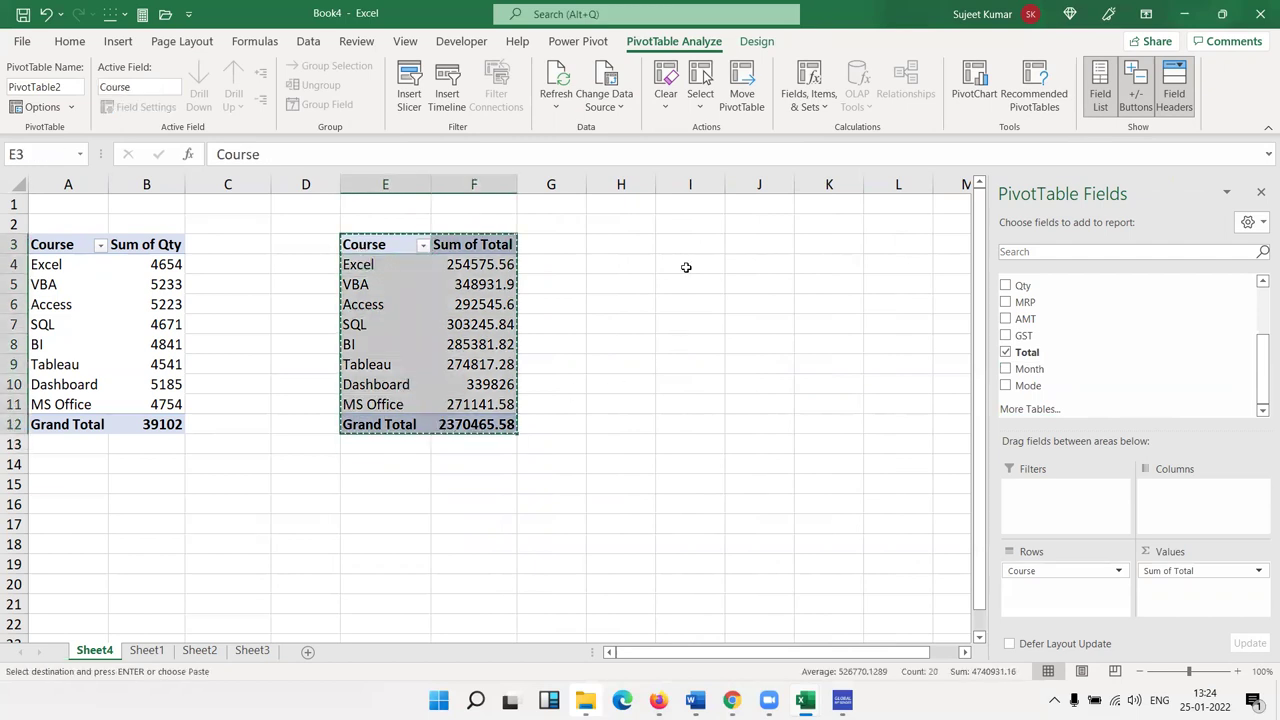
left_click(697, 251)
key("ctrl+v")
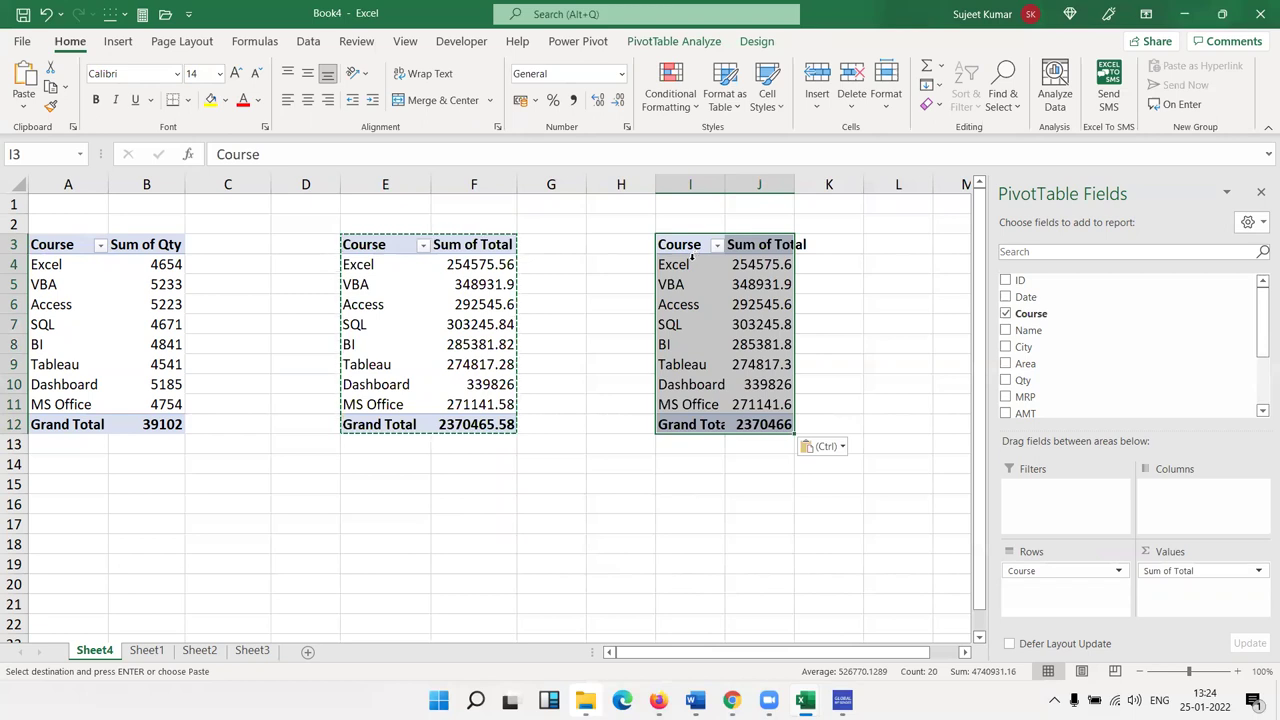
Change the copied pivot at I3 to sum Qty by Month
left_click(837, 369)
left_click(740, 347)
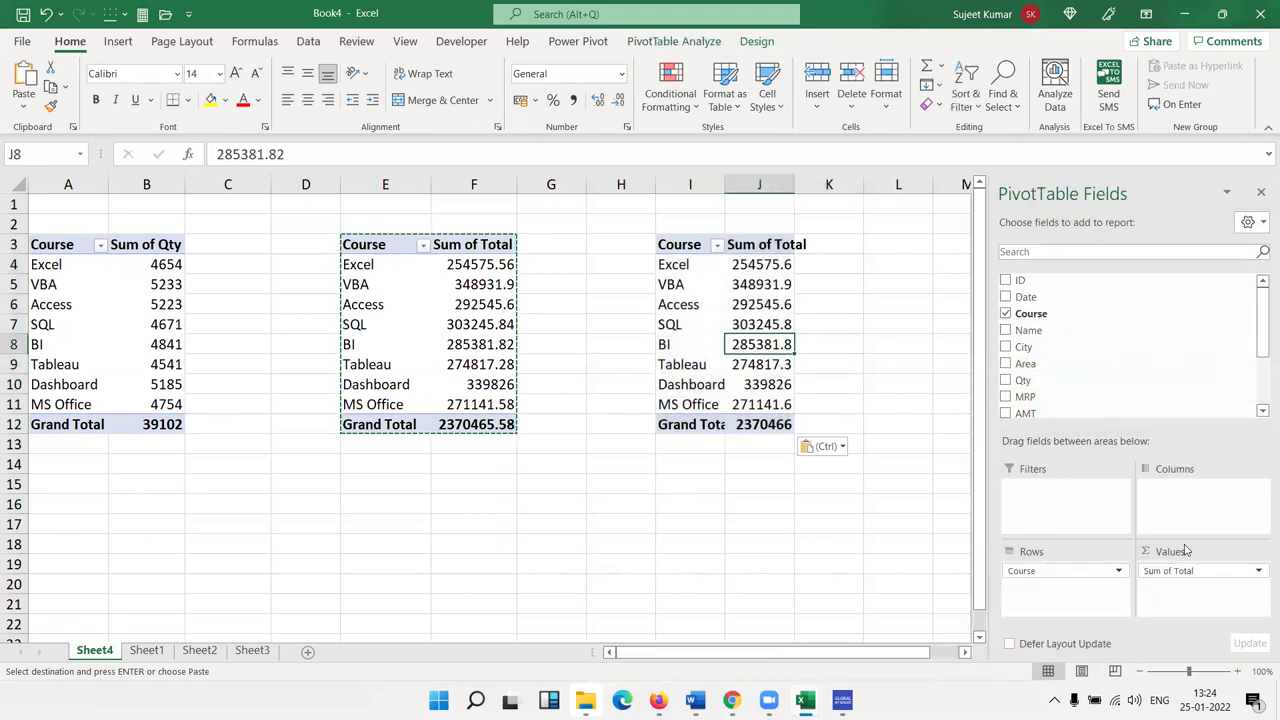
left_click_drag(1190, 570, 1214, 352)
scroll(1077, 391, "down", 2)
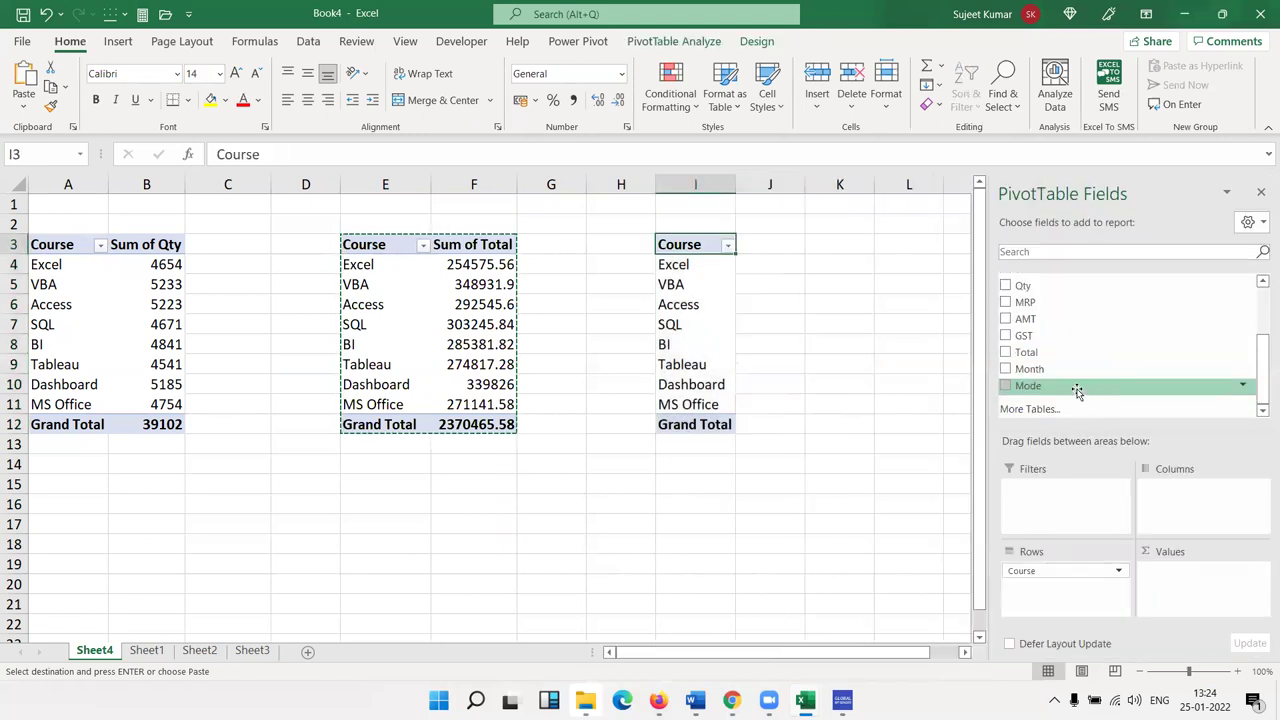
mouse_move(1075, 369)
left_mouse_down()
mouse_move(1066, 574)
mouse_move(1117, 366)
left_mouse_up()
left_click_drag(1040, 290, 1193, 587)
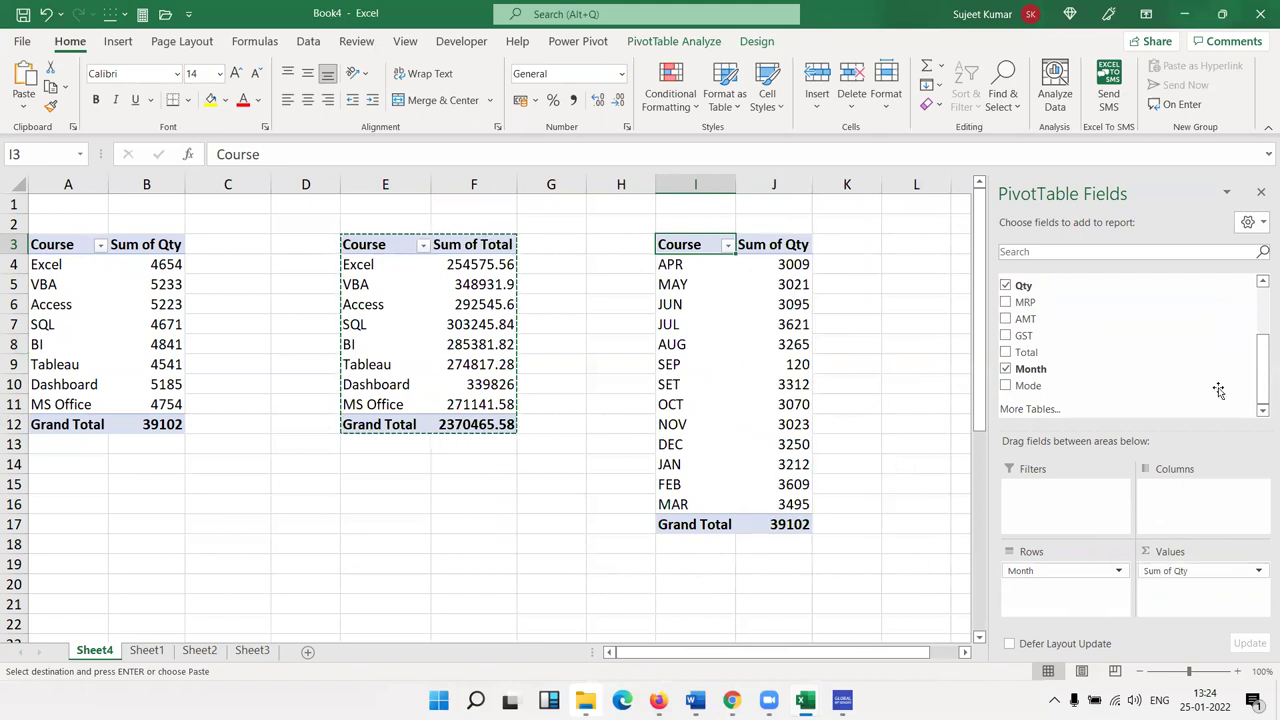
left_click(1261, 195)
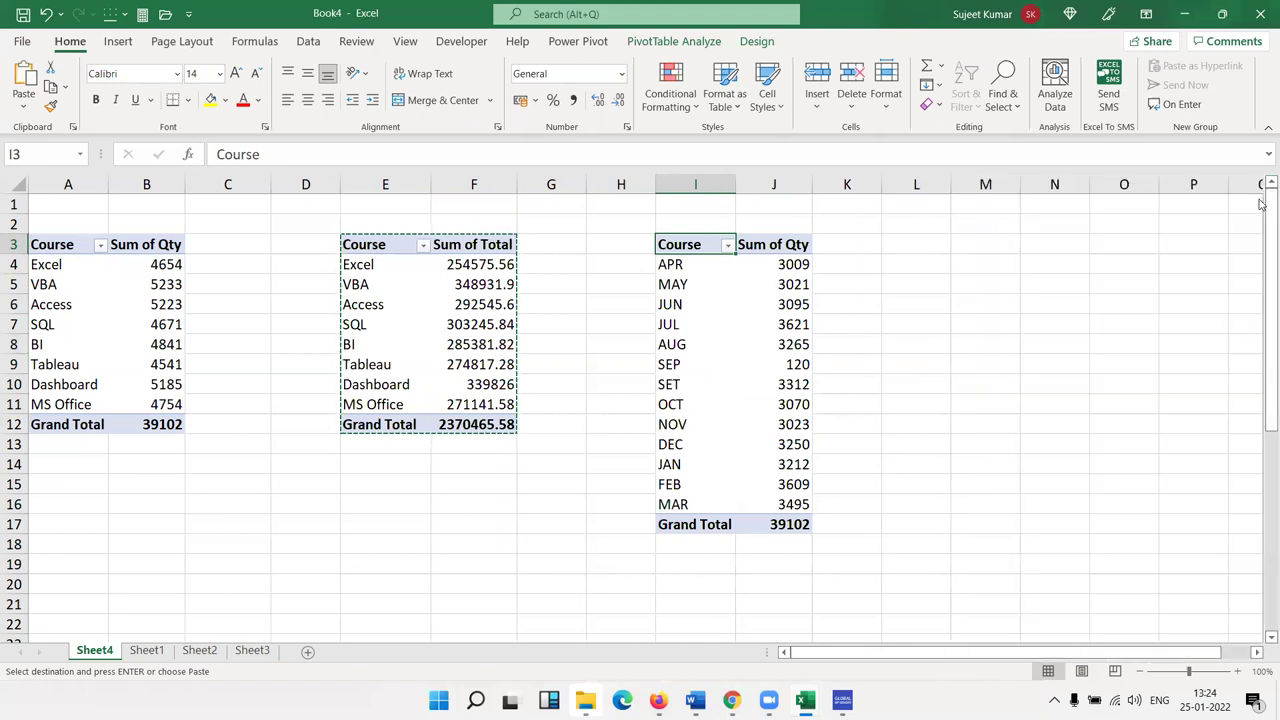
Cancel the pending copy marquee and select the BI quantity in the first pivot
left_click(394, 345)
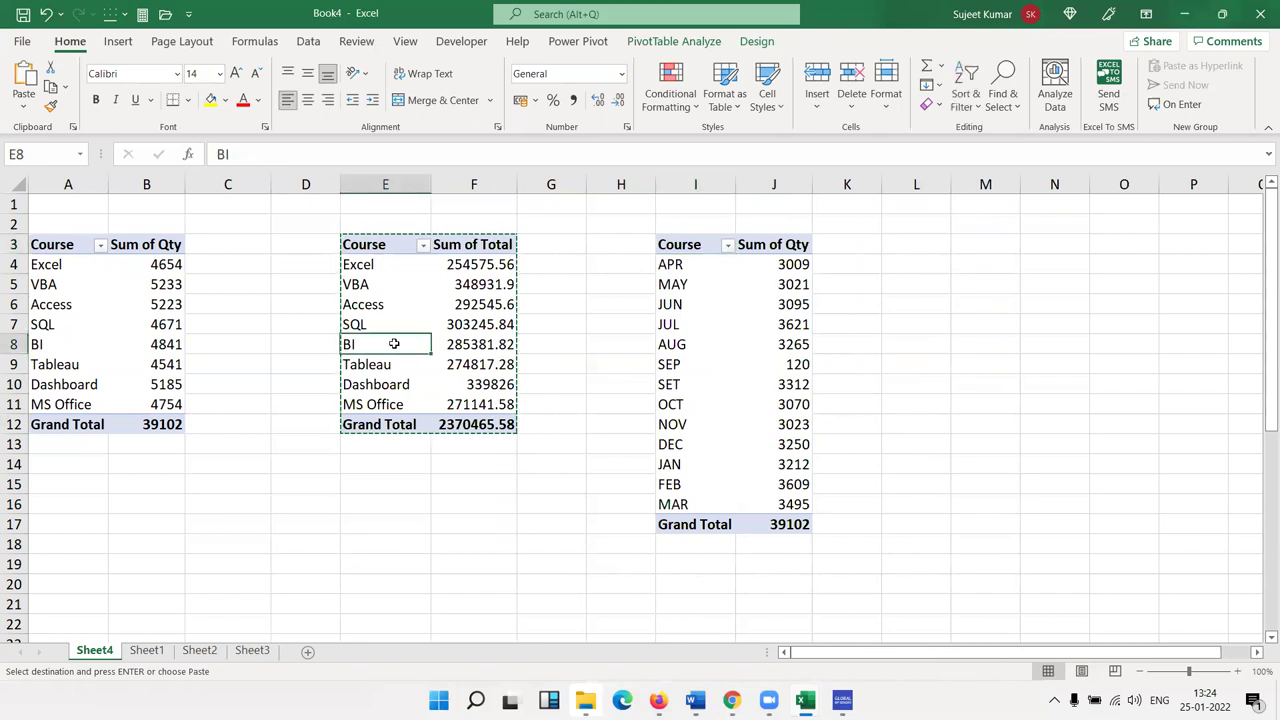
key("Escape")
left_click(133, 346)
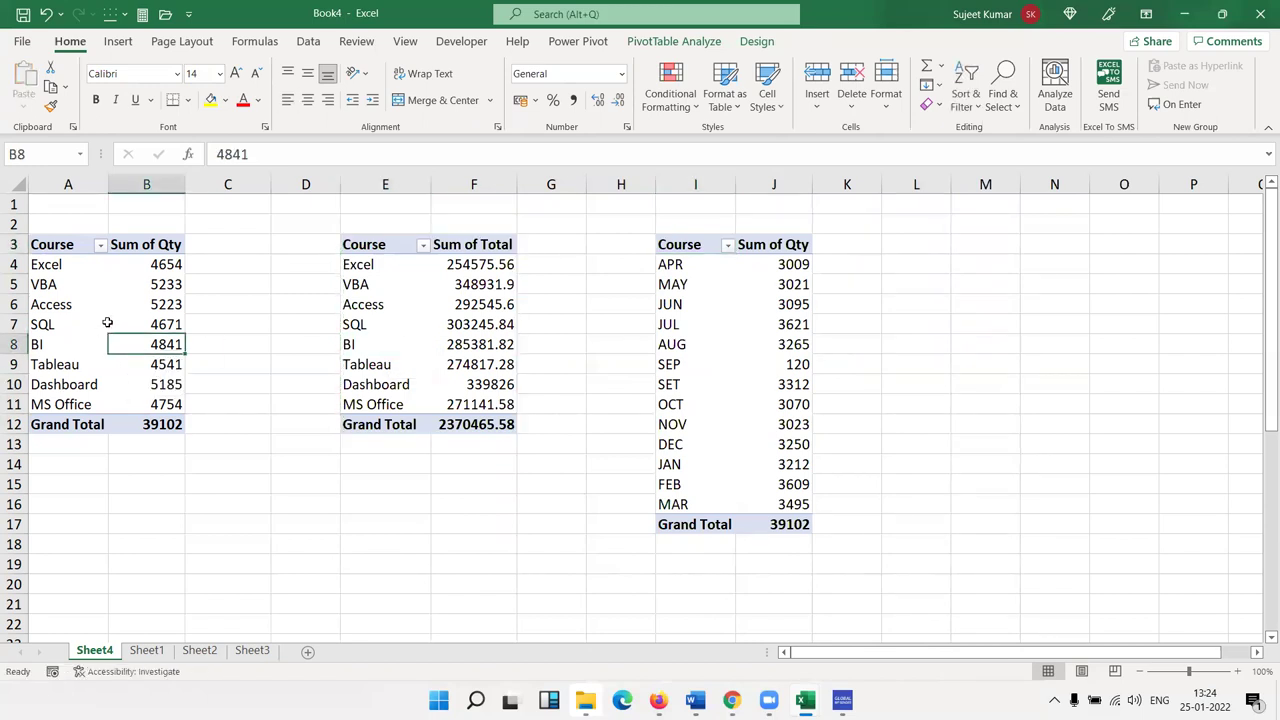
Add City and Area as report filters on the course quantity pivot
right_click(37, 344)
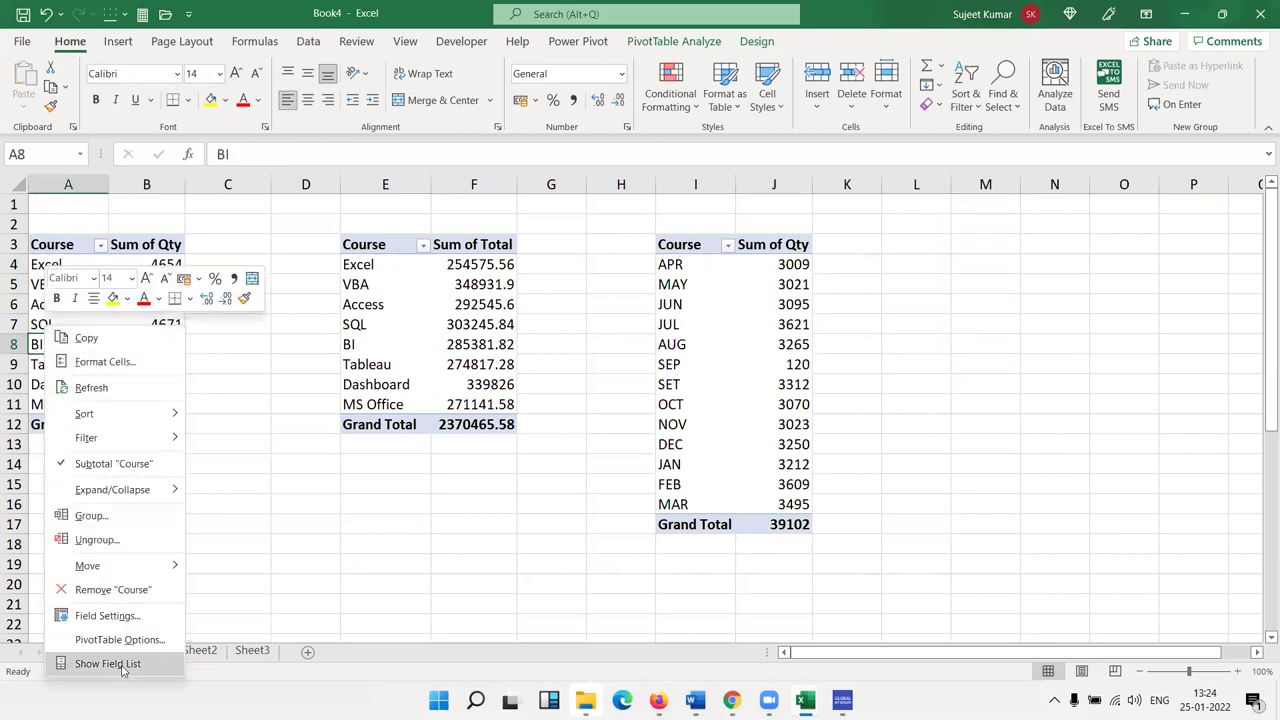
left_click(100, 665)
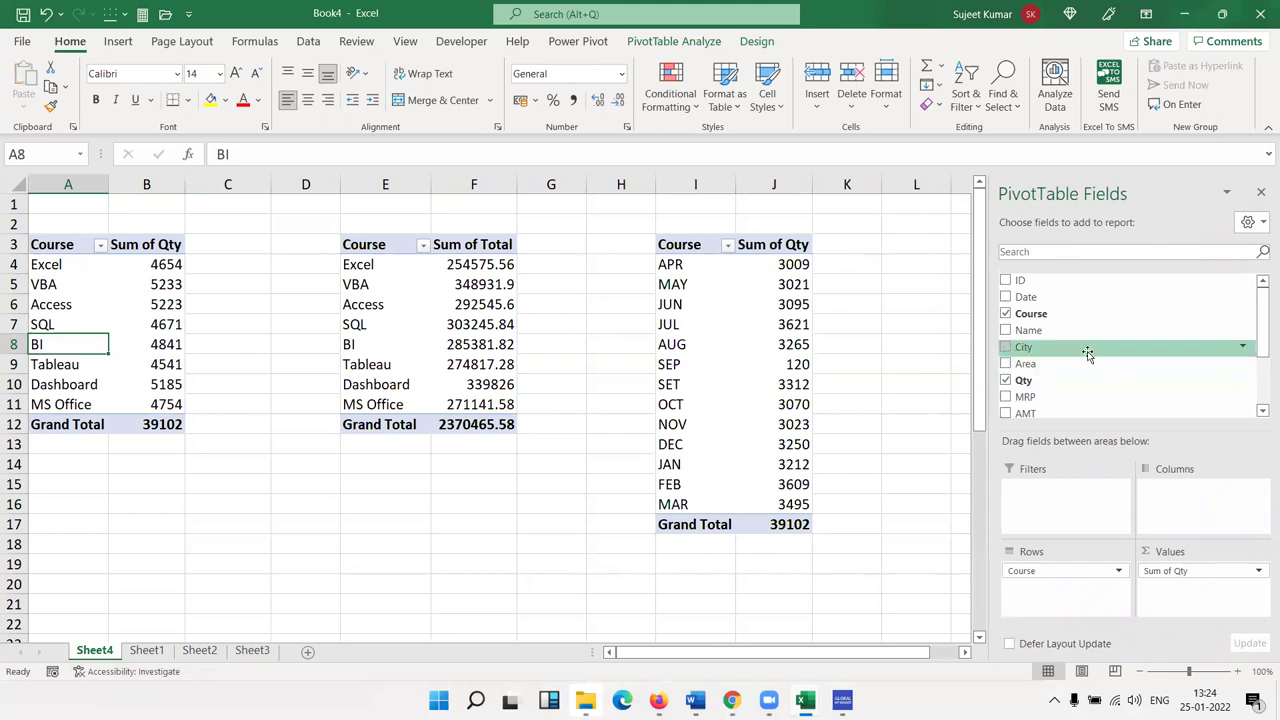
left_click_drag(1087, 352, 1063, 490)
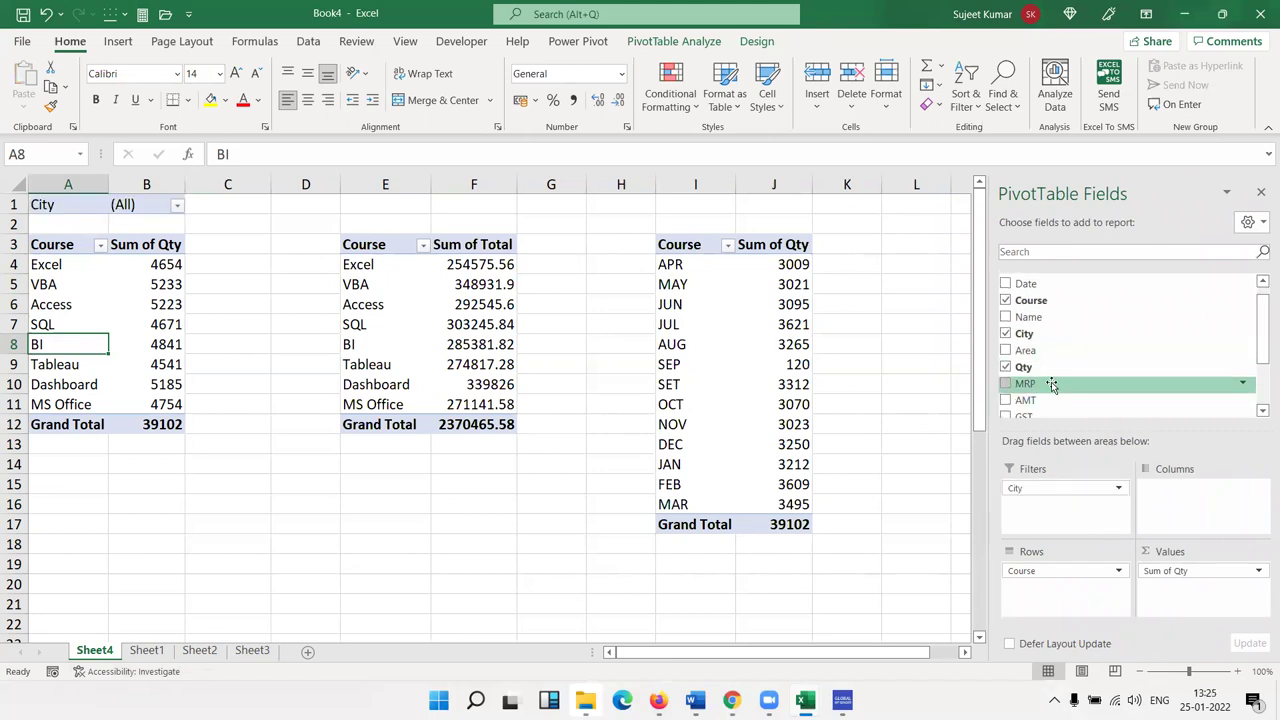
left_click_drag(1030, 350, 1063, 505)
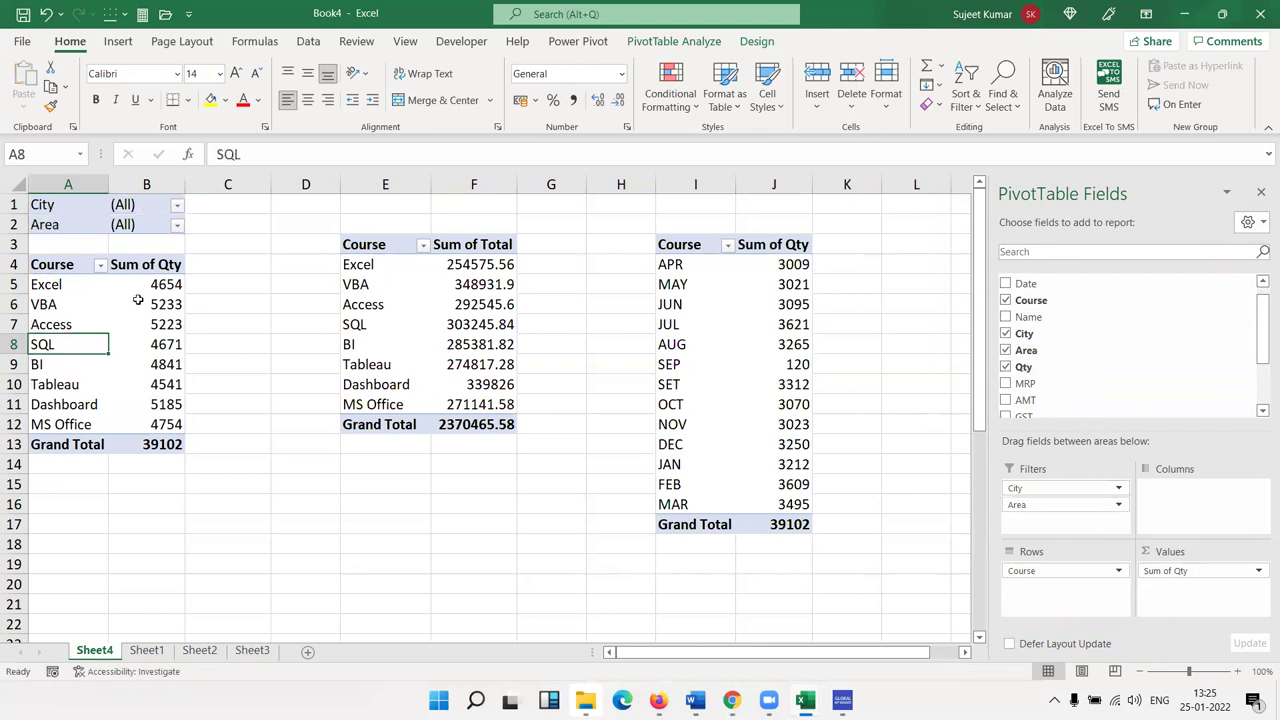
Filter the pivot to the East area and the city Pune
left_click(177, 206)
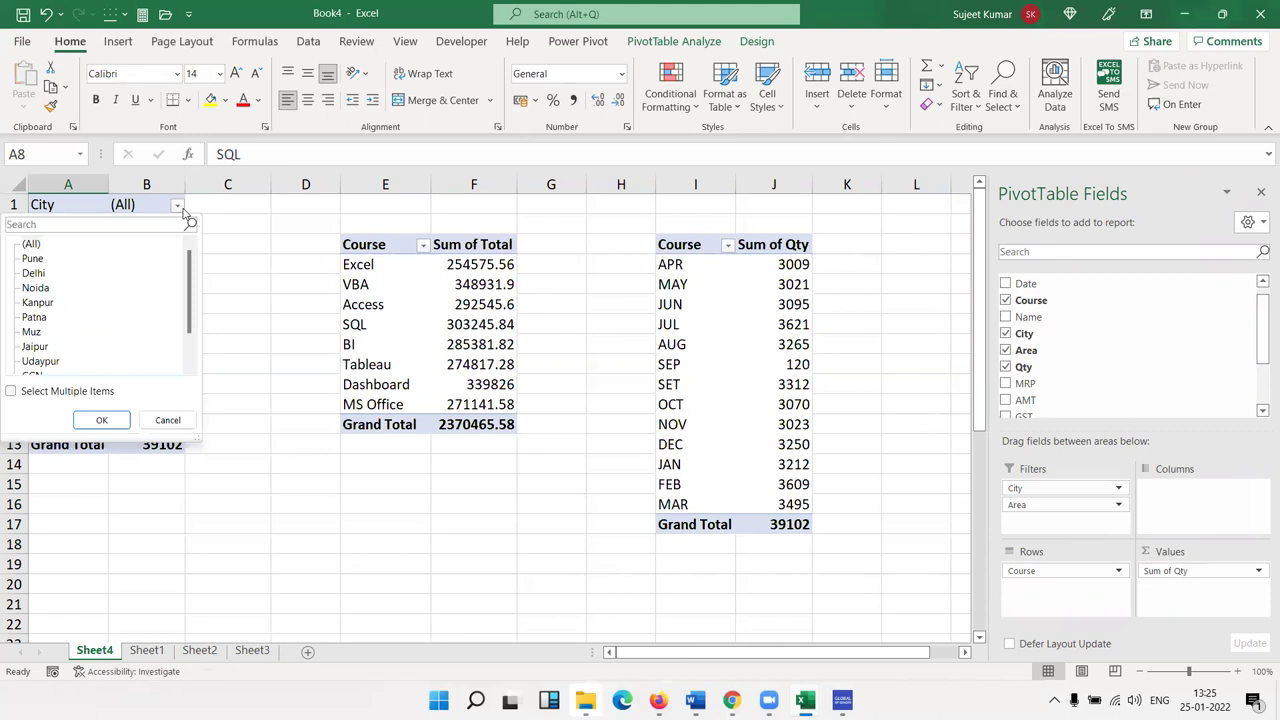
left_click(101, 420)
left_click(177, 225)
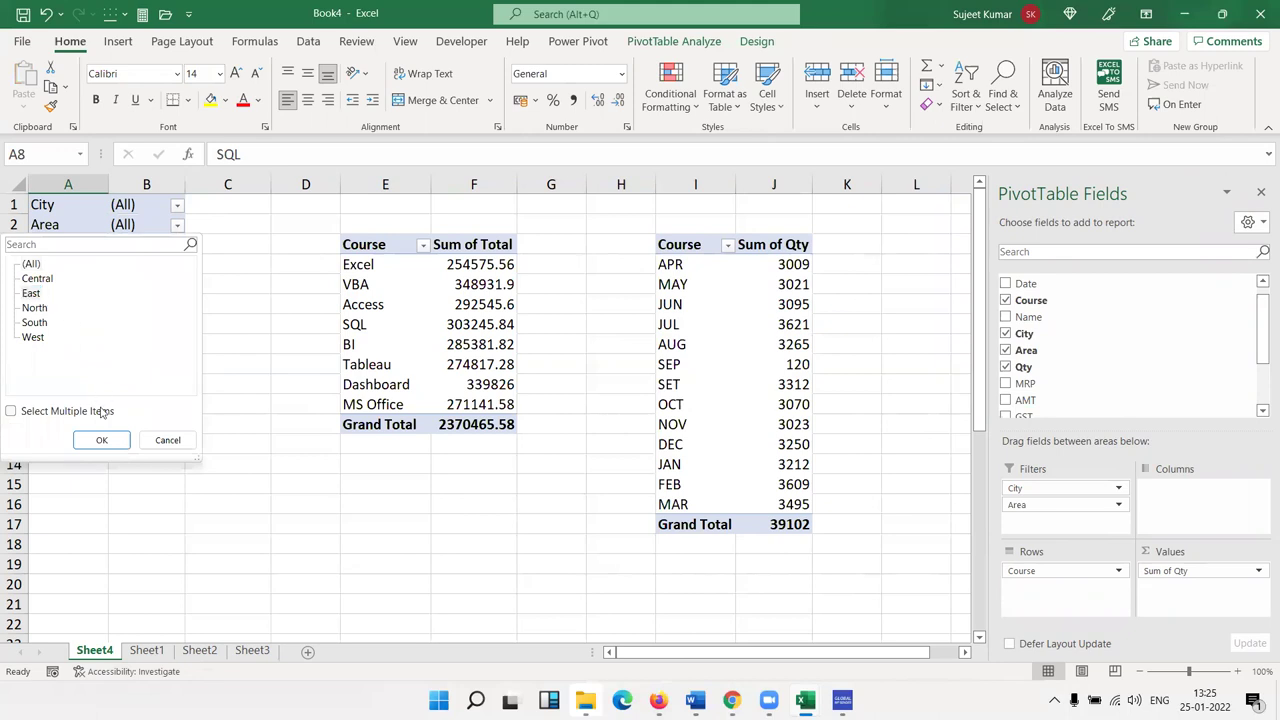
left_click(104, 441)
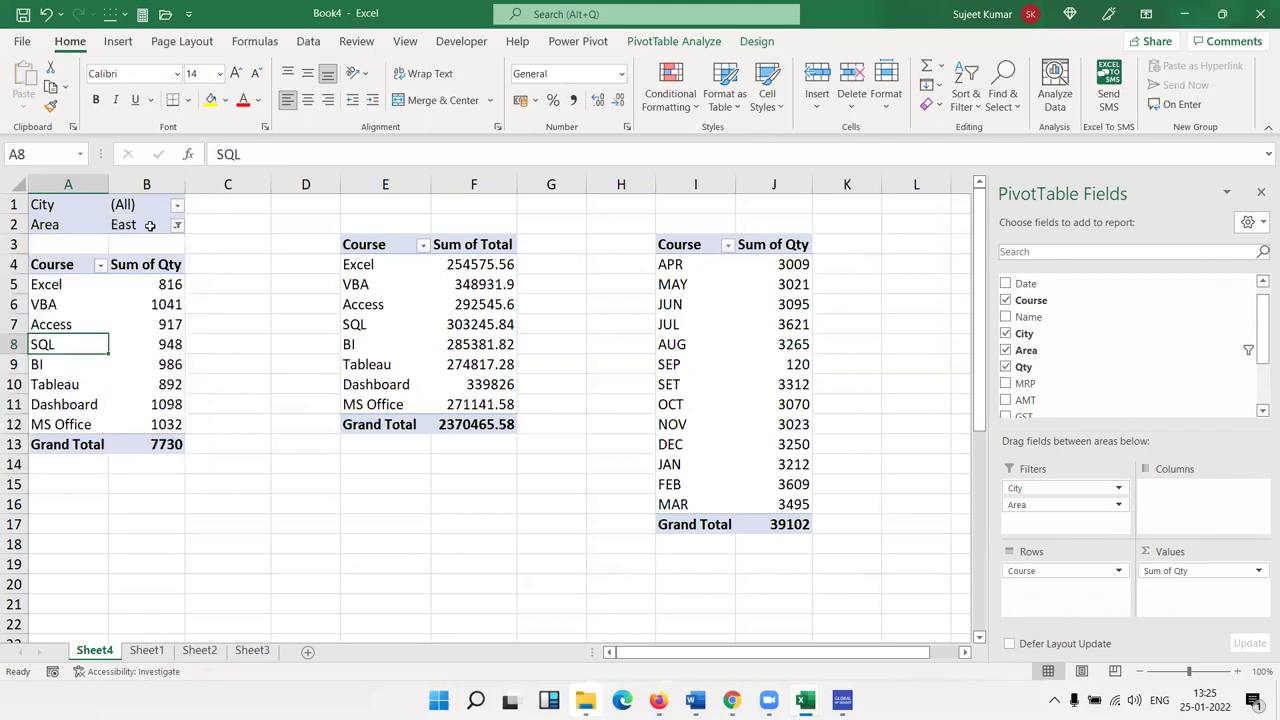
left_click(176, 205)
left_click(35, 258)
left_click(101, 420)
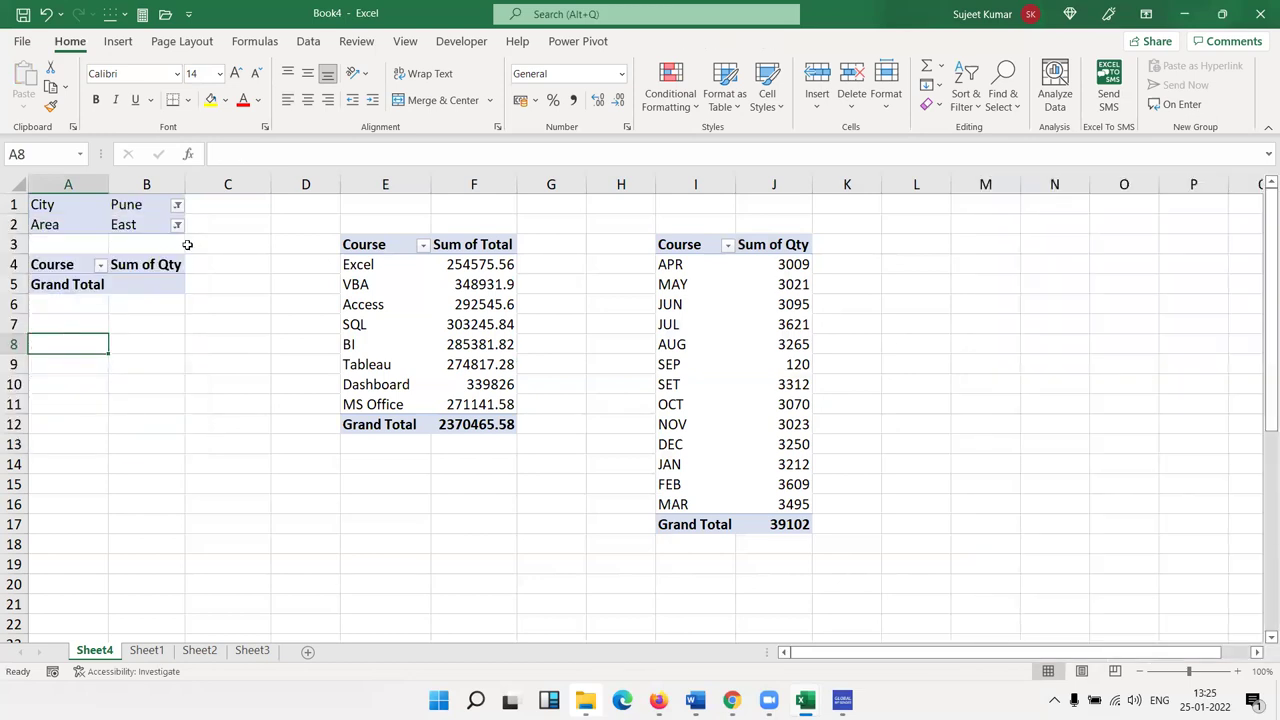
Switch the city filter to Delhi, then to Noida
left_click(177, 205)
left_click(38, 274)
left_click(103, 420)
left_click(177, 205)
left_click(36, 288)
left_click(102, 420)
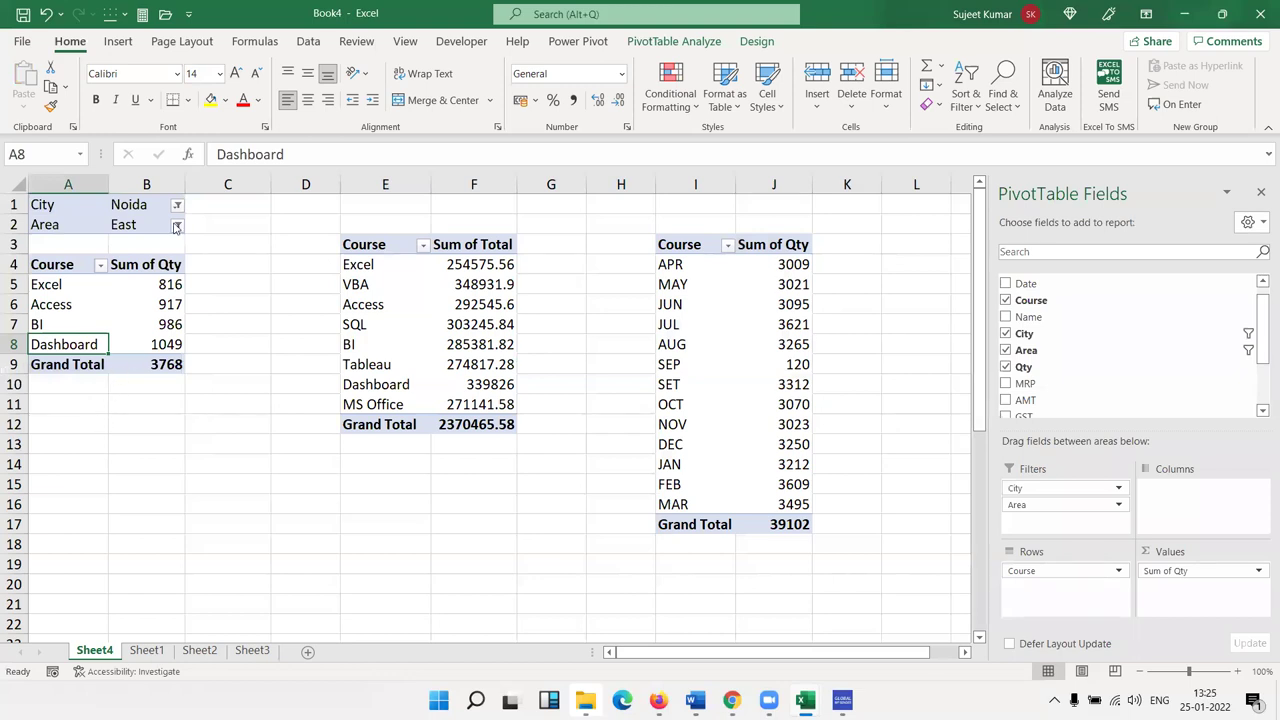
left_click(177, 225)
left_click(181, 208)
Filter the city to Kanpur, then reset City and Area to (All)
left_click(178, 206)
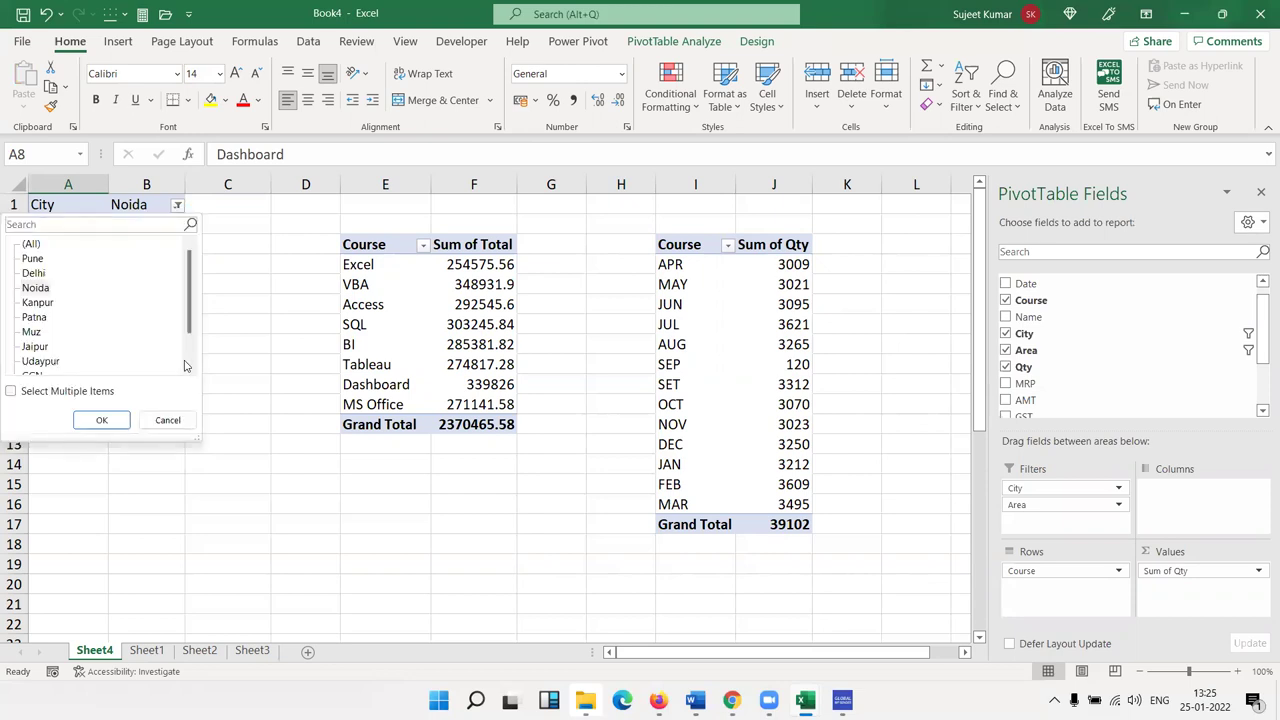
left_click(37, 302)
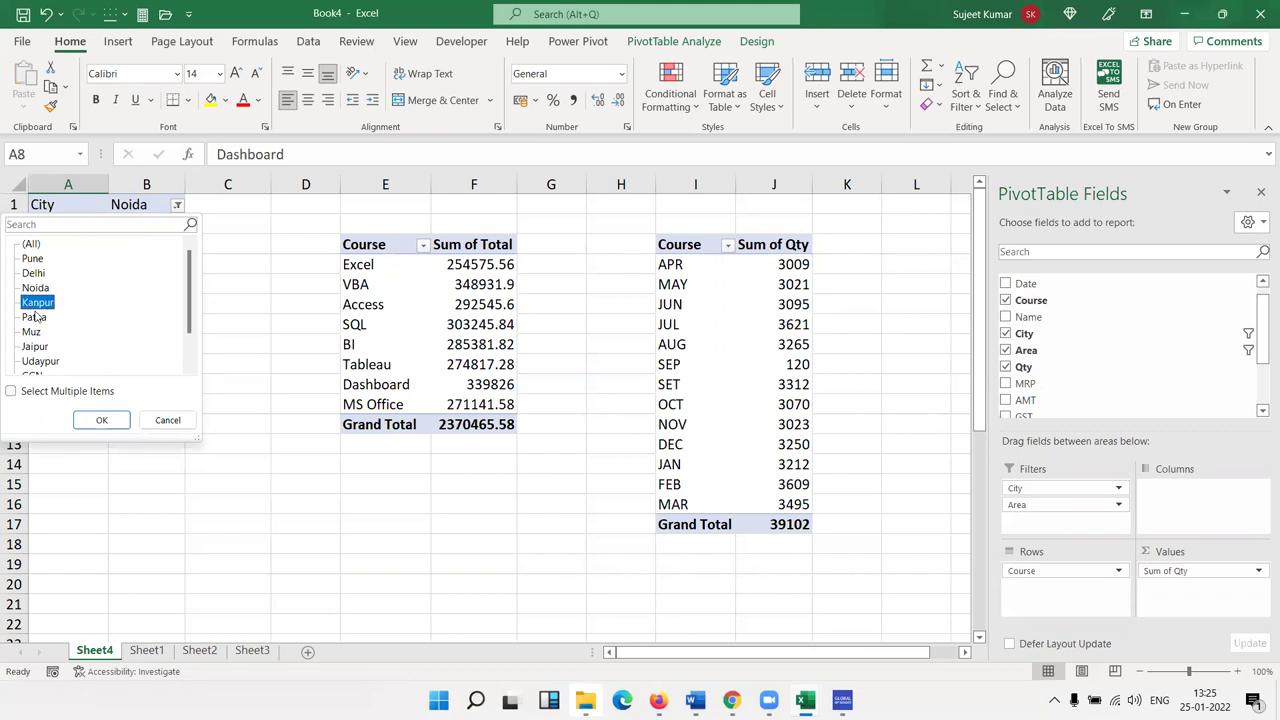
left_click(101, 420)
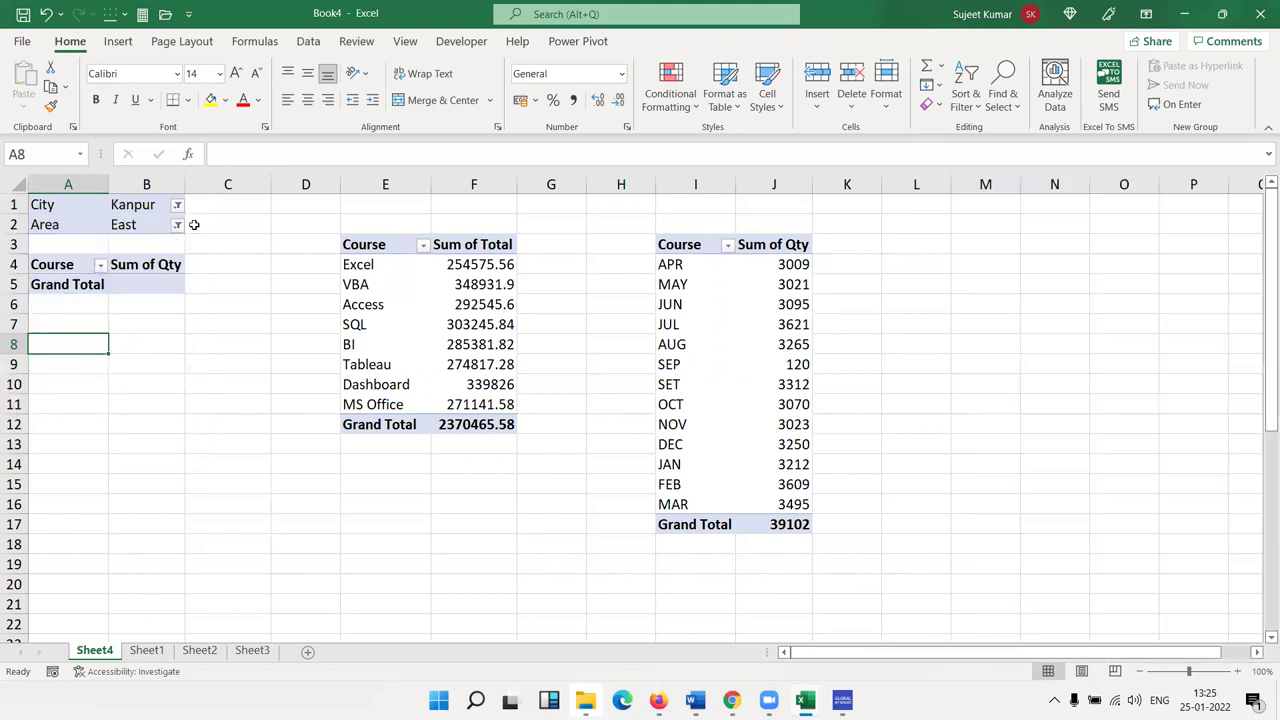
left_click(177, 206)
left_click(24, 245)
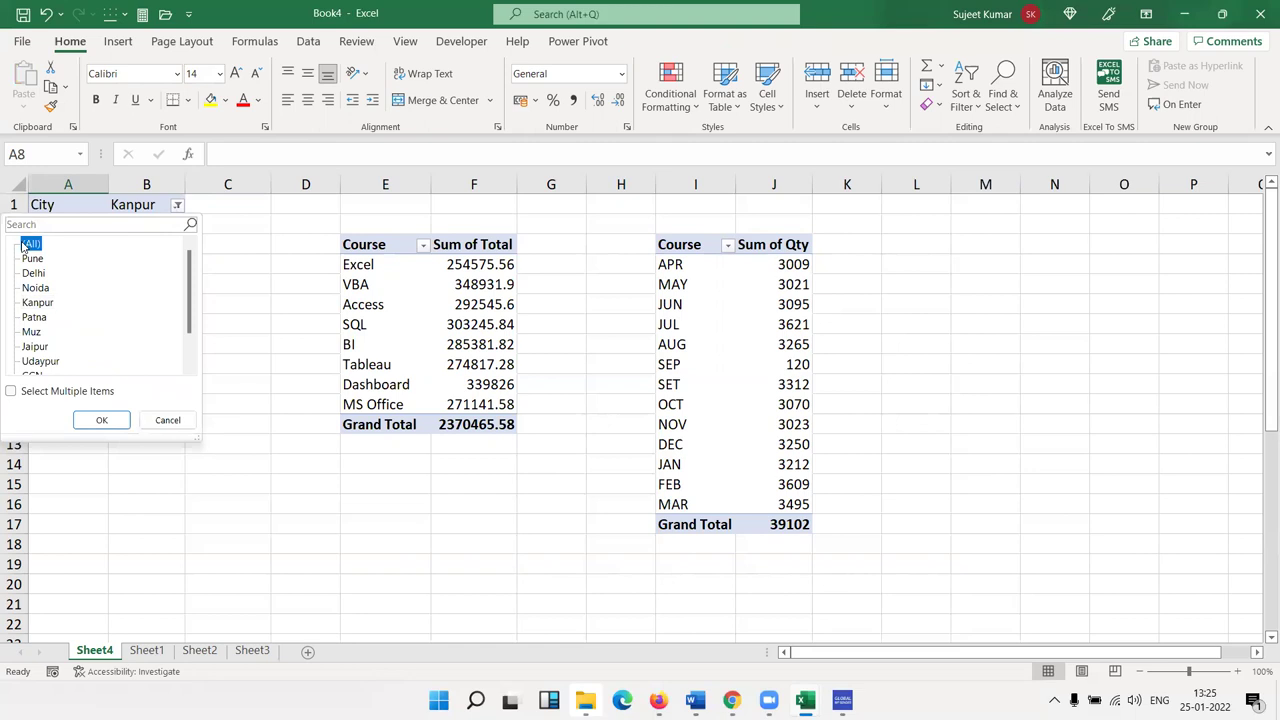
left_click(101, 419)
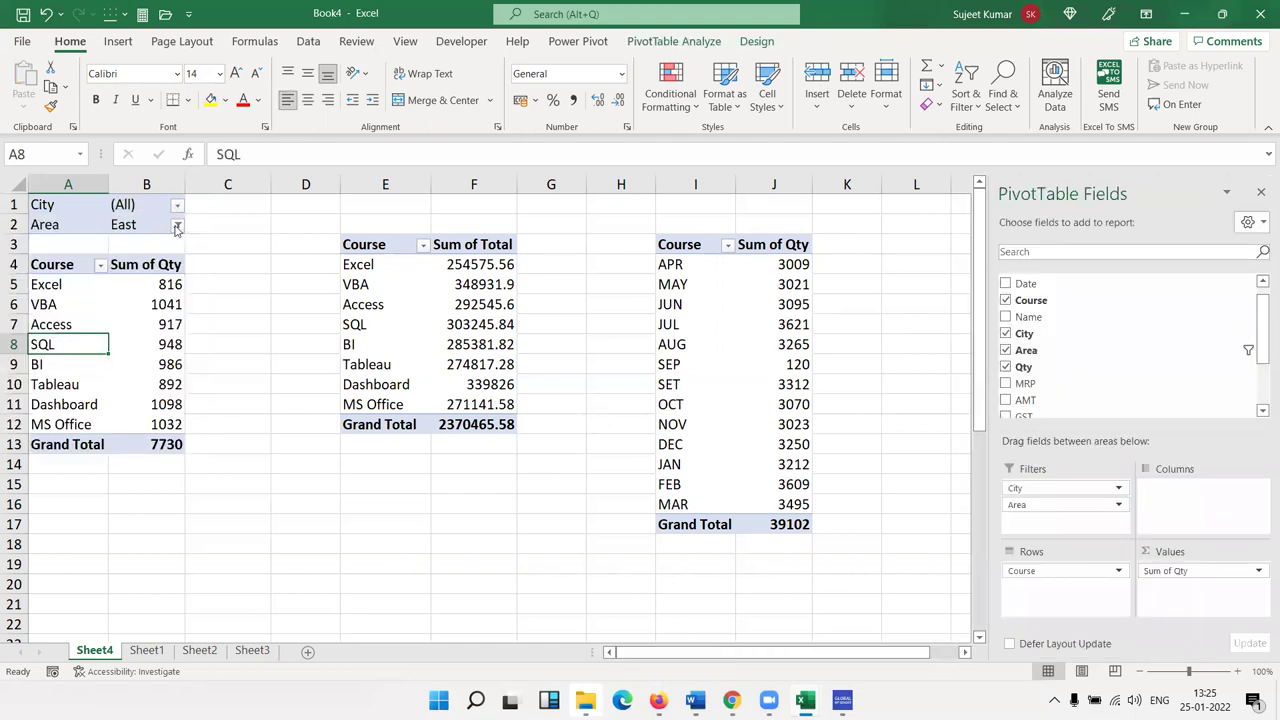
left_click(177, 226)
left_click(28, 265)
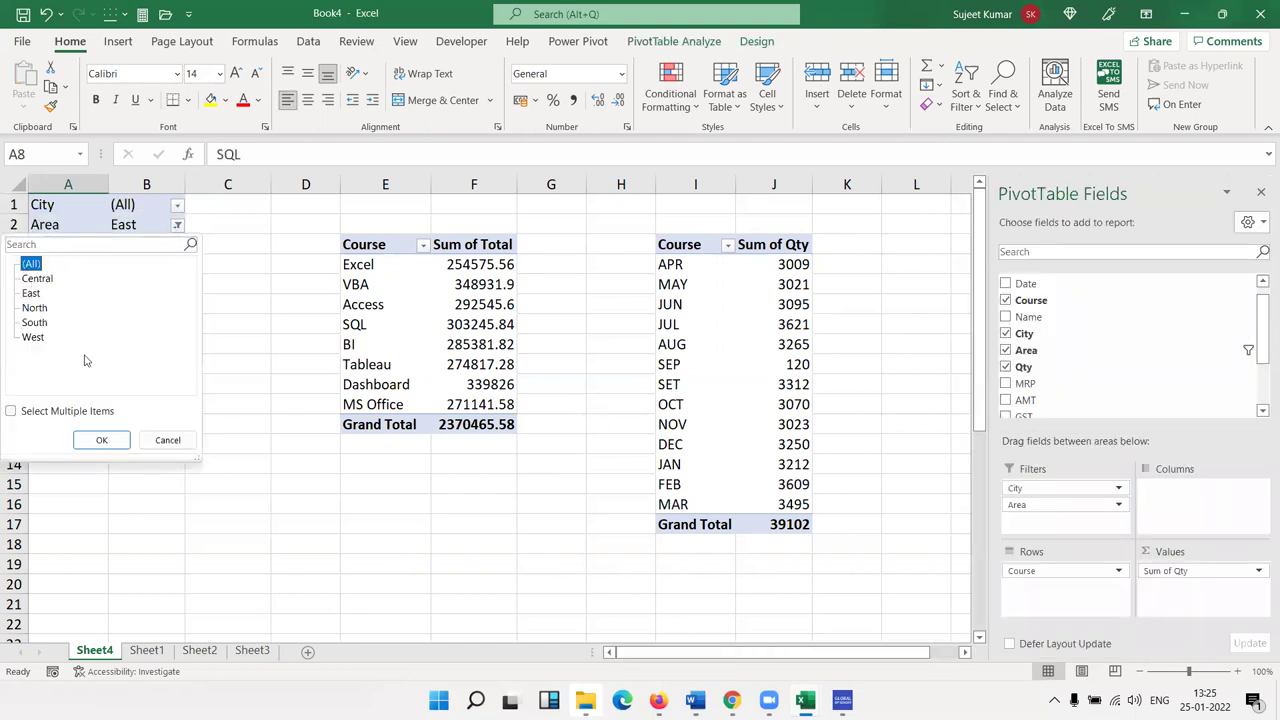
left_click(101, 440)
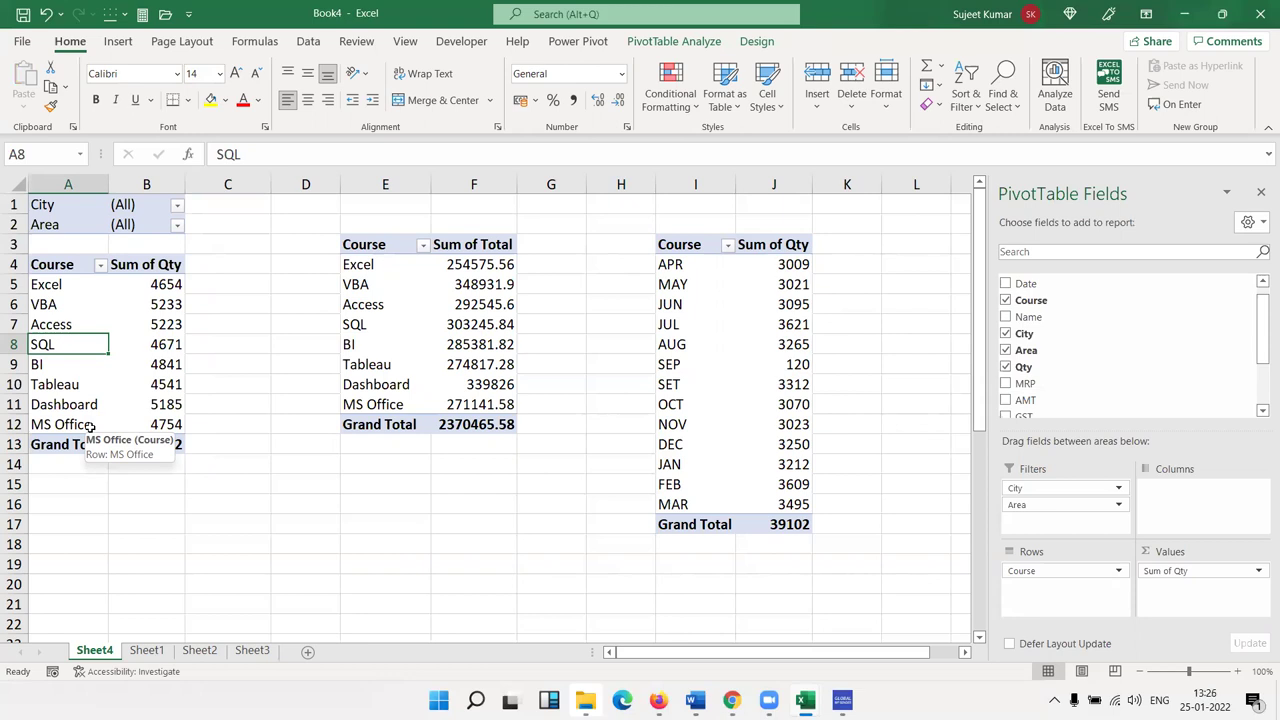
Filter the pivot to the East area again
left_click(179, 230)
left_click(286, 288)
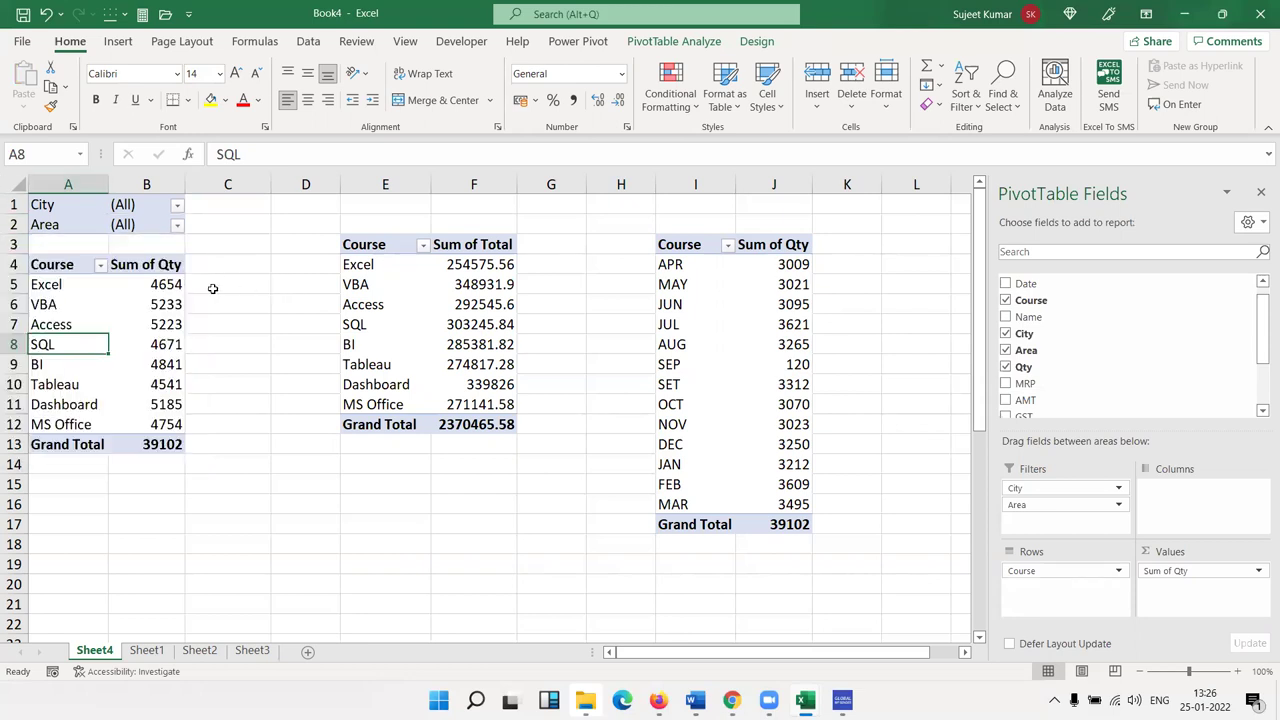
left_click(186, 225)
left_click(178, 225)
left_click(35, 293)
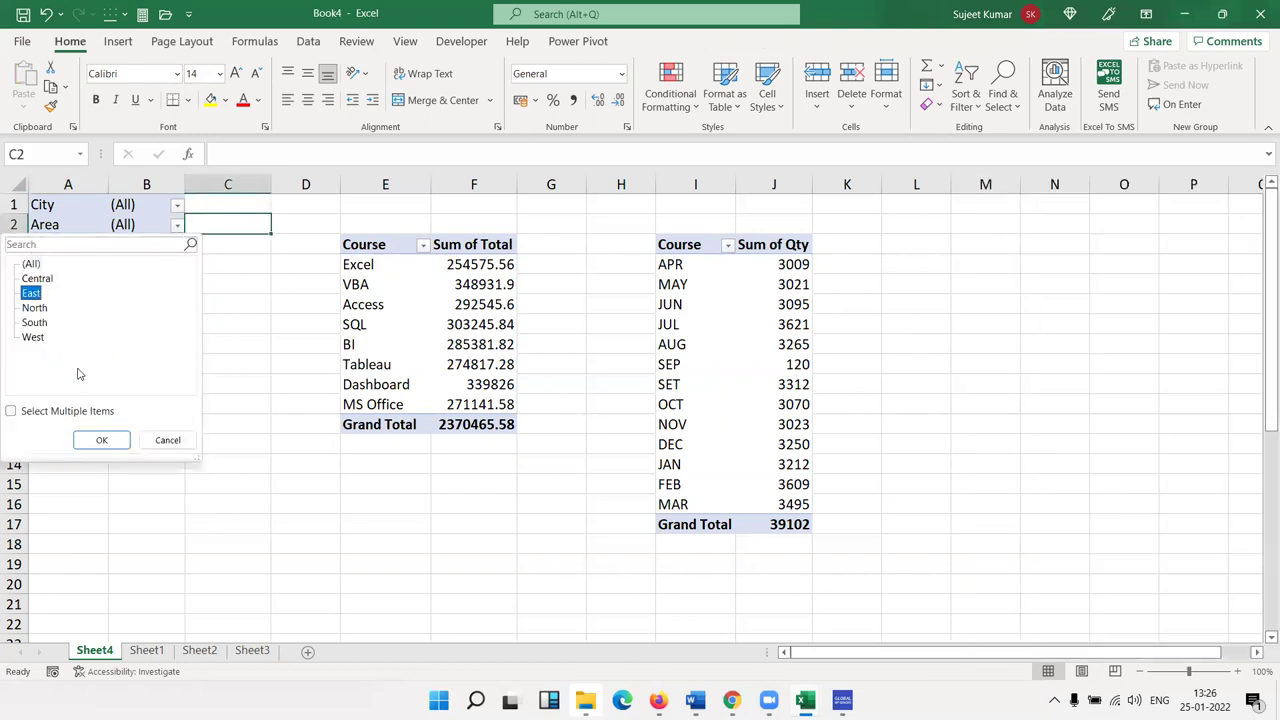
left_click(99, 440)
Select the filtered pivot ranges, close the field list and reset Area to (All)
left_click_drag(202, 472, 36, 268)
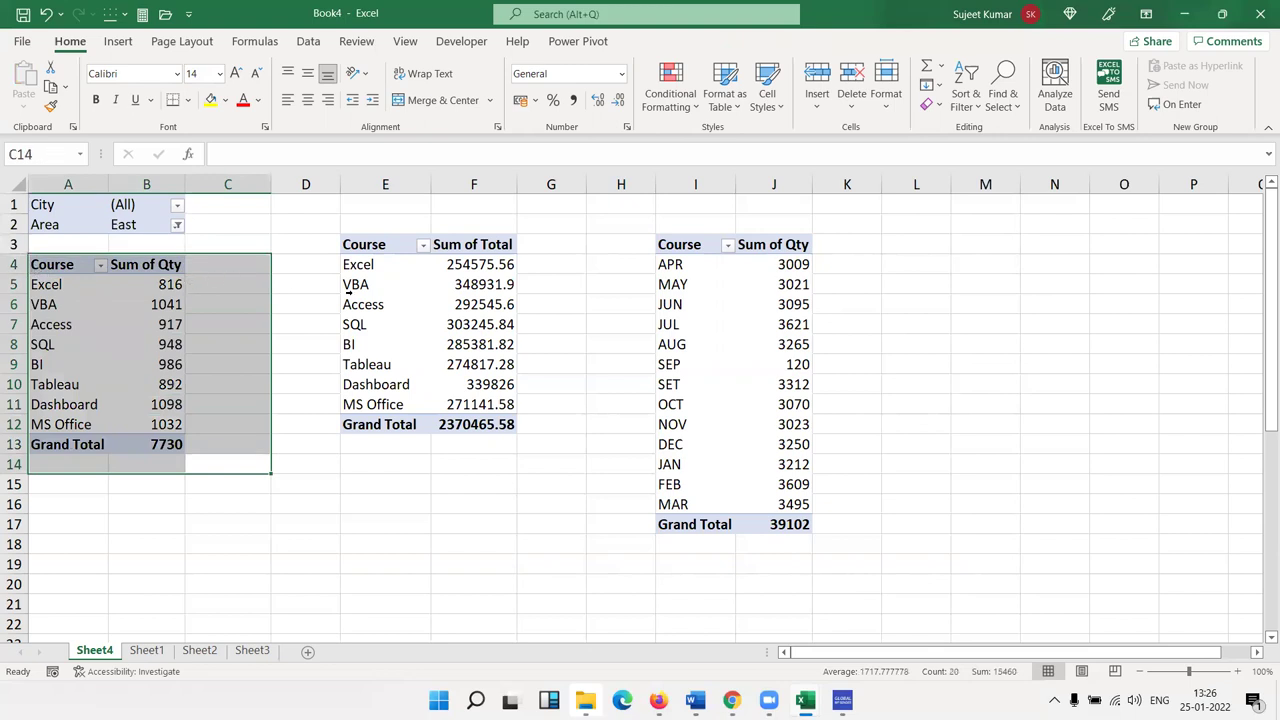
left_click_drag(393, 305, 731, 374)
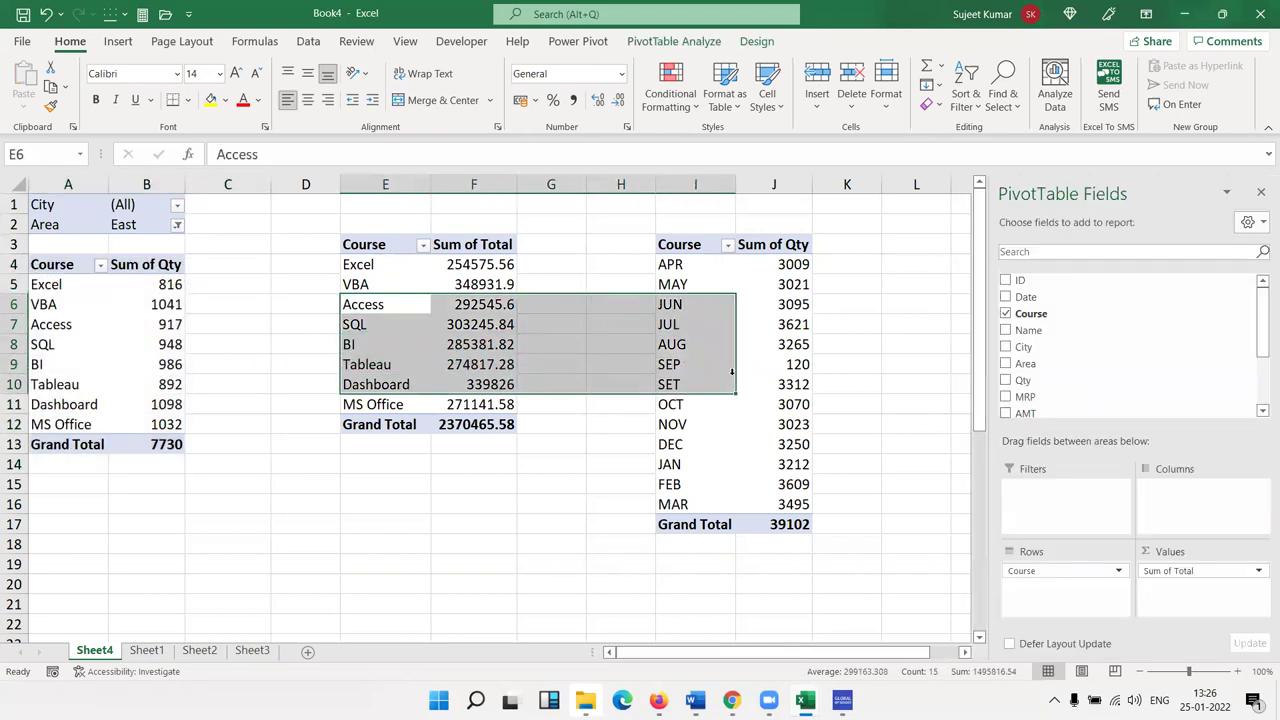
left_click(1261, 196)
left_click(108, 330)
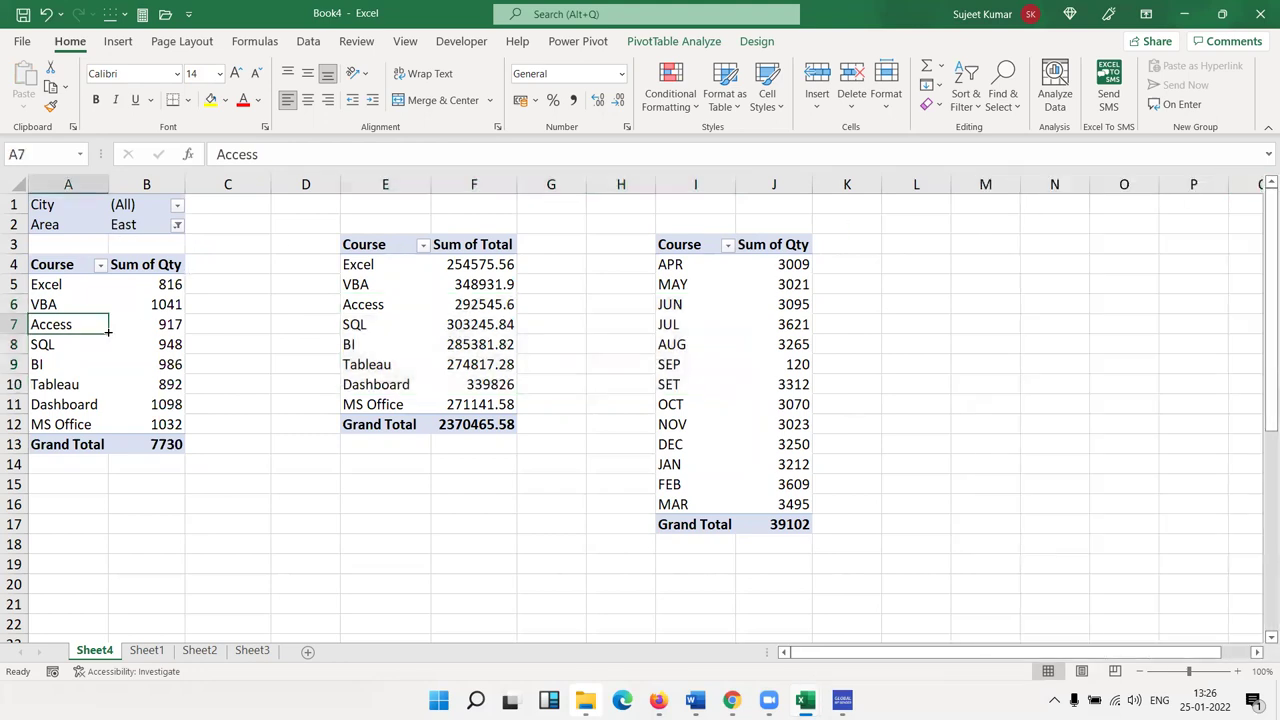
left_click(178, 226)
left_click(31, 264)
left_click(101, 440)
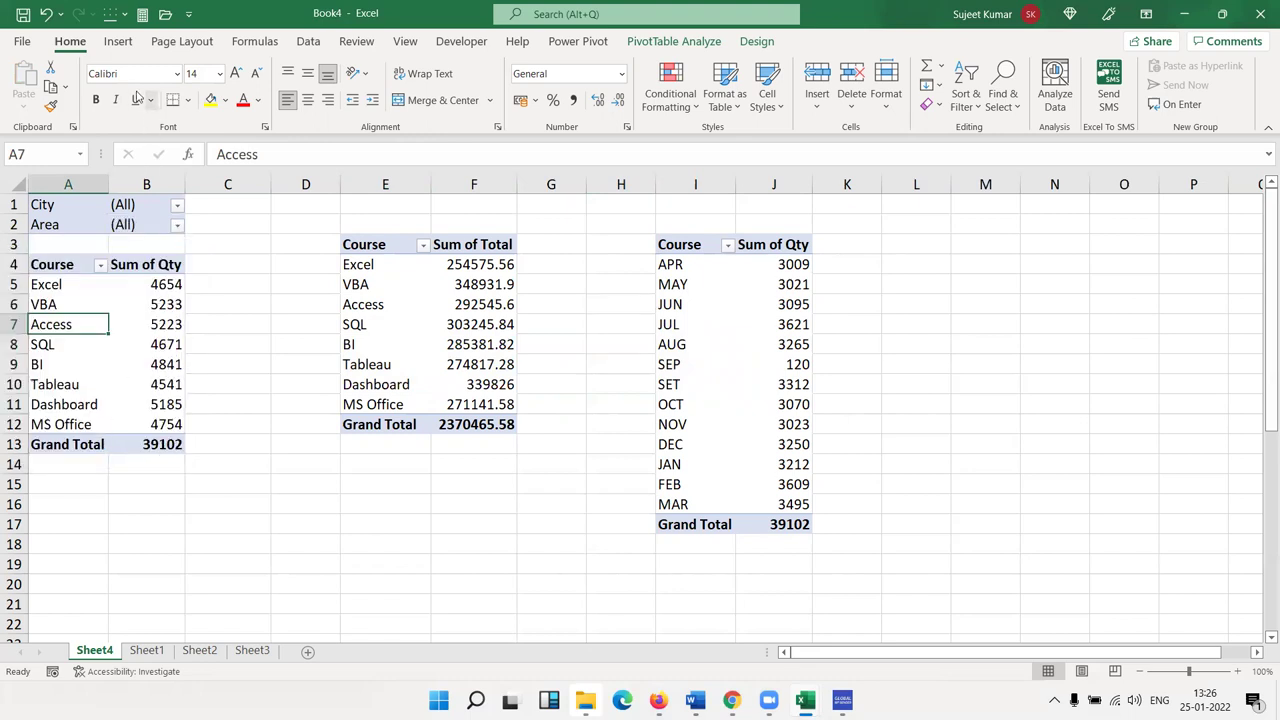
Insert Area and City slicers for the first pivot from PivotTable Analyze's Insert Slicer
left_click(118, 42)
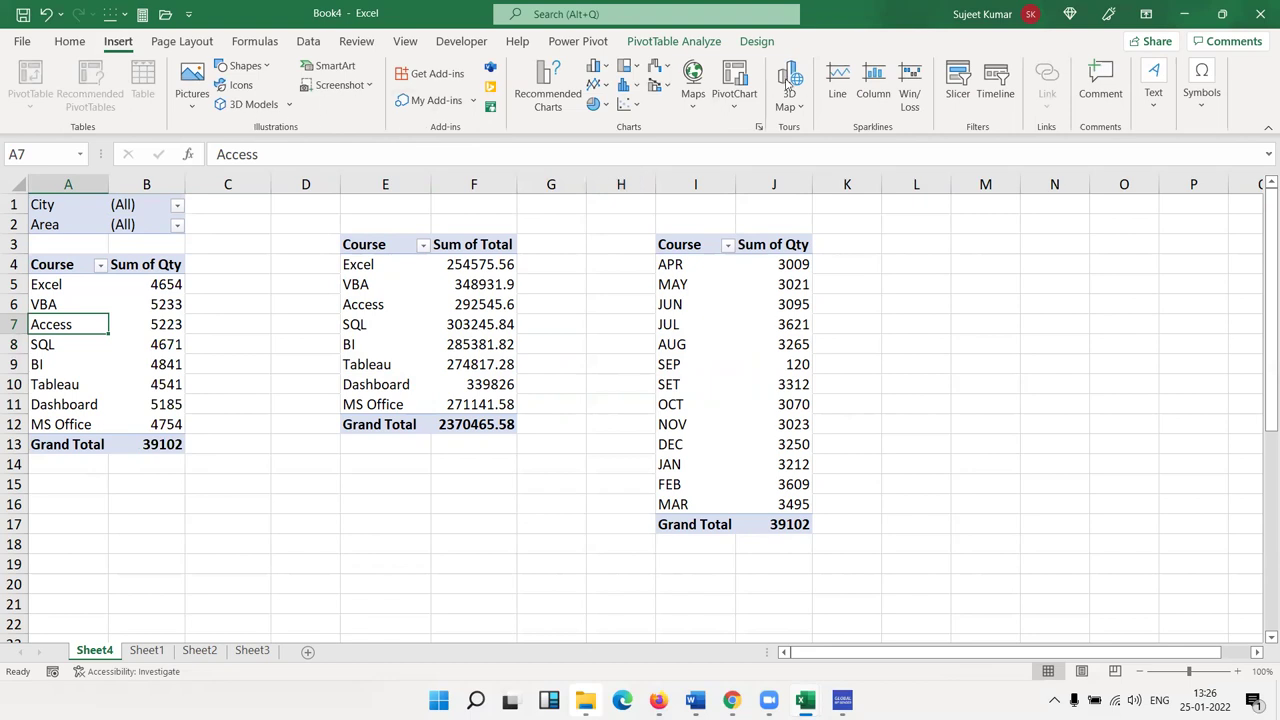
left_click(958, 90)
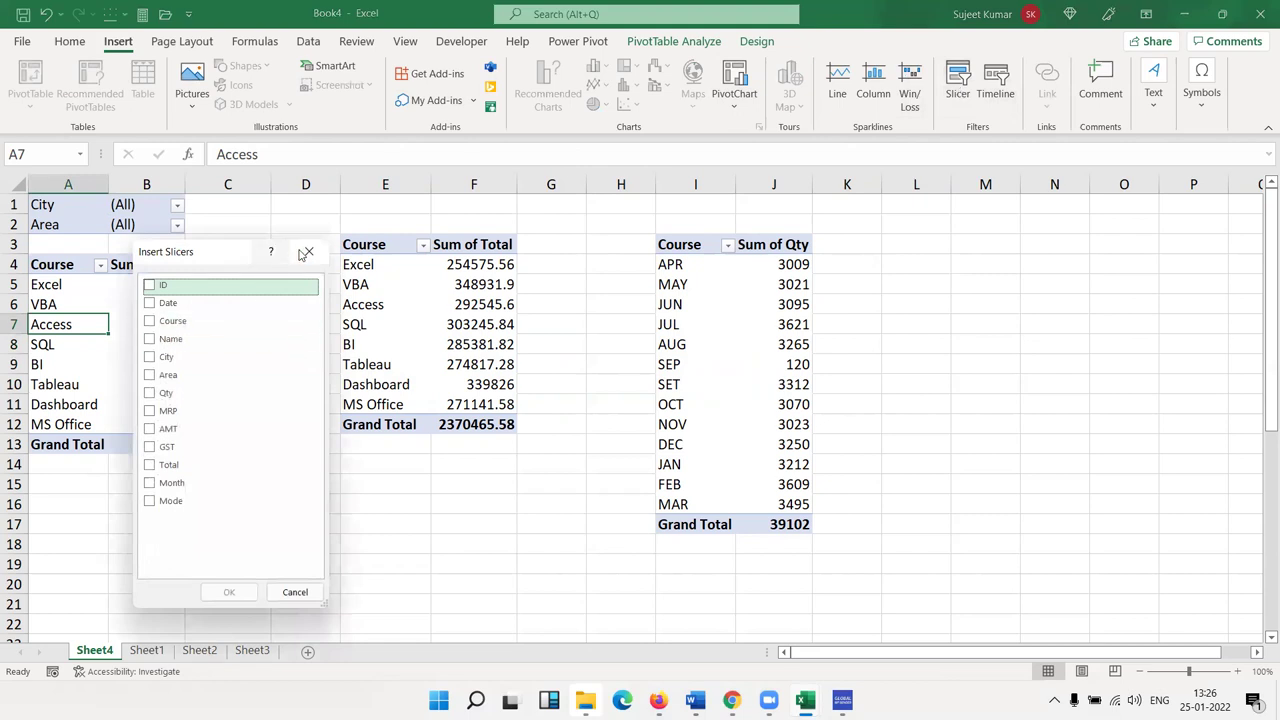
left_click(307, 251)
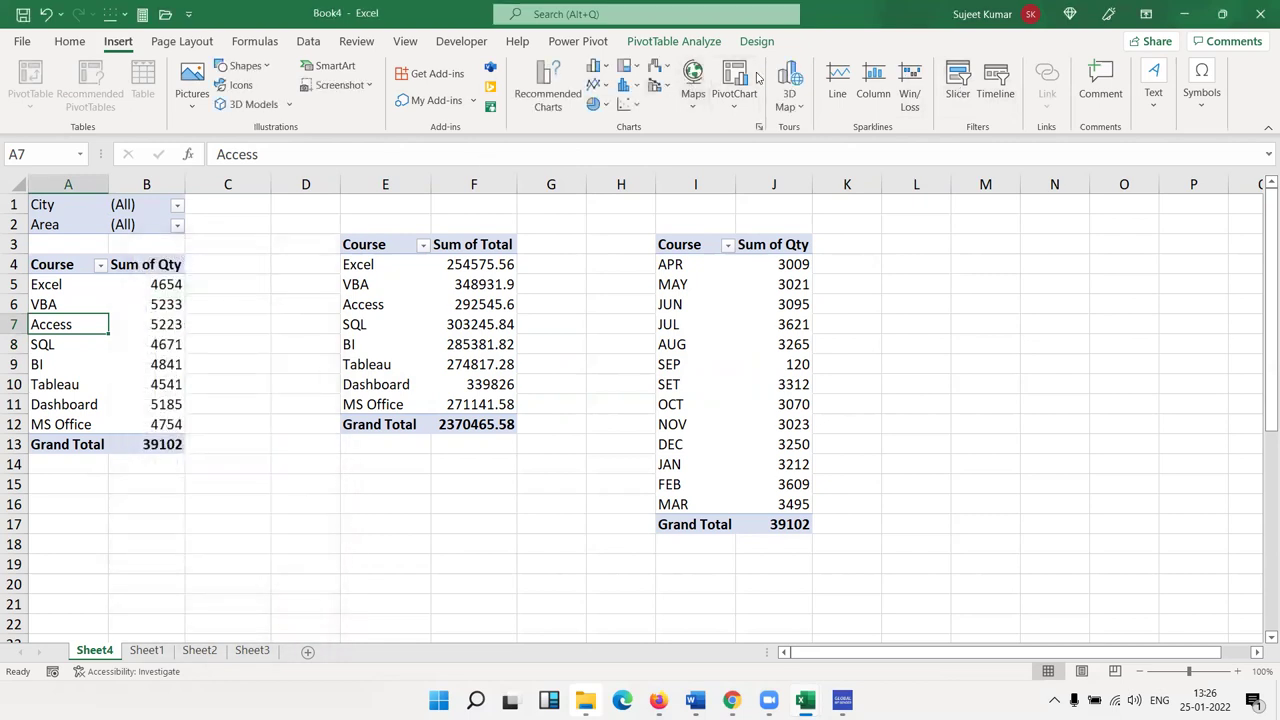
left_click(668, 41)
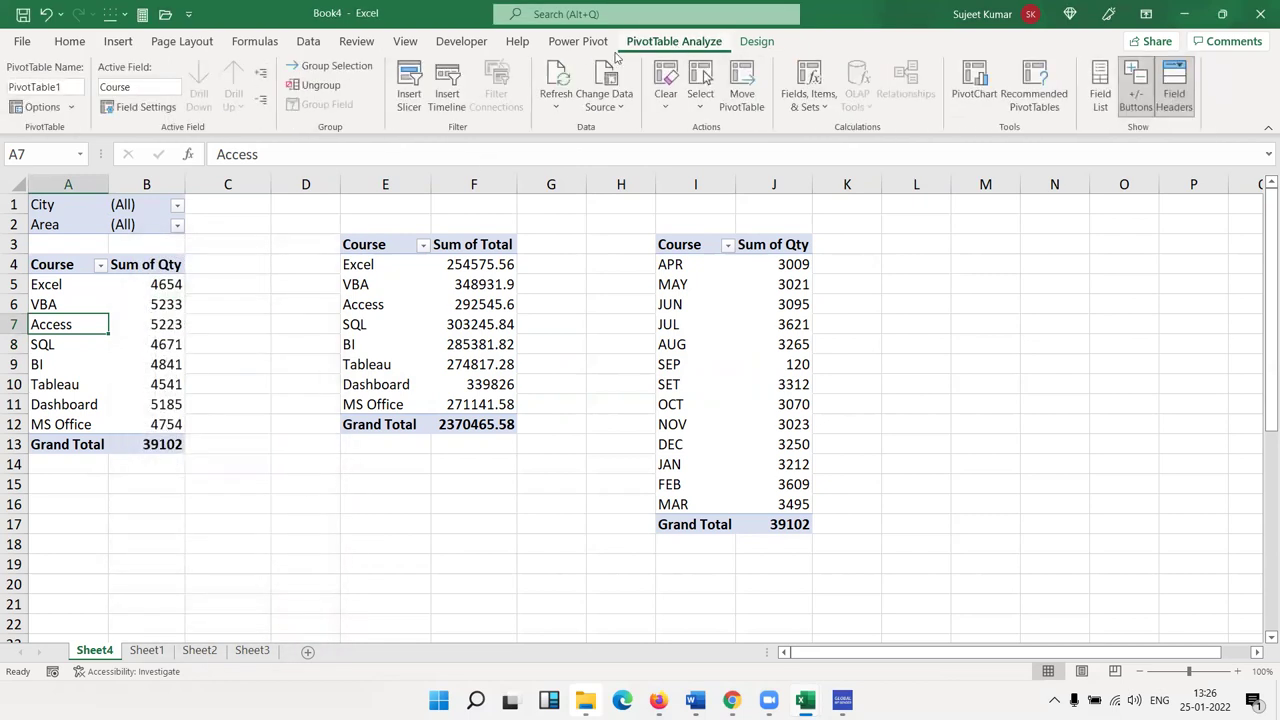
left_click(409, 88)
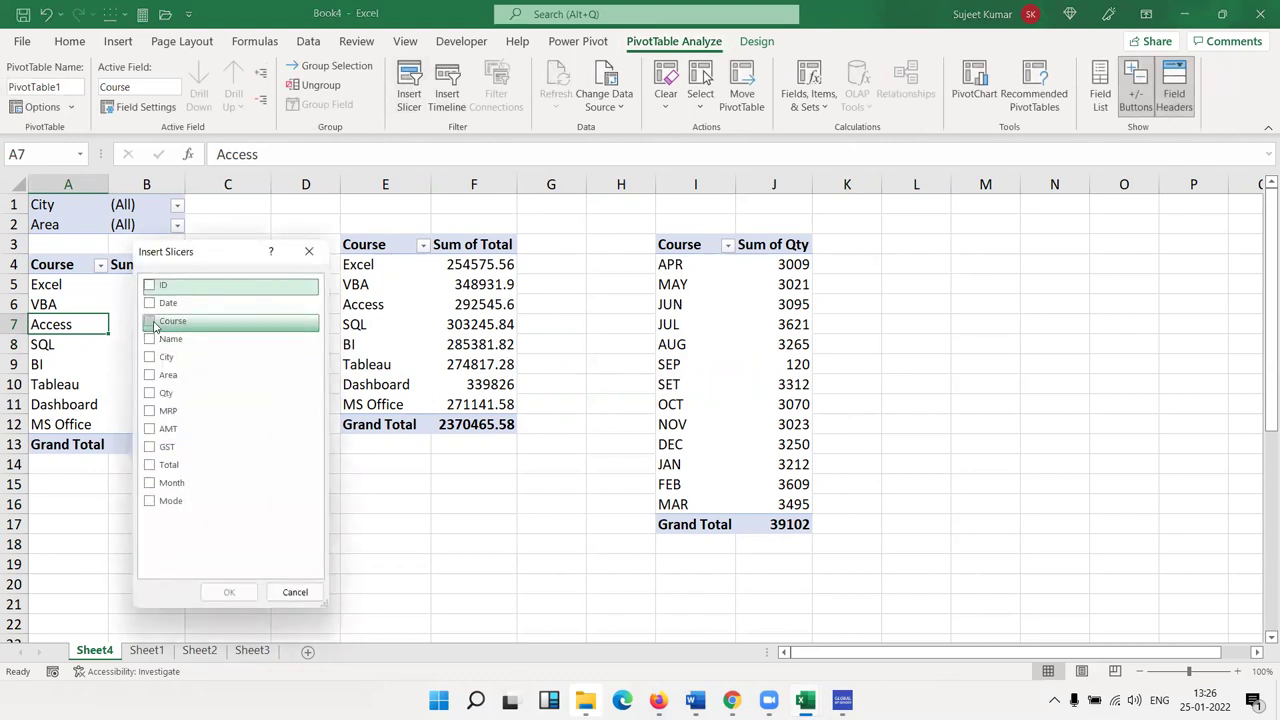
left_click_drag(206, 257, 673, 175)
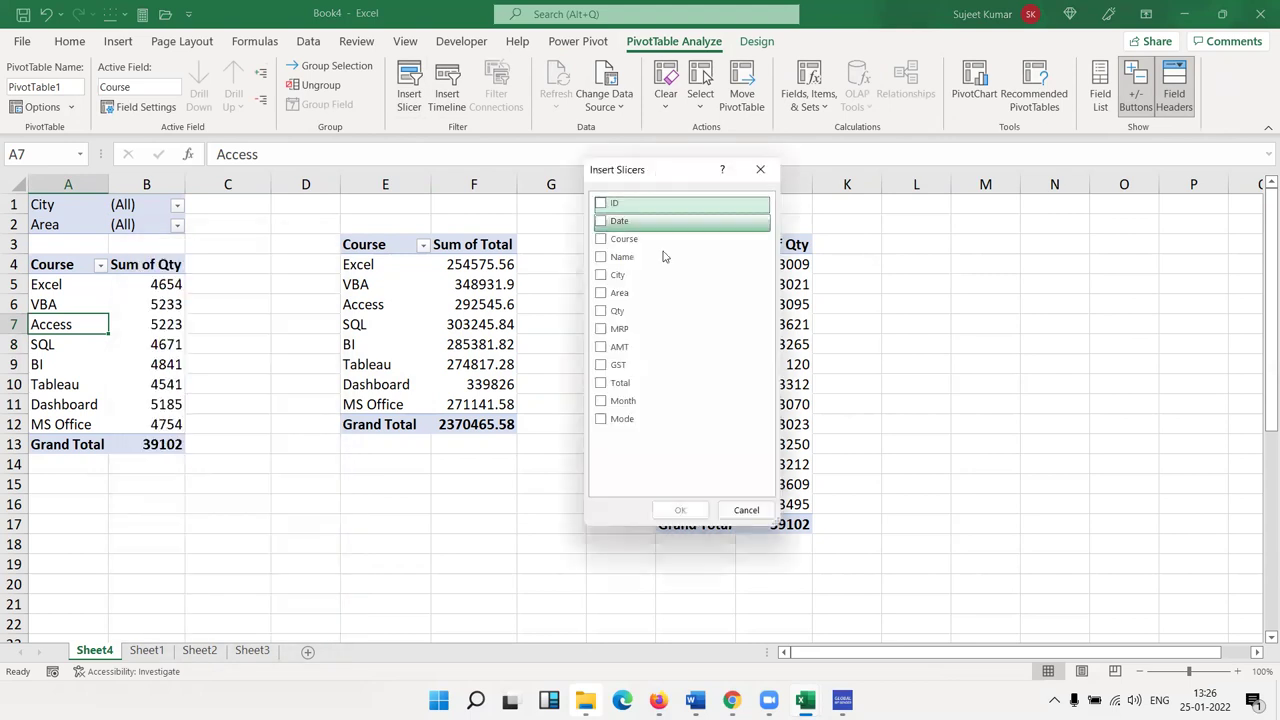
left_click(601, 291)
left_click(601, 275)
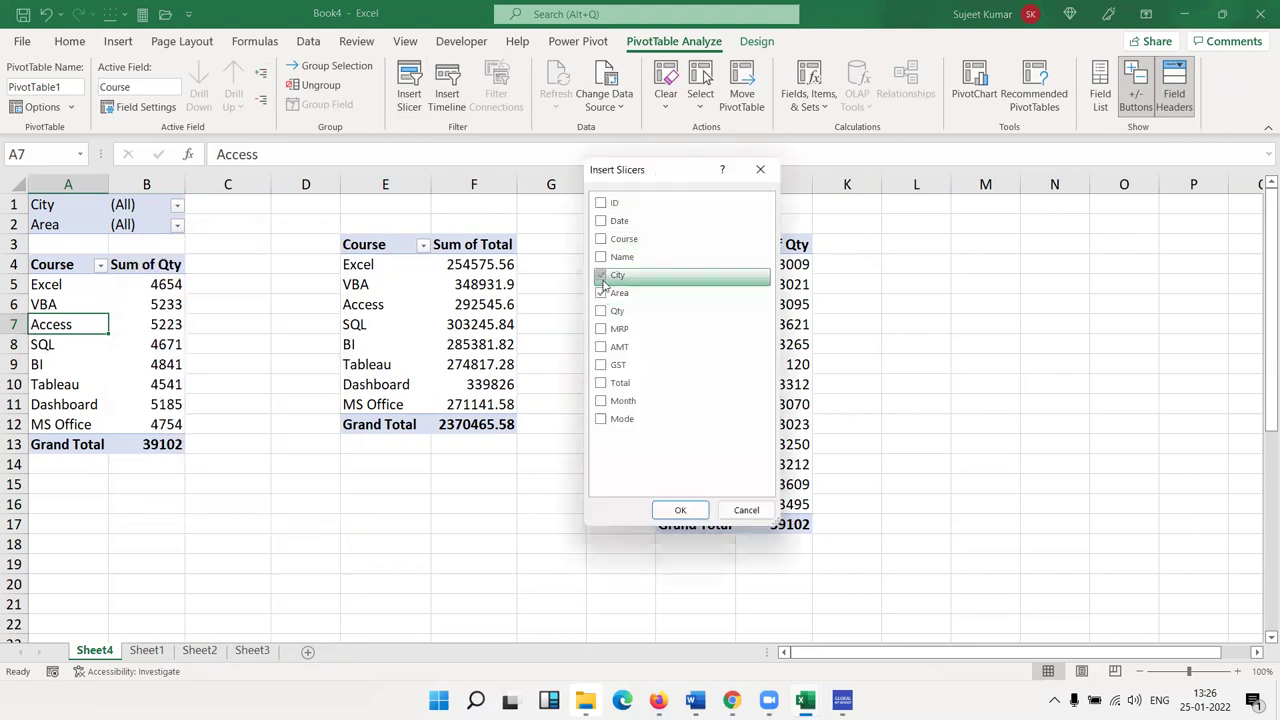
left_click(680, 510)
Drag the City and Area slicers across the sheet to try different positions
left_click(587, 348)
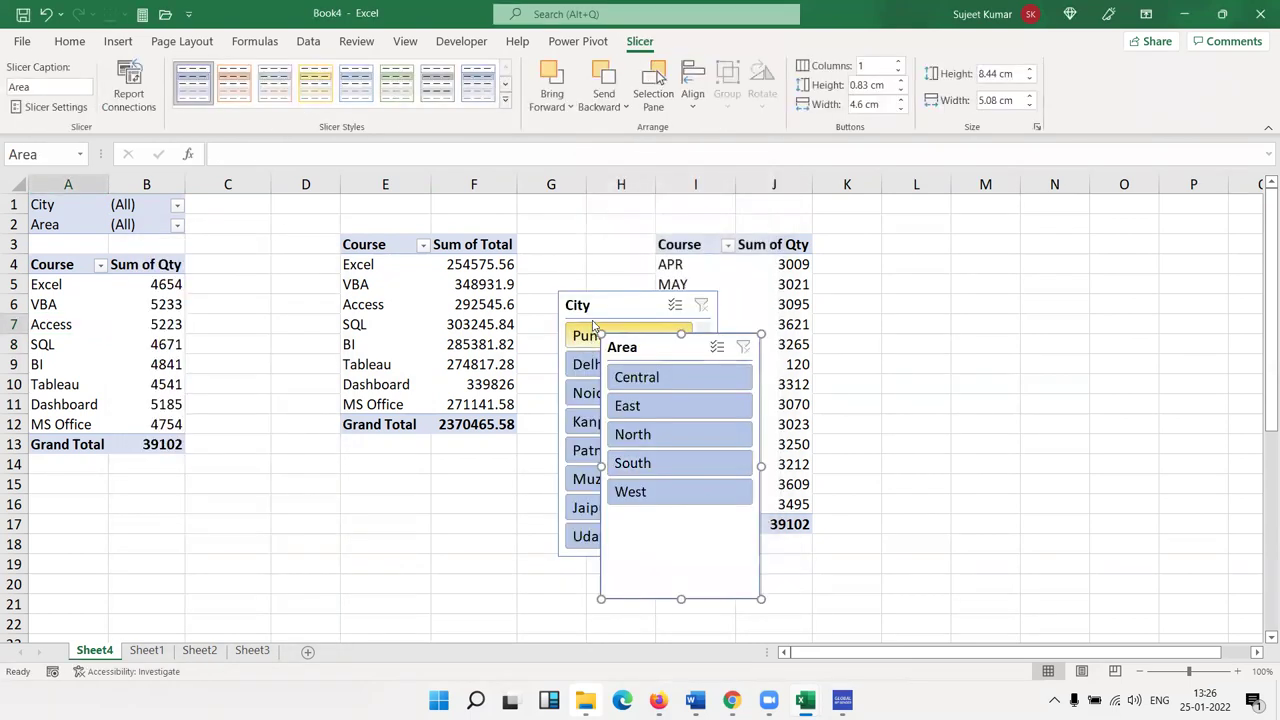
left_click_drag(587, 309, 928, 212)
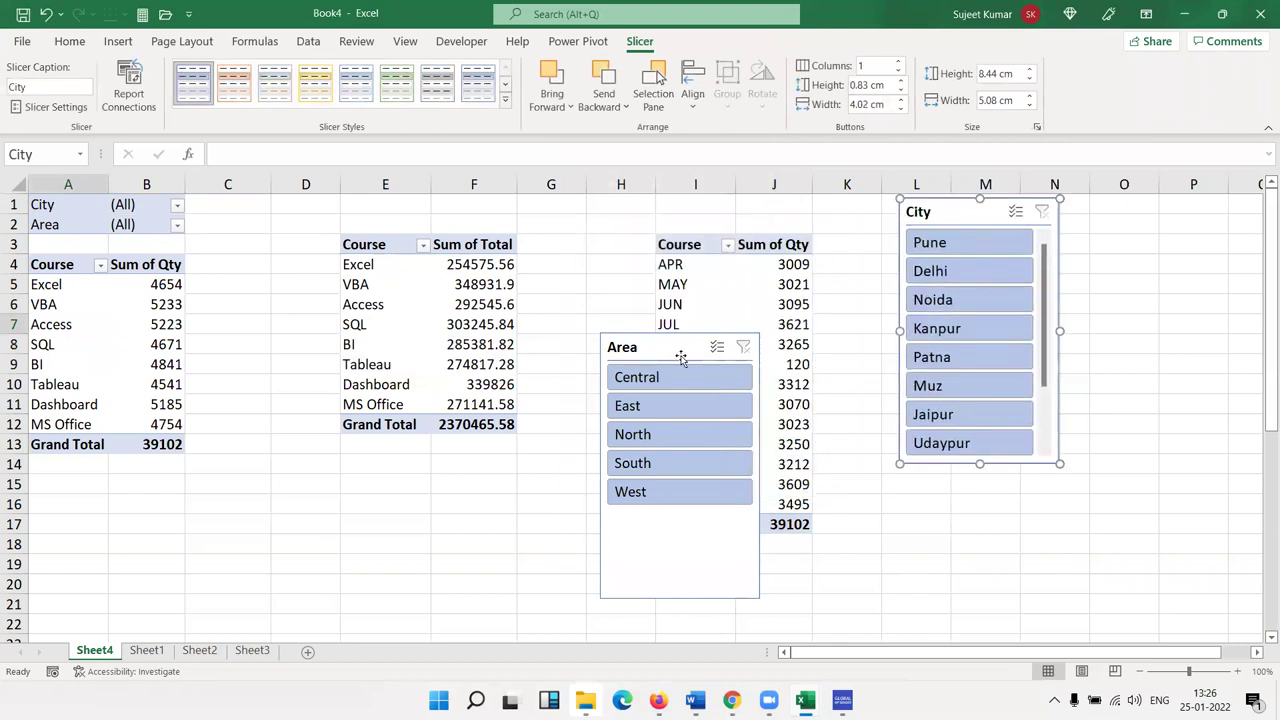
left_click_drag(680, 350, 1177, 244)
left_click(139, 317)
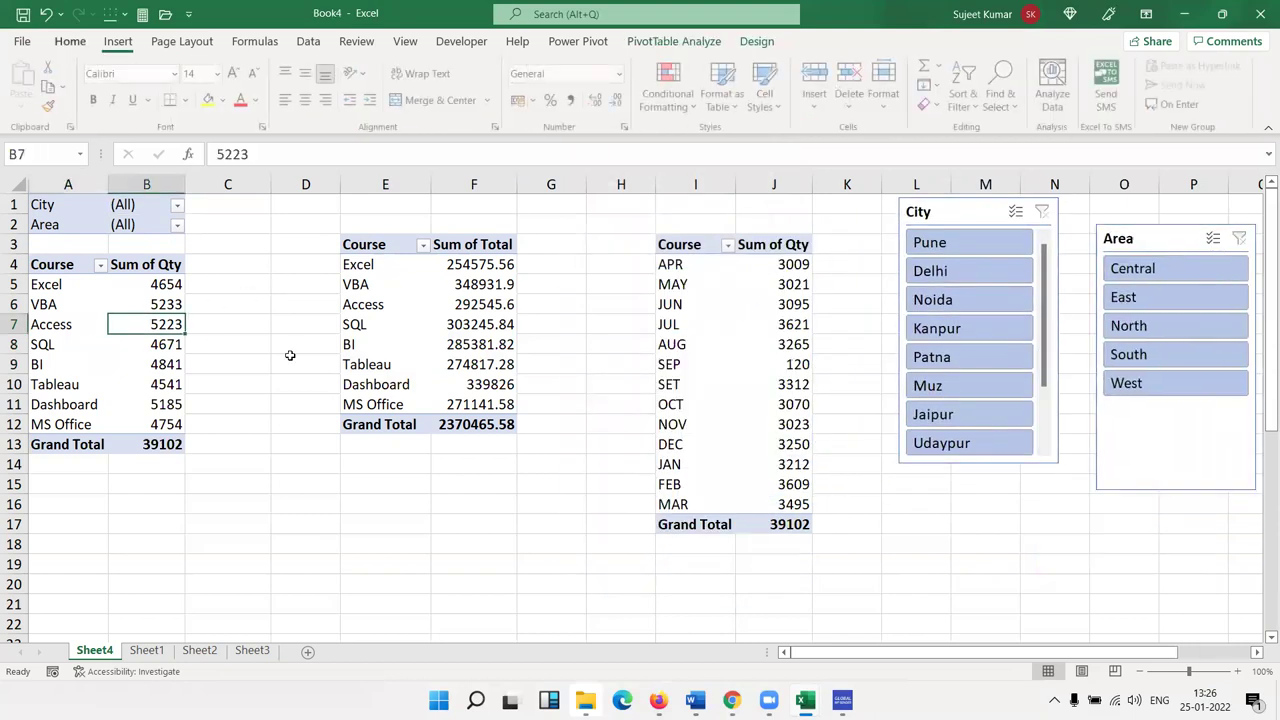
left_click_drag(963, 222, 480, 231)
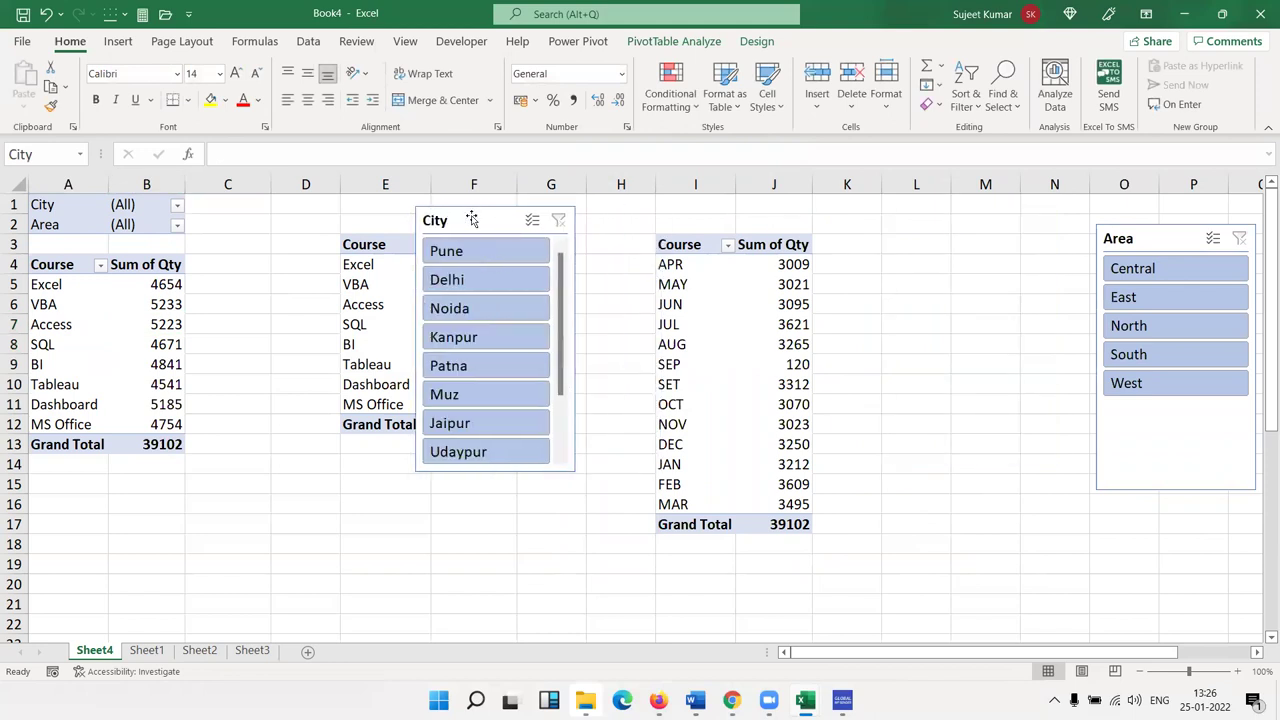
left_click_drag(1179, 240, 735, 240)
Remove the Area report filter via the field list and line up the Area and City slicers at K–O
left_click(44, 305)
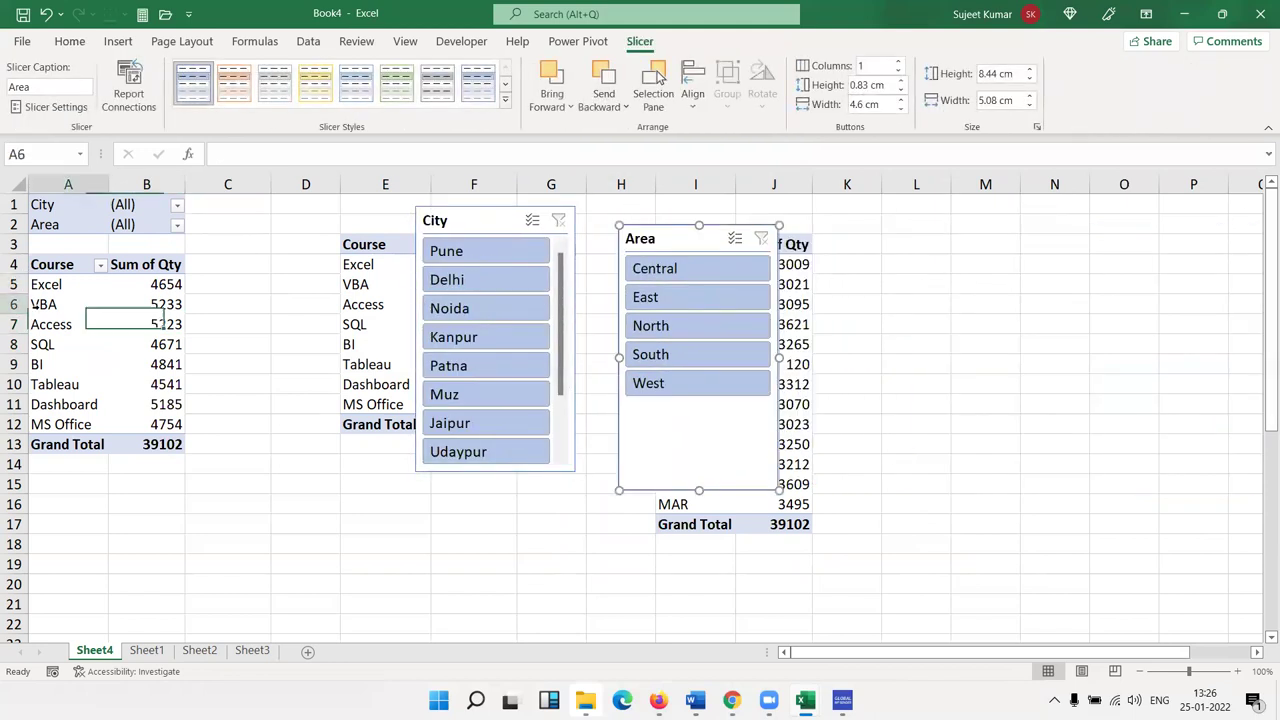
right_click(44, 305)
left_click(97, 647)
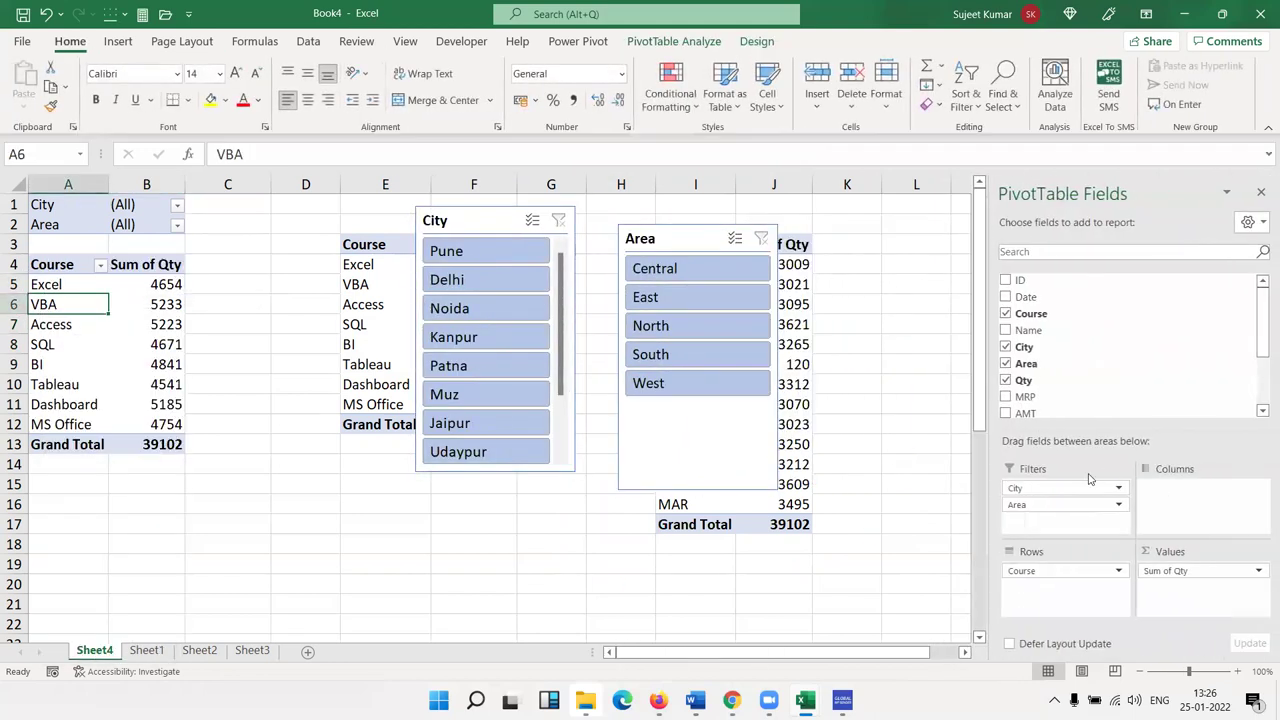
mouse_move(1040, 504)
left_mouse_down()
mouse_move(1098, 398)
mouse_move(1106, 440)
left_mouse_up()
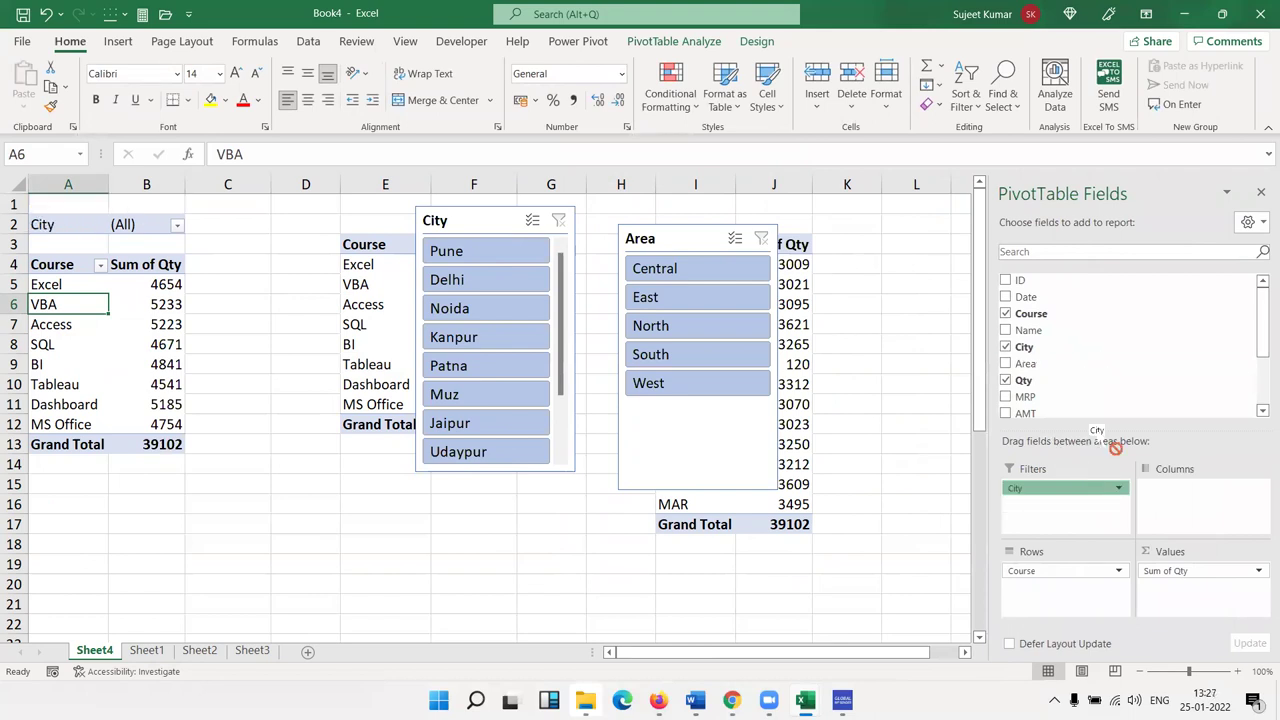
left_click(1260, 193)
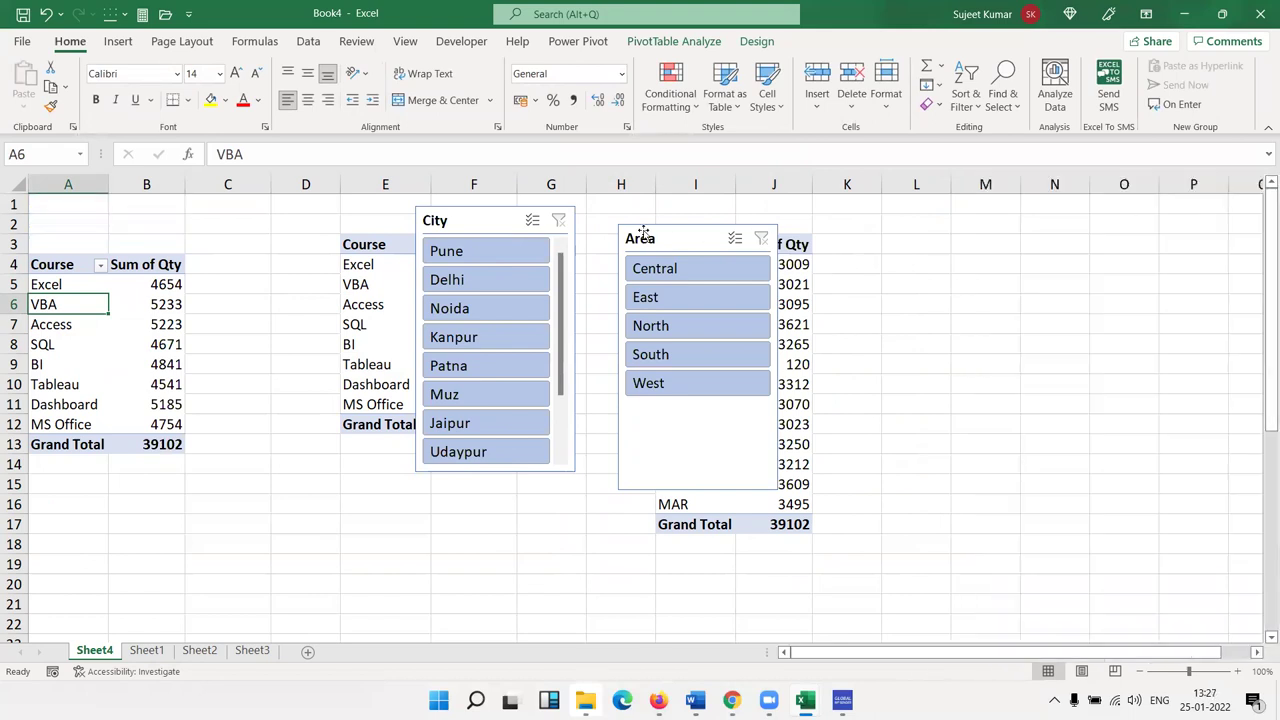
left_click_drag(647, 232, 884, 214)
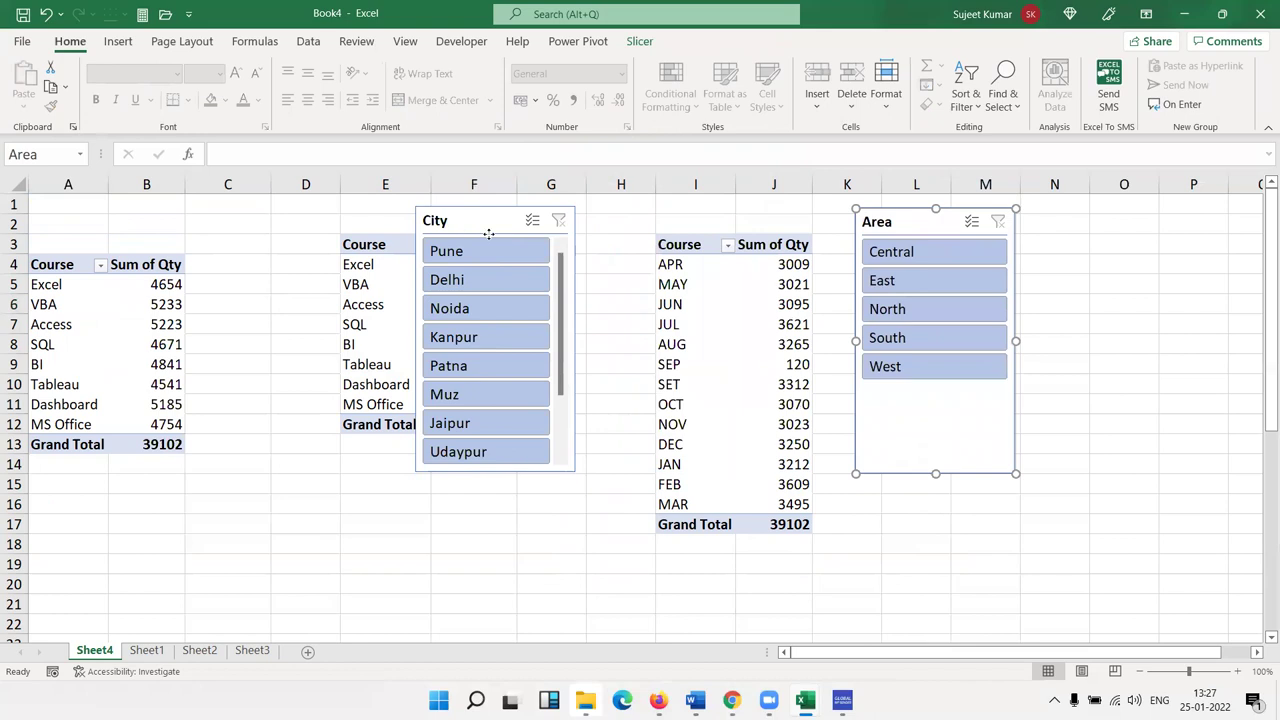
left_click_drag(460, 222, 1078, 234)
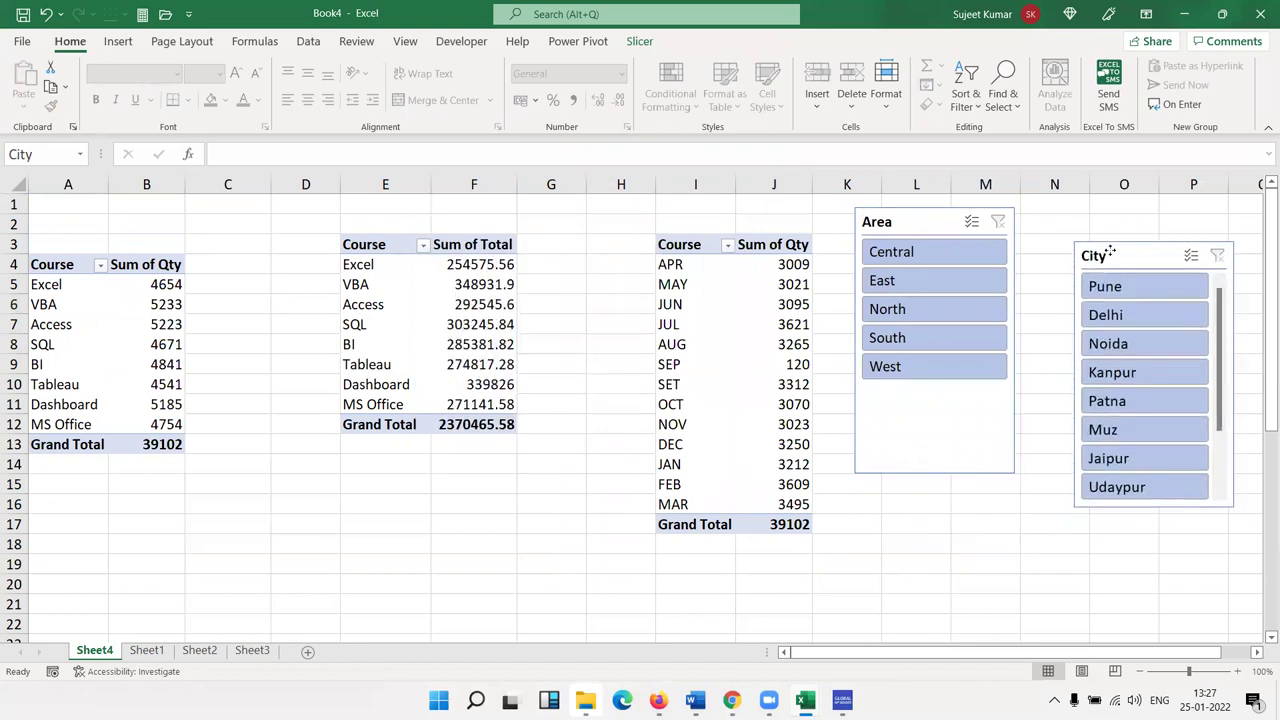
left_click(897, 286)
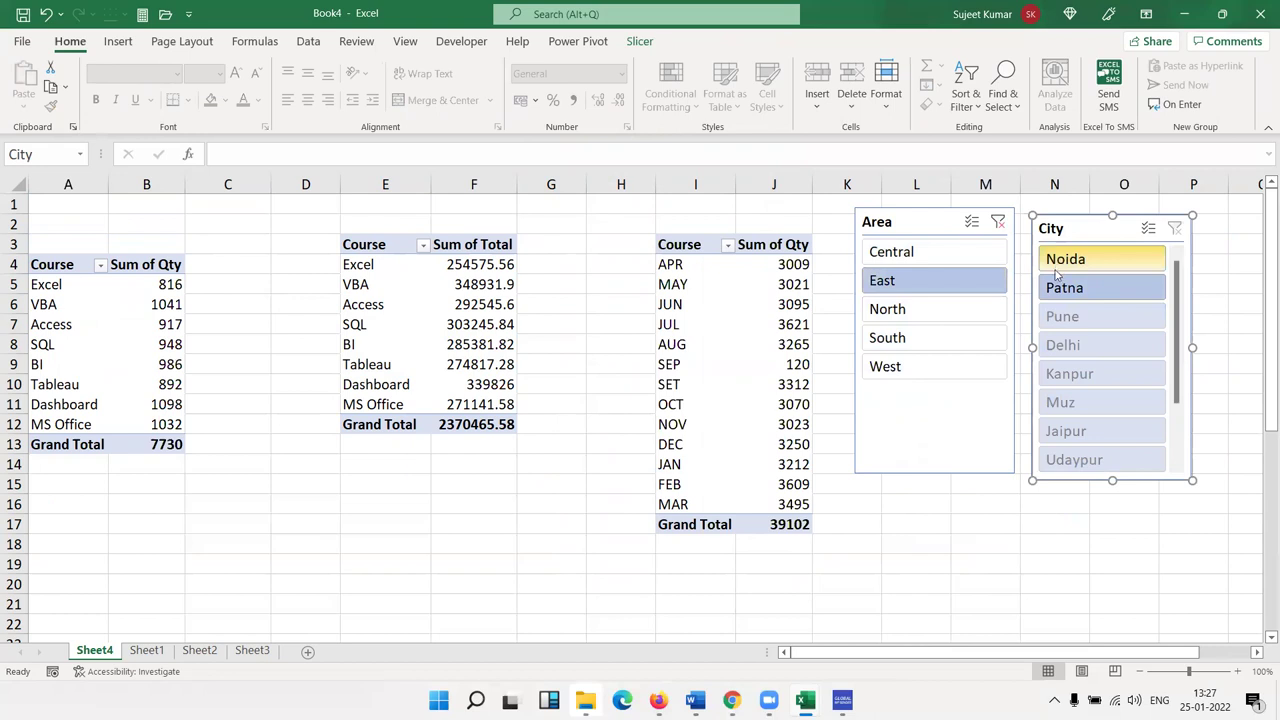
scroll(1171, 311, "down", 3)
scroll(1171, 311, "up", 3)
scroll(1171, 317, "down", 3)
scroll(1168, 337, "up", 3)
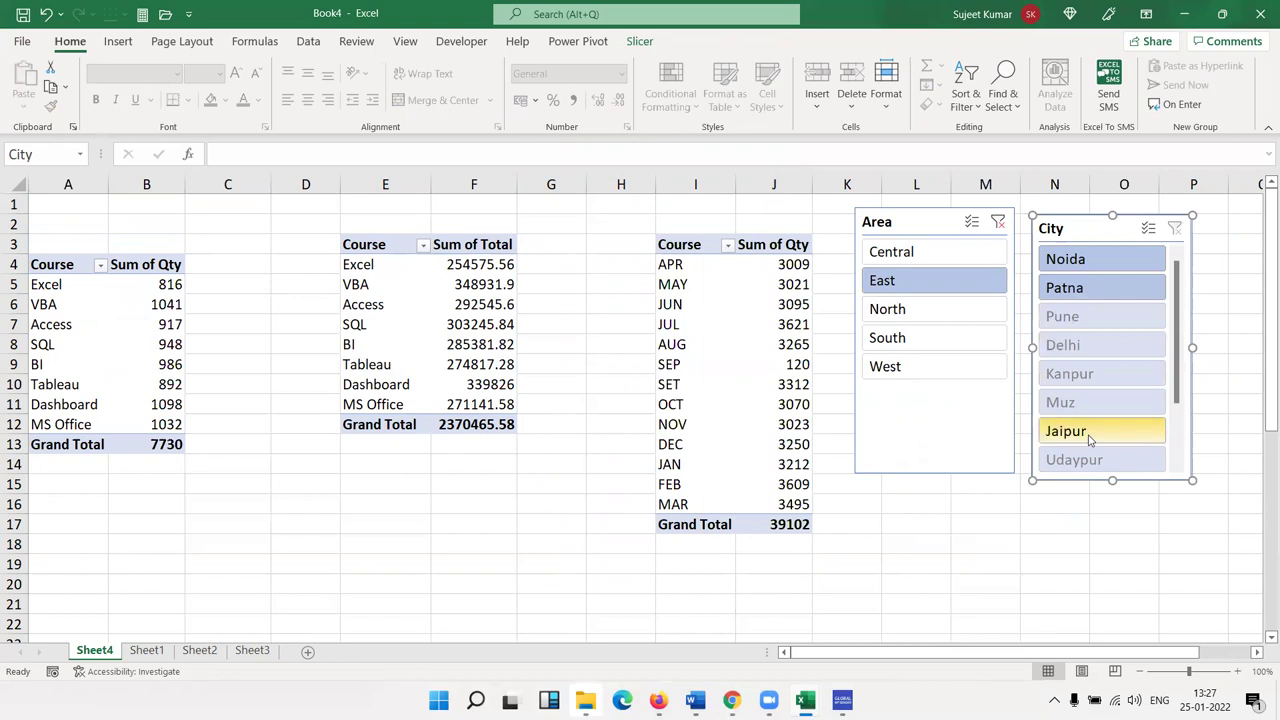
left_click(997, 224)
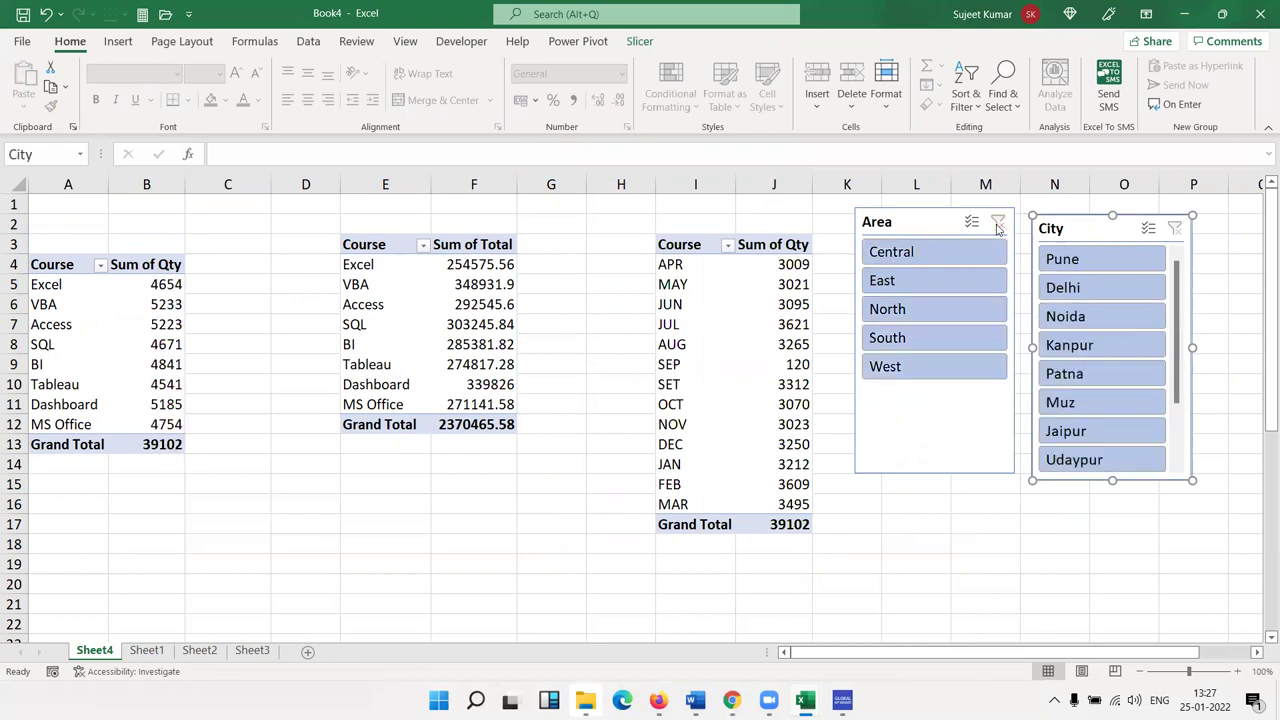
left_click(1083, 262)
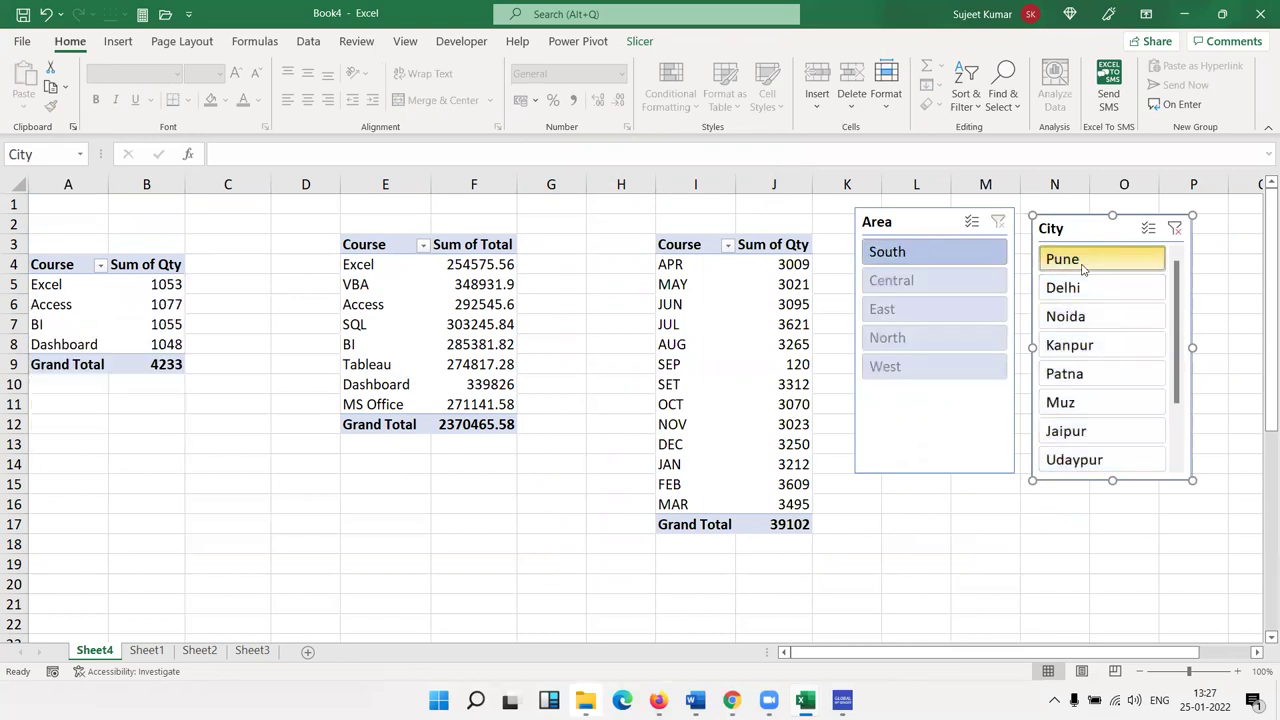
left_click(1066, 290)
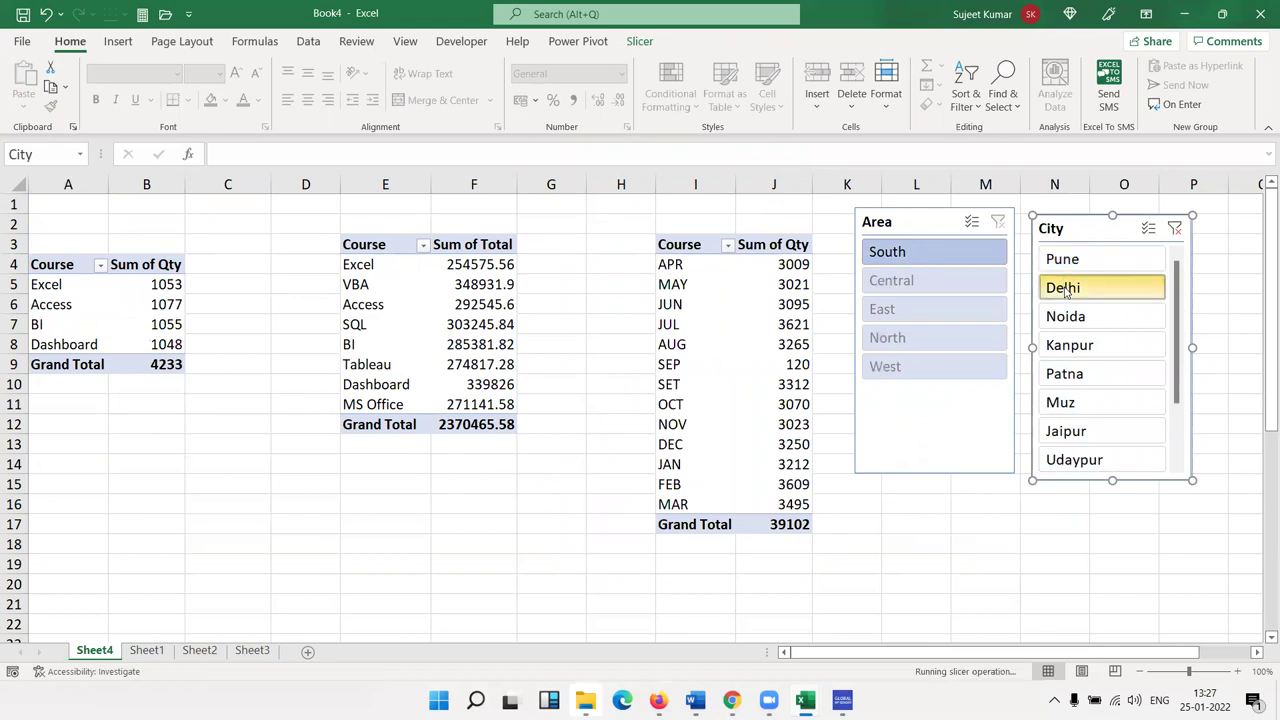
left_click(1075, 324)
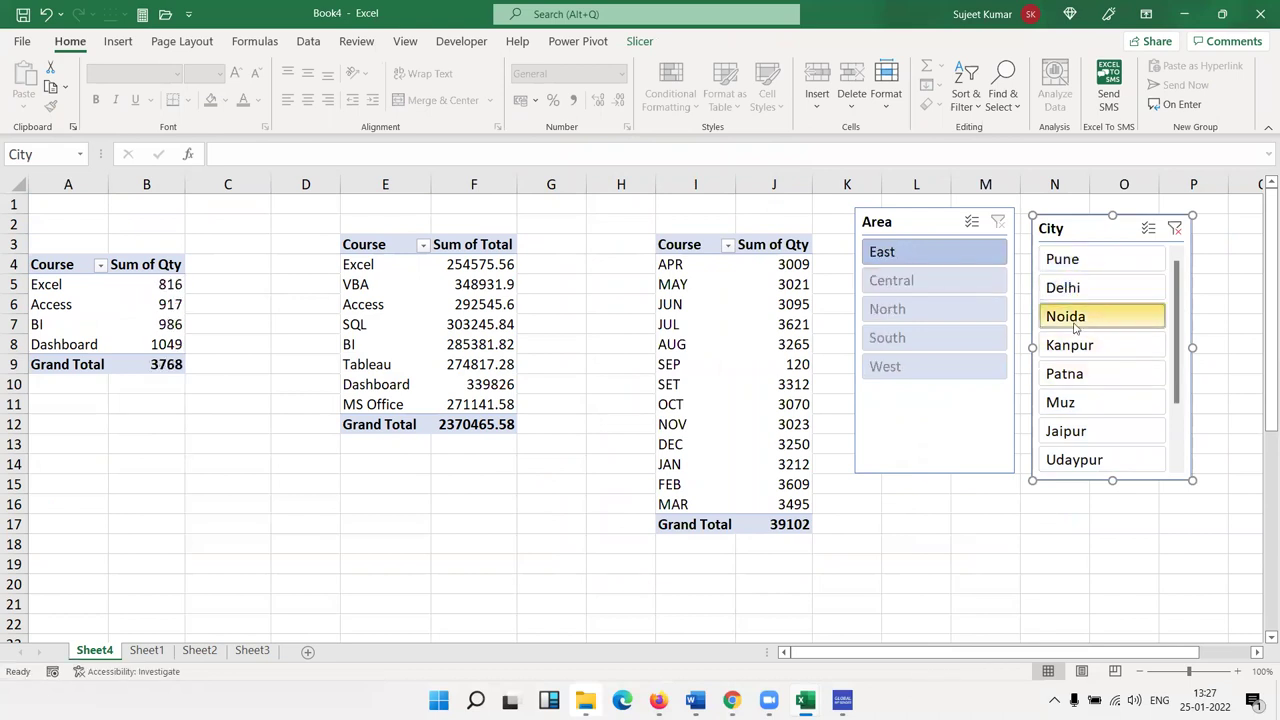
left_click(1141, 348)
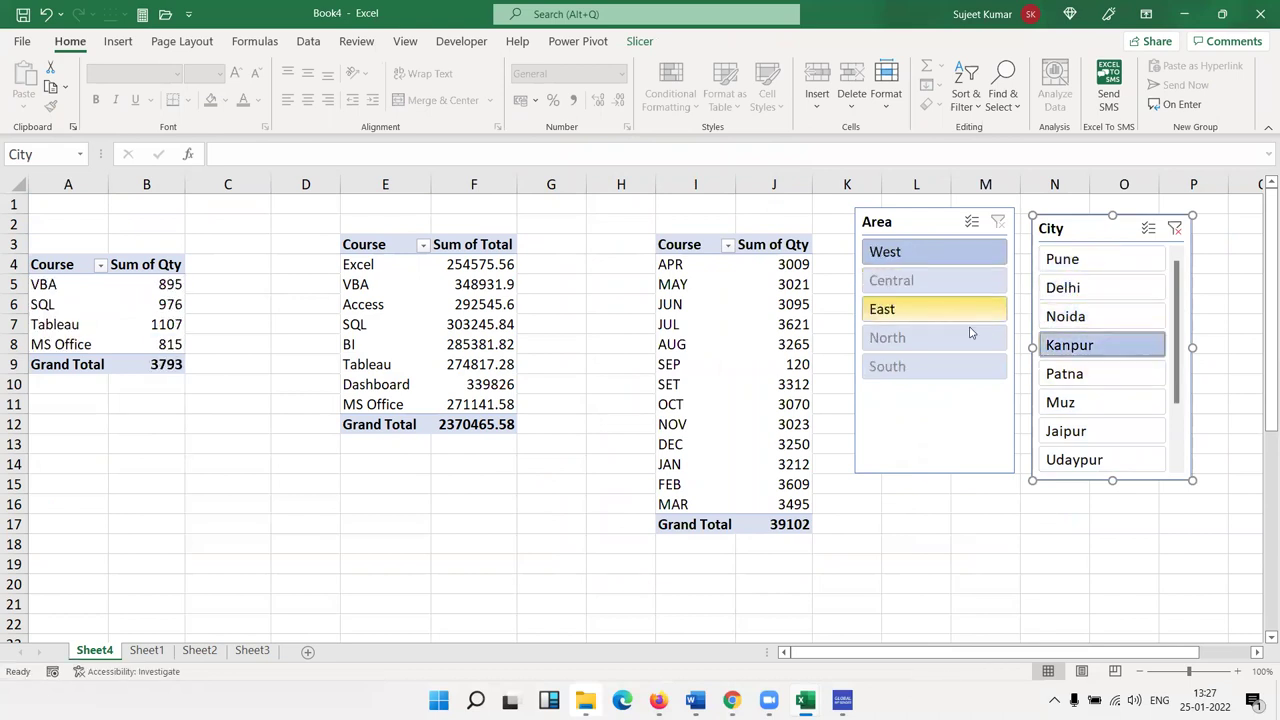
left_click(1132, 370)
left_click(1092, 402)
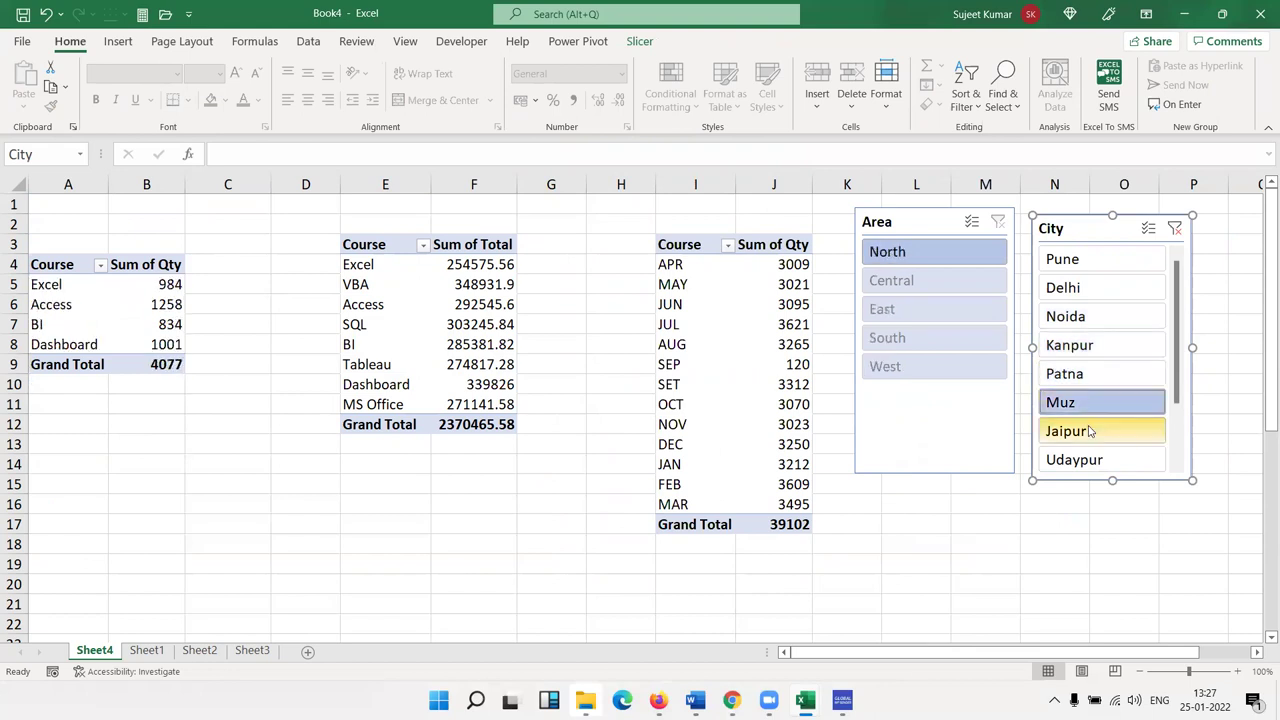
left_click(1090, 431)
left_click(1175, 230)
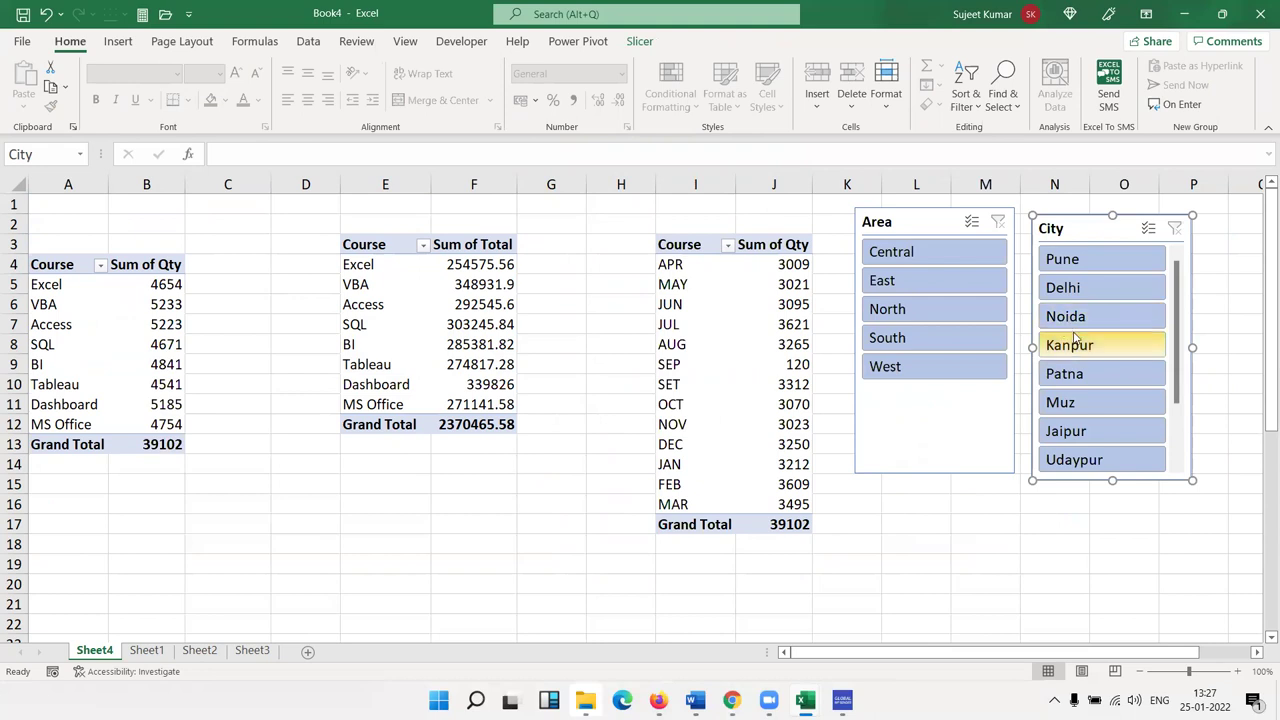
left_click(931, 262)
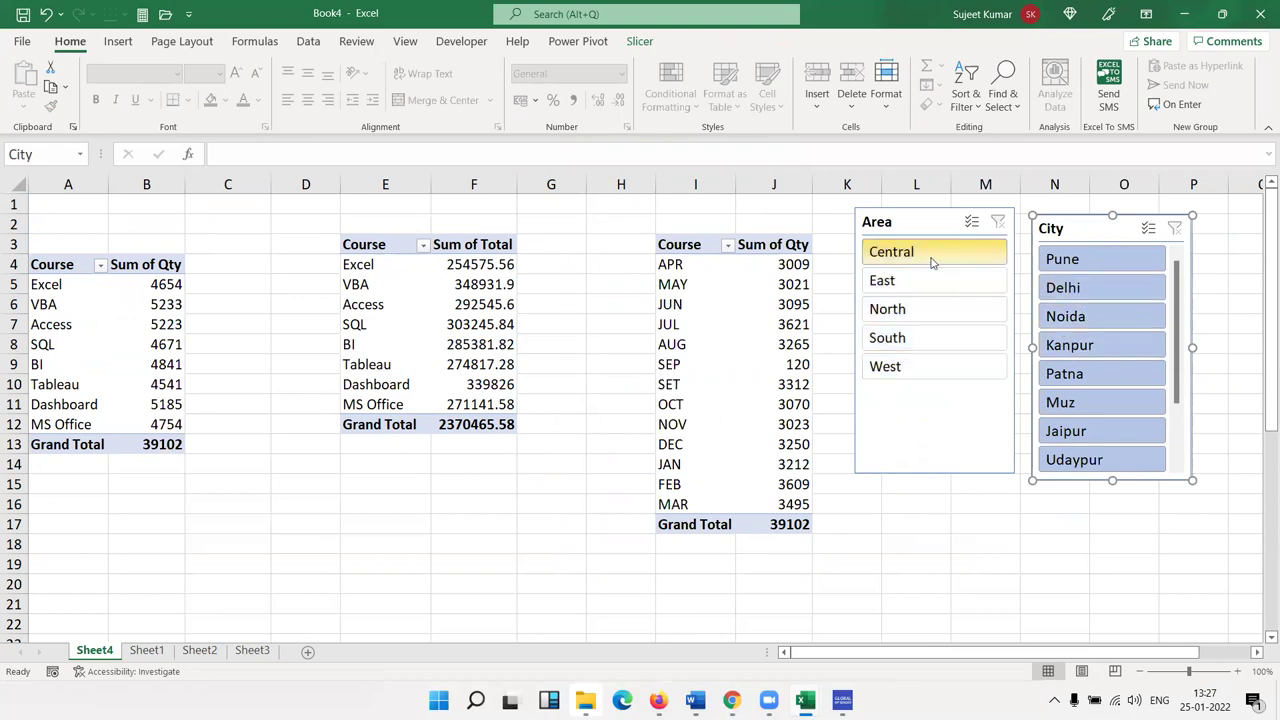
left_click_drag(930, 266, 922, 310)
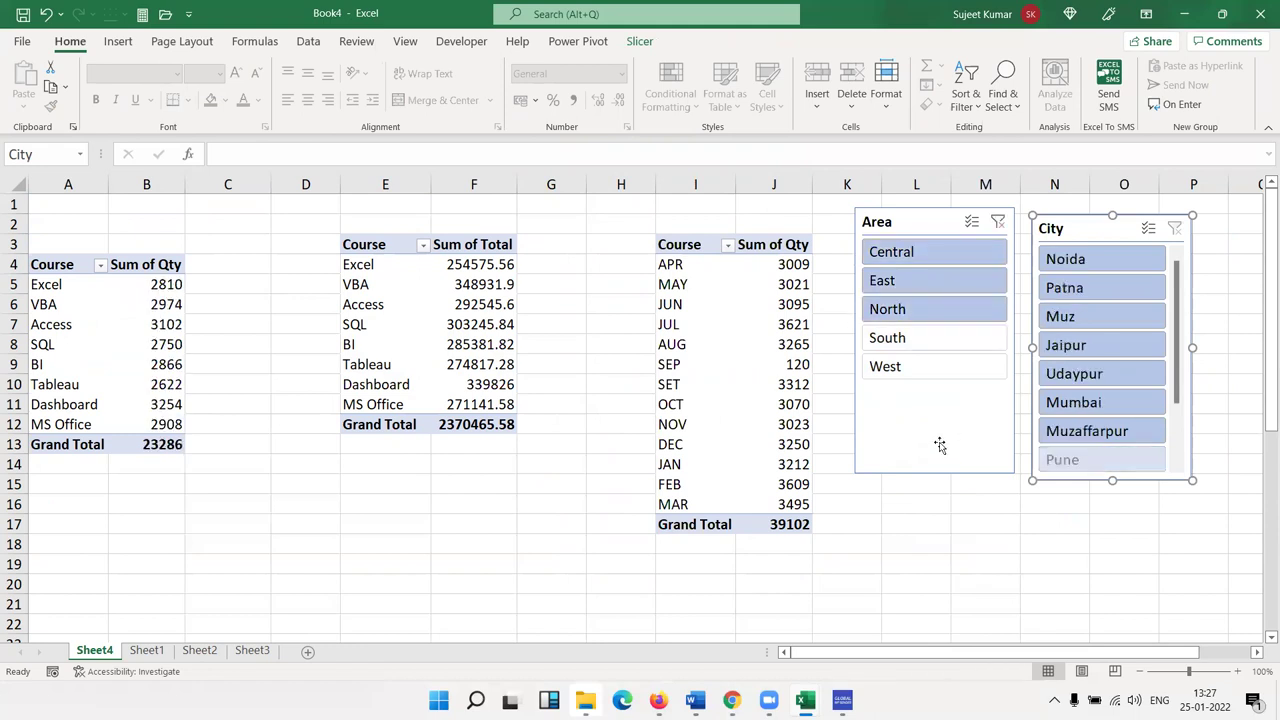
scroll(1047, 392, "down", 3)
scroll(1047, 392, "up", 3)
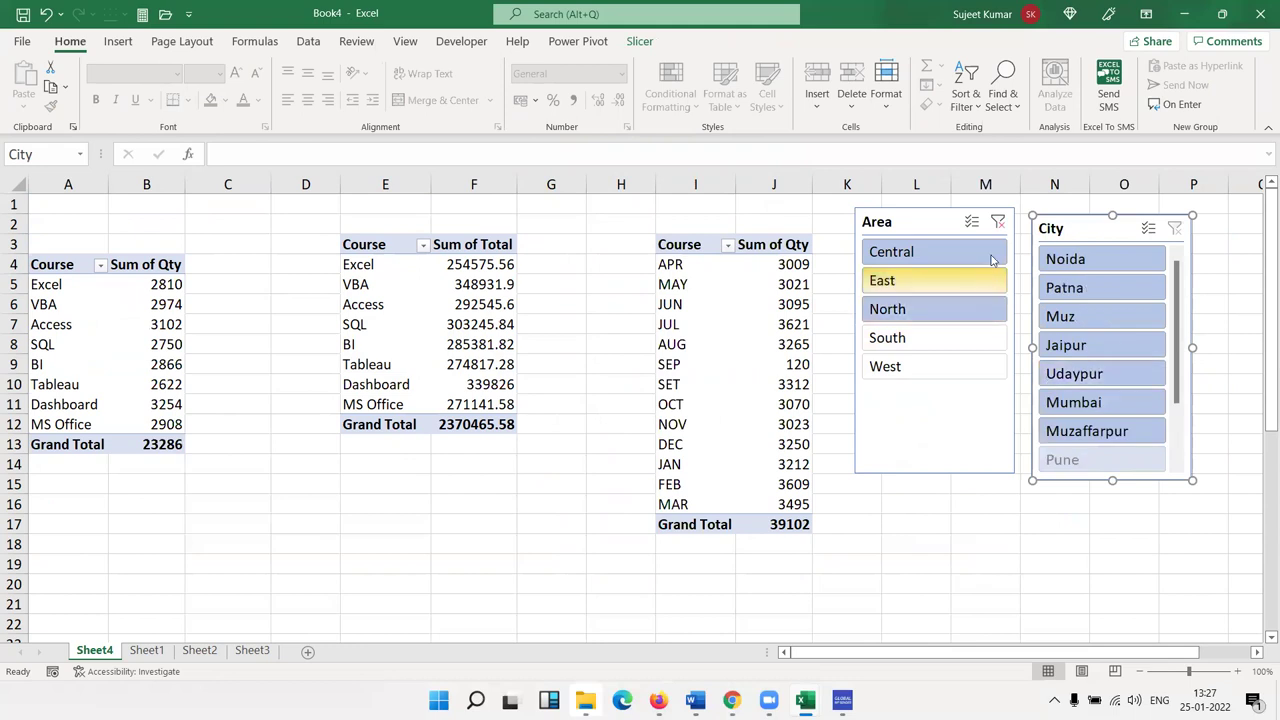
left_click(997, 221)
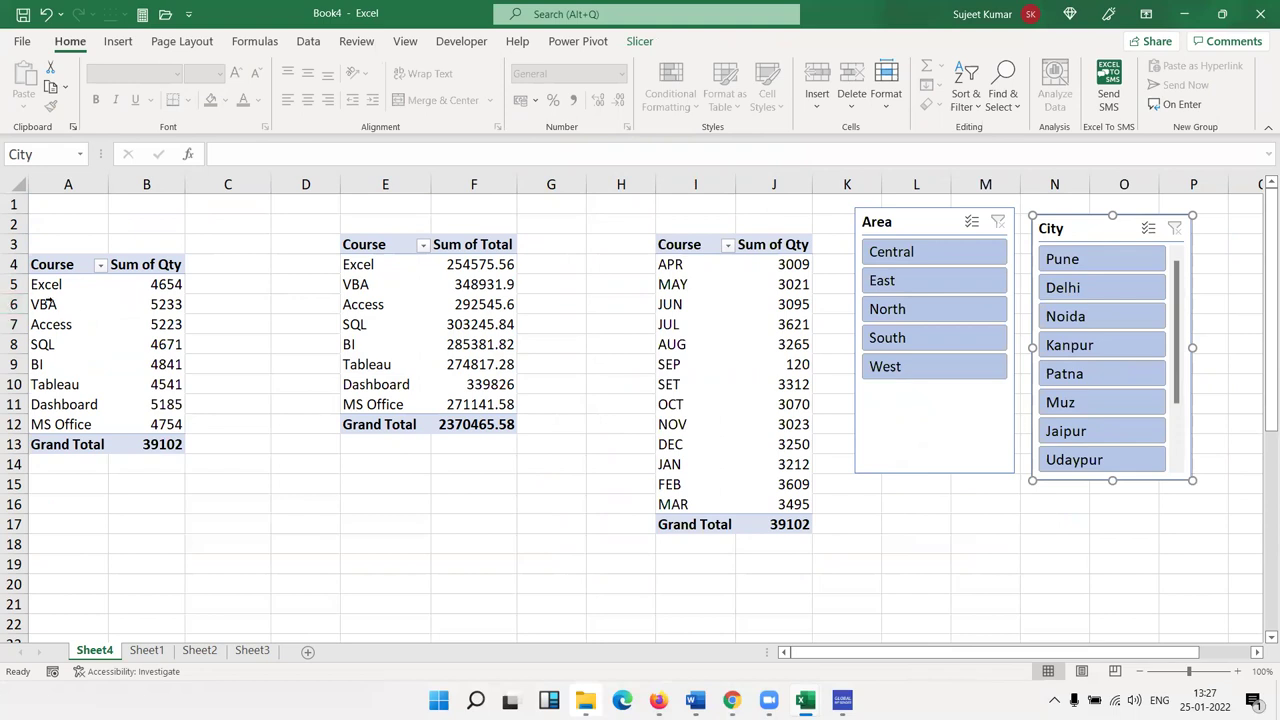
left_click(150, 306)
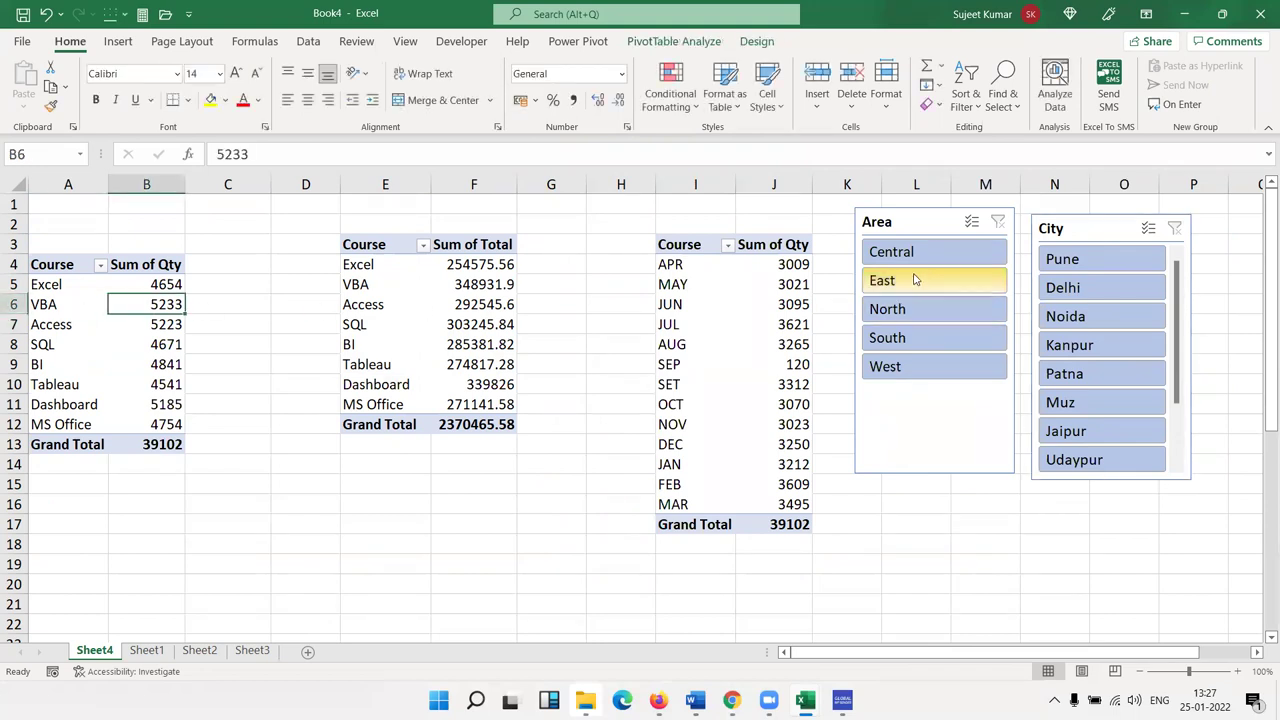
left_click(915, 280)
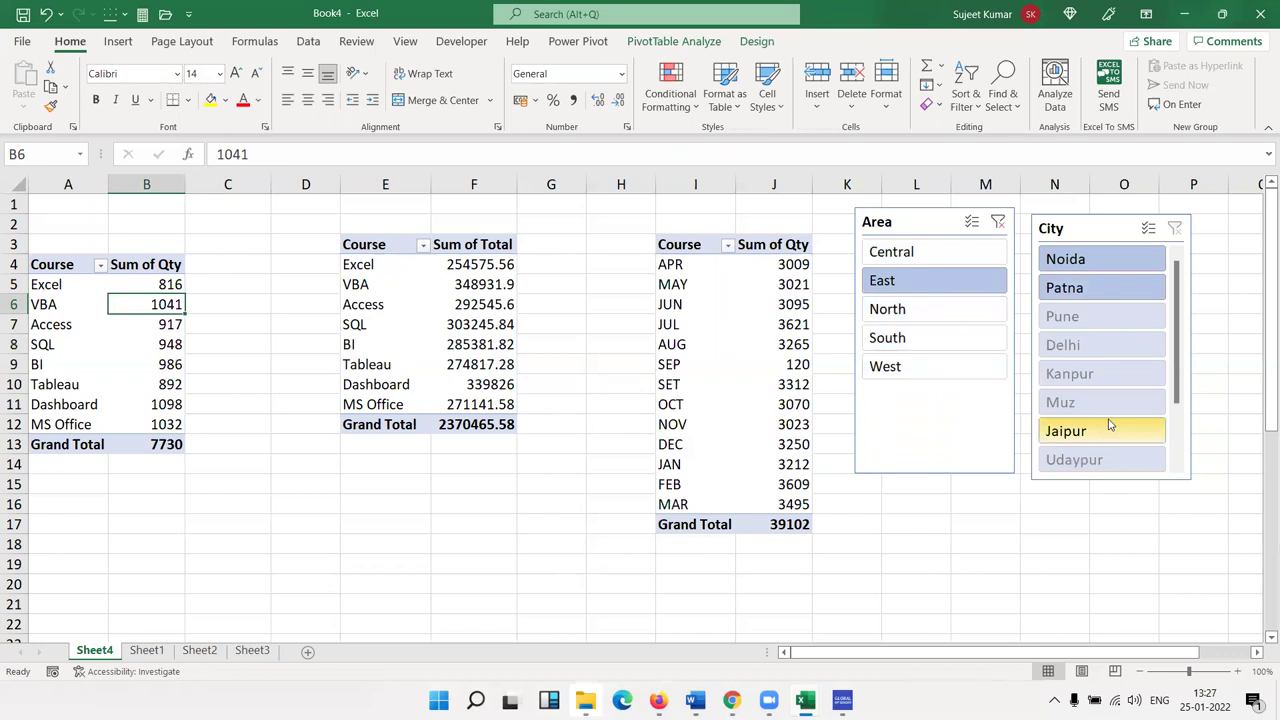
left_click(998, 222)
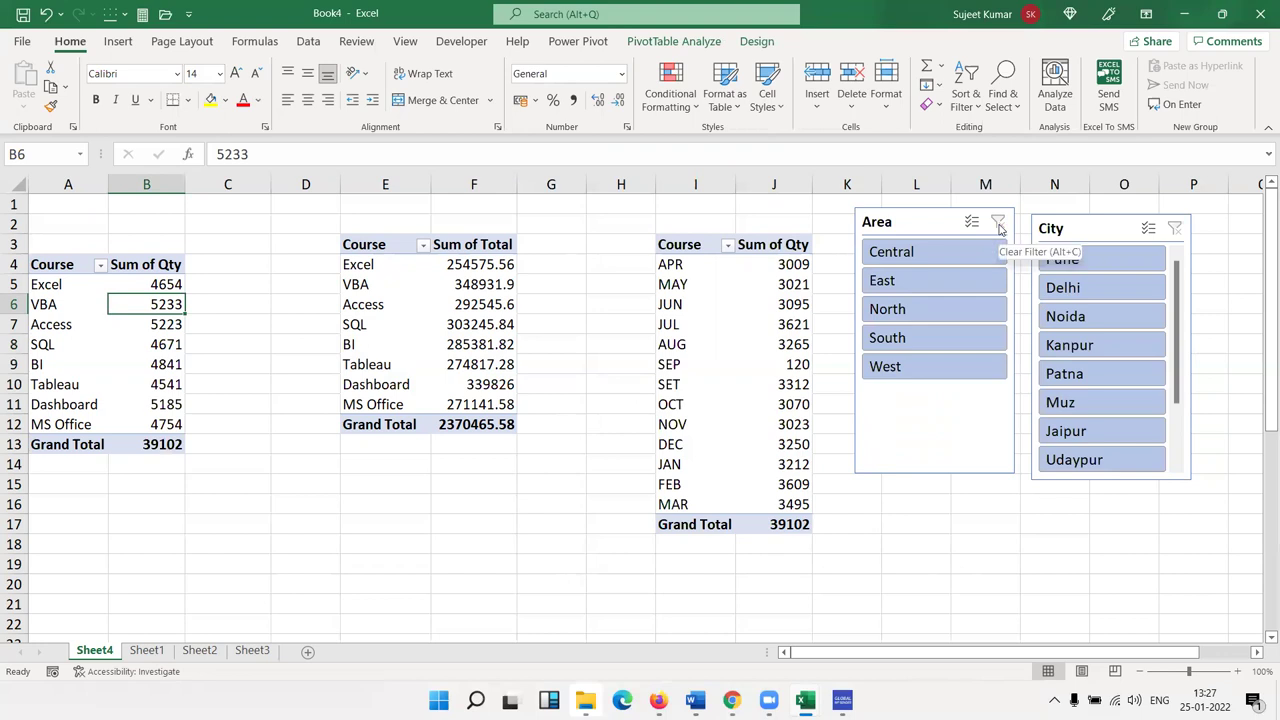
left_click(918, 256)
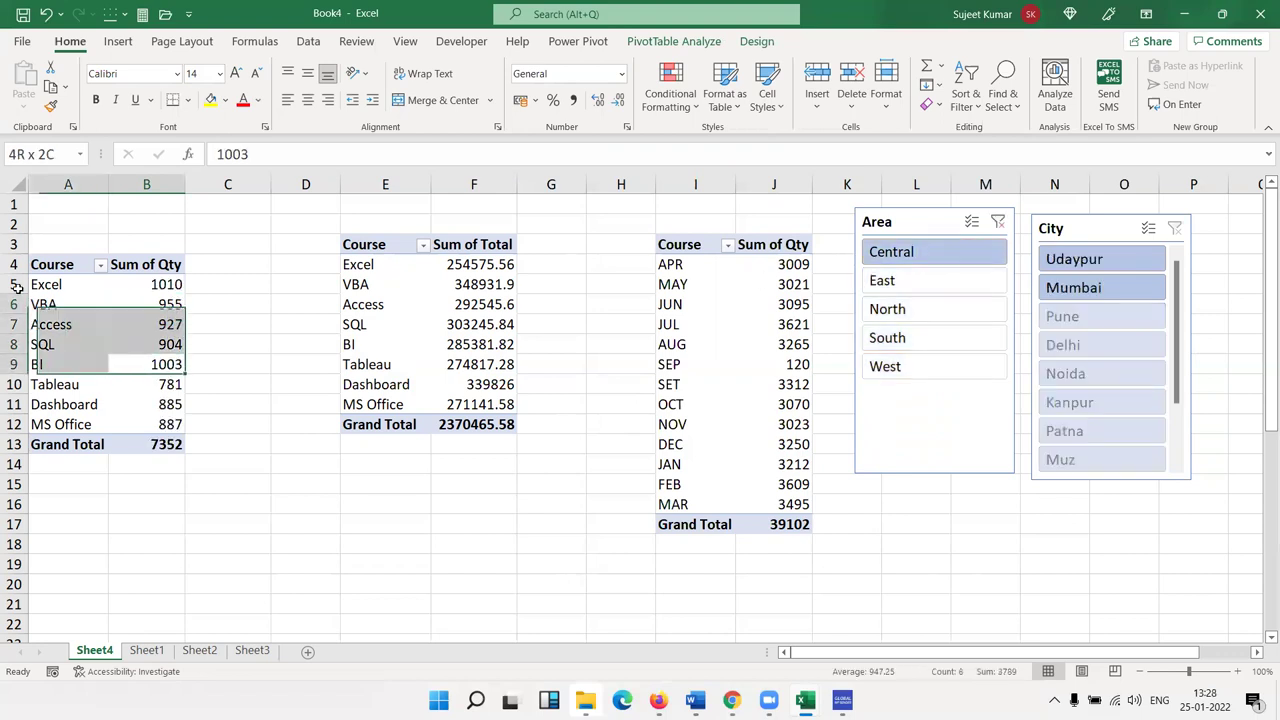
left_click_drag(179, 362, 20, 286)
left_click_drag(444, 324, 734, 387)
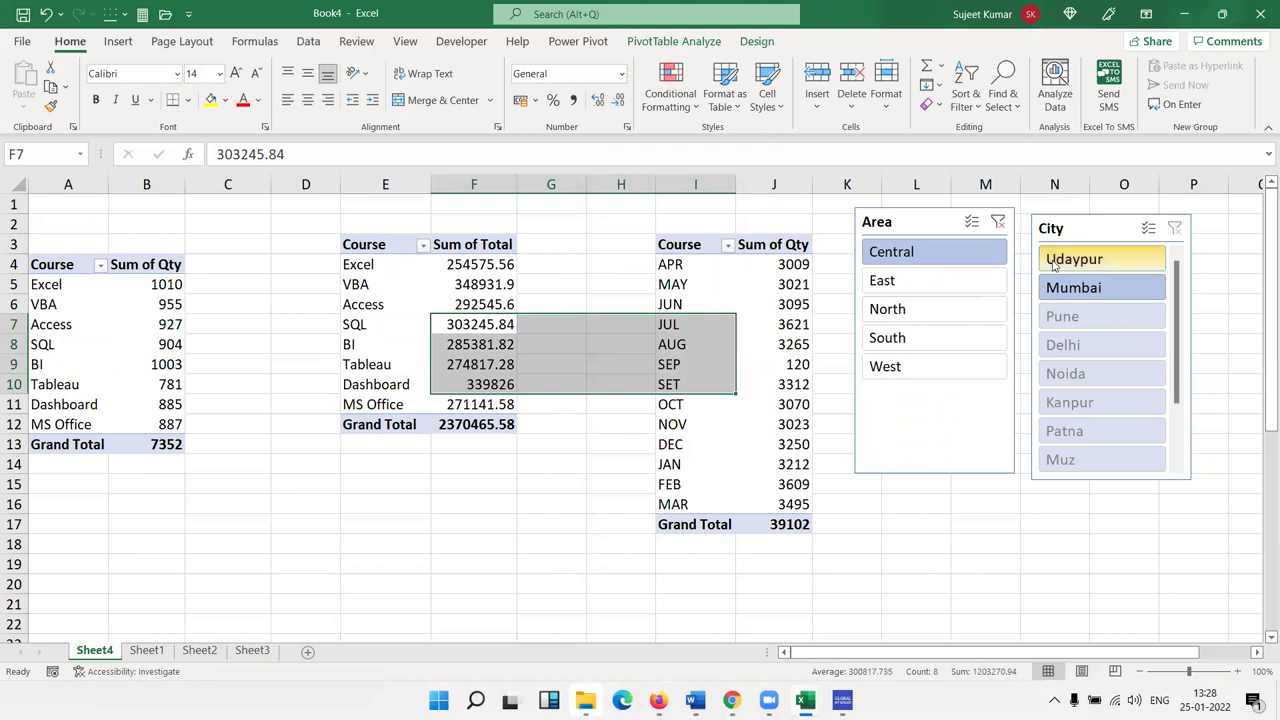
left_click(999, 223)
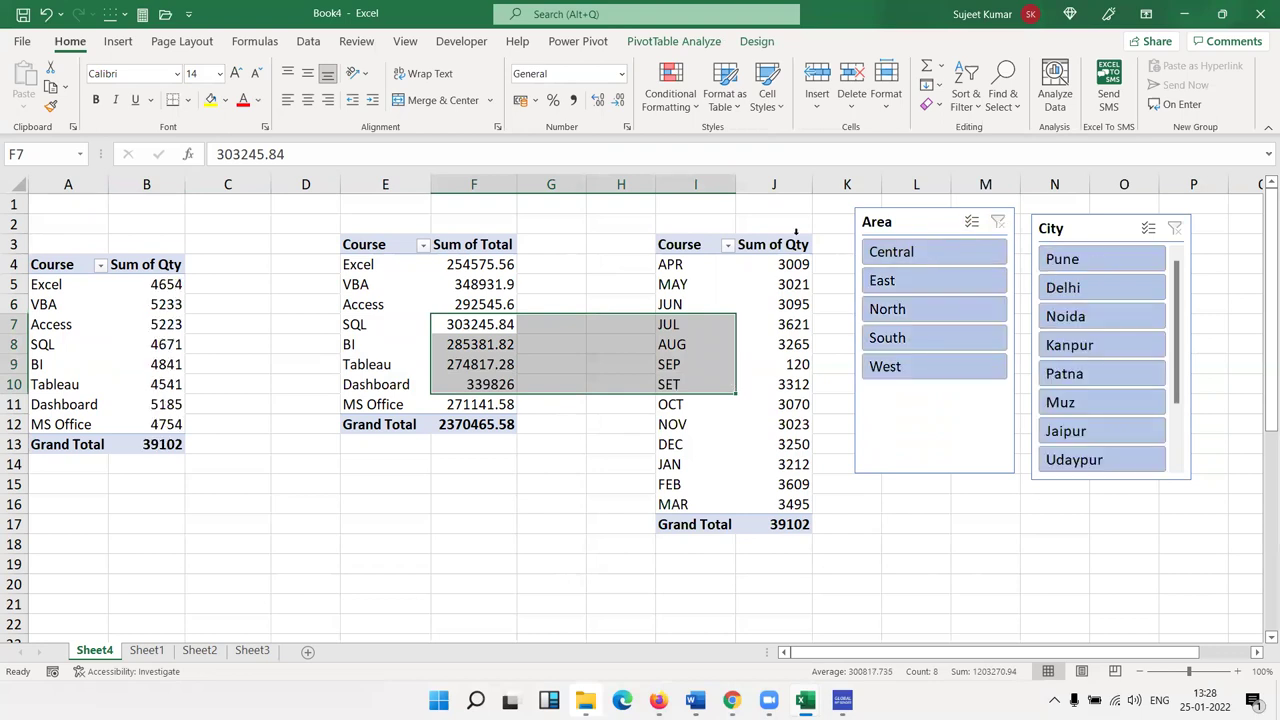
left_click(452, 289)
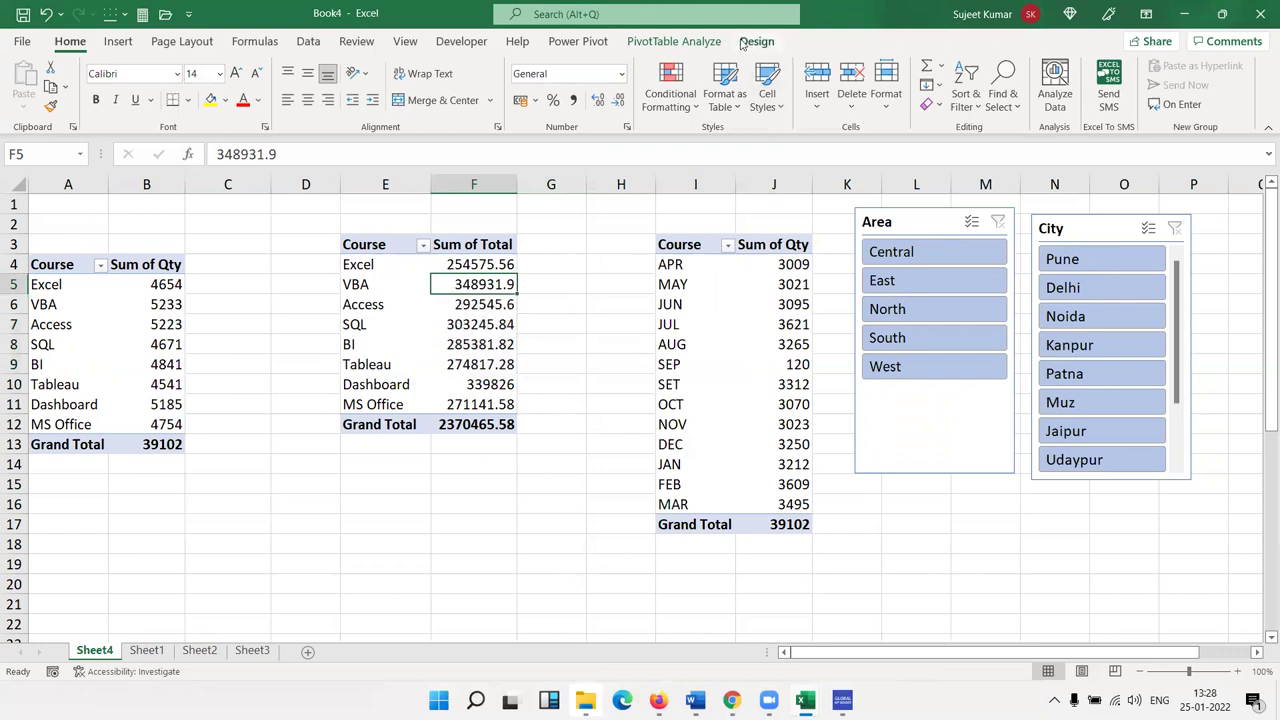
Connect the City slicer to the first pivot table via Filter Connections
left_click(690, 43)
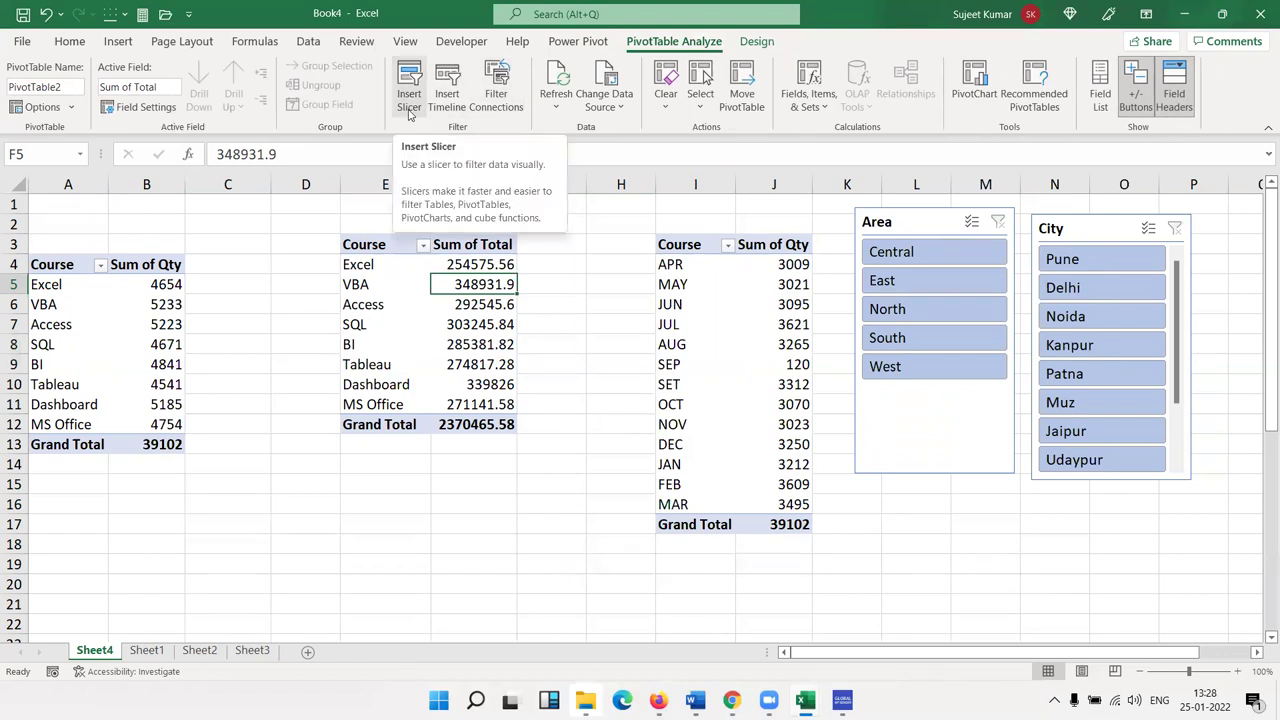
left_click(497, 100)
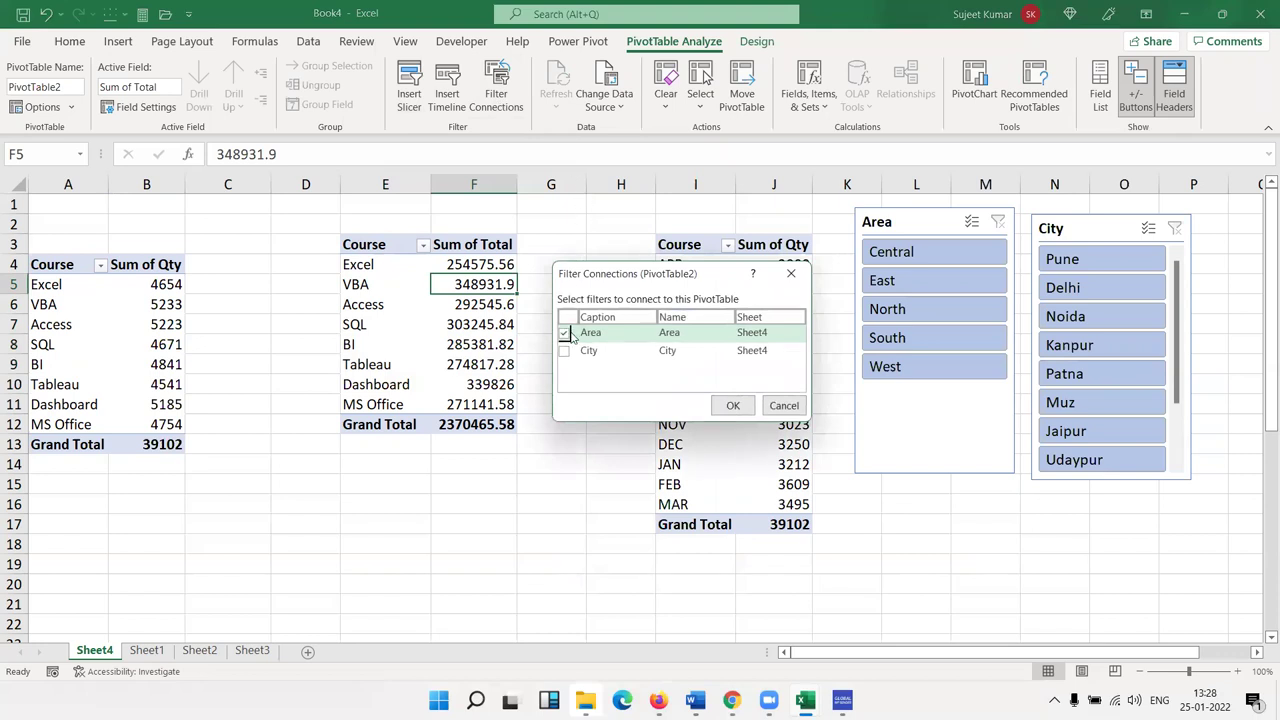
left_click(564, 351)
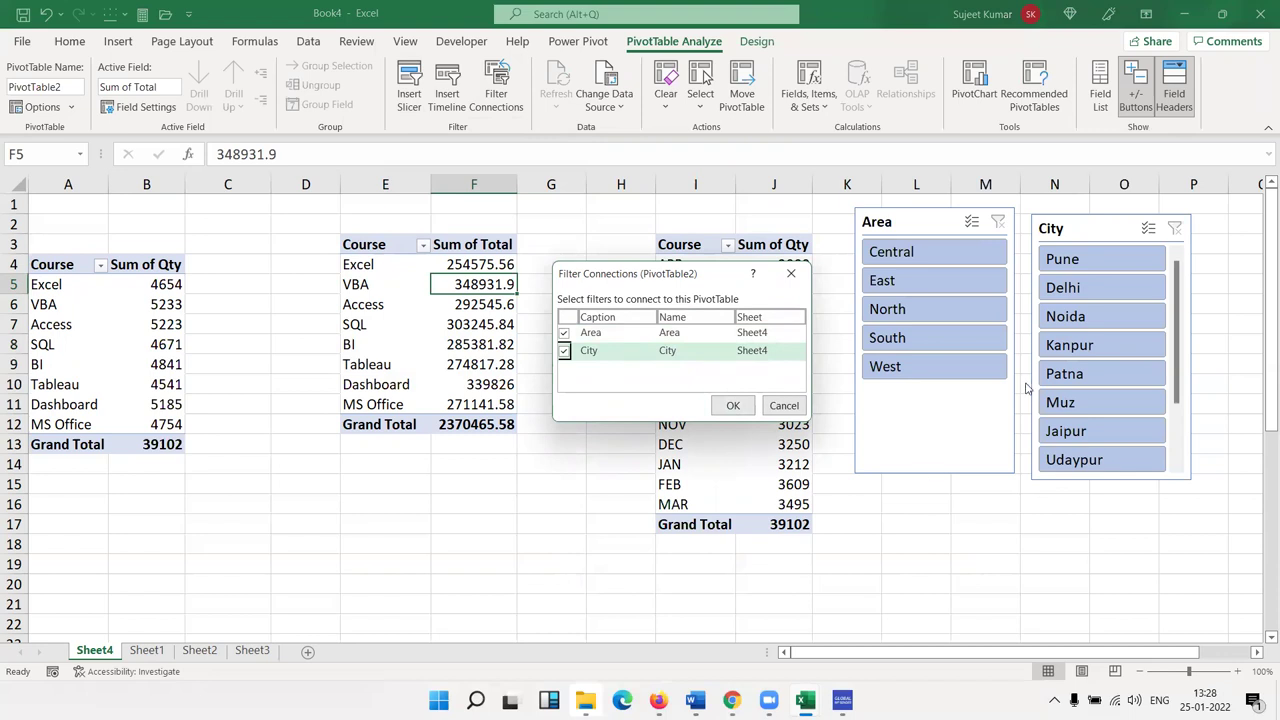
left_click(733, 405)
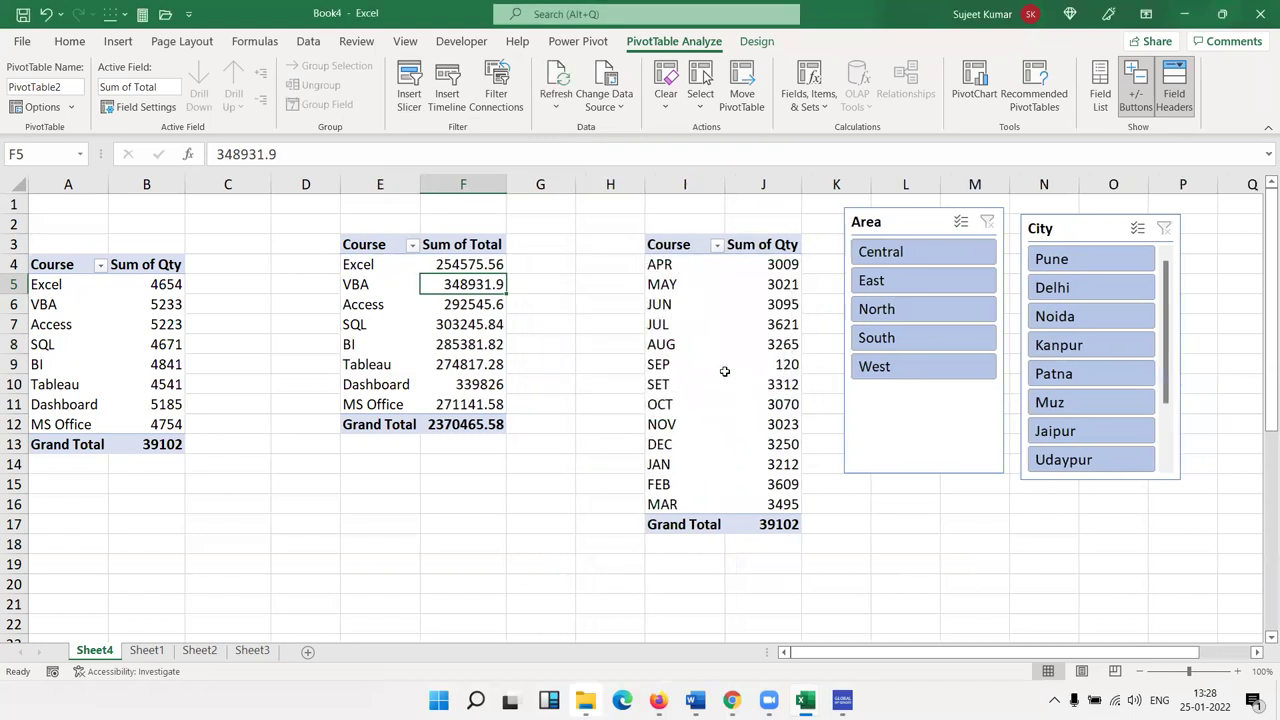
Connect both the Area and City slicers to the month pivot table
left_click(718, 368)
left_click(496, 85)
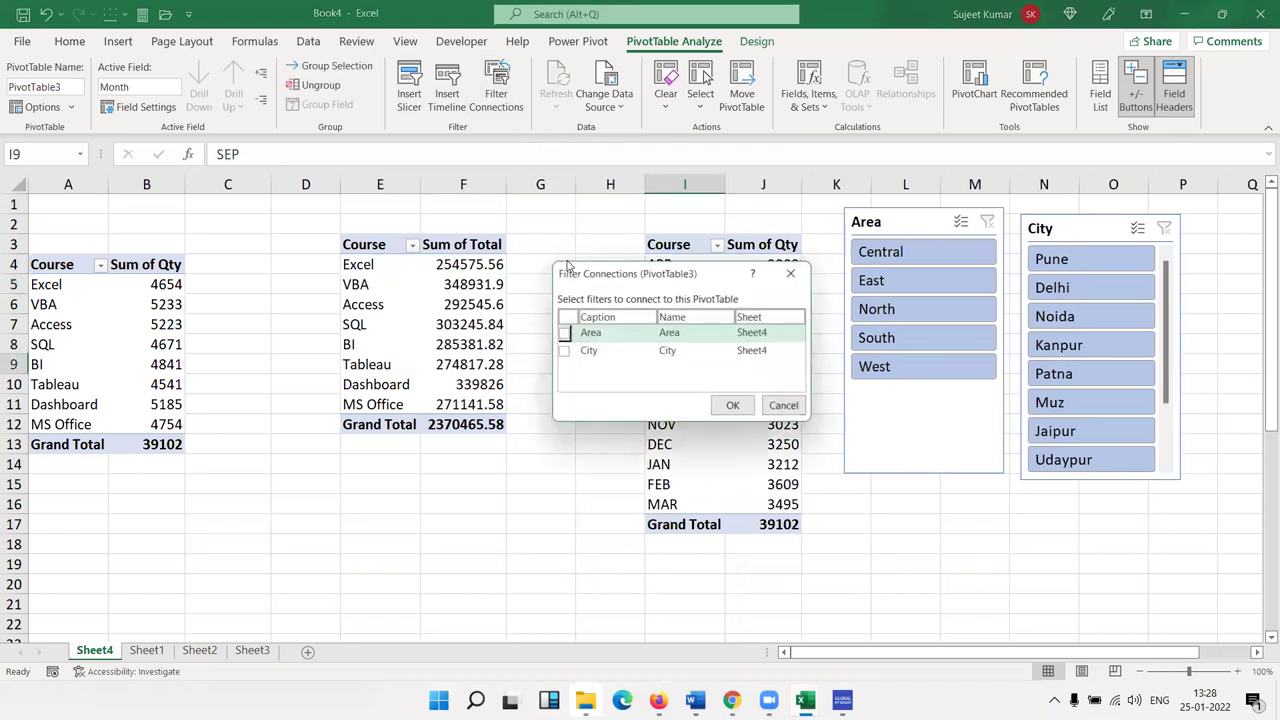
left_click(564, 333)
left_click(564, 350)
left_click(732, 405)
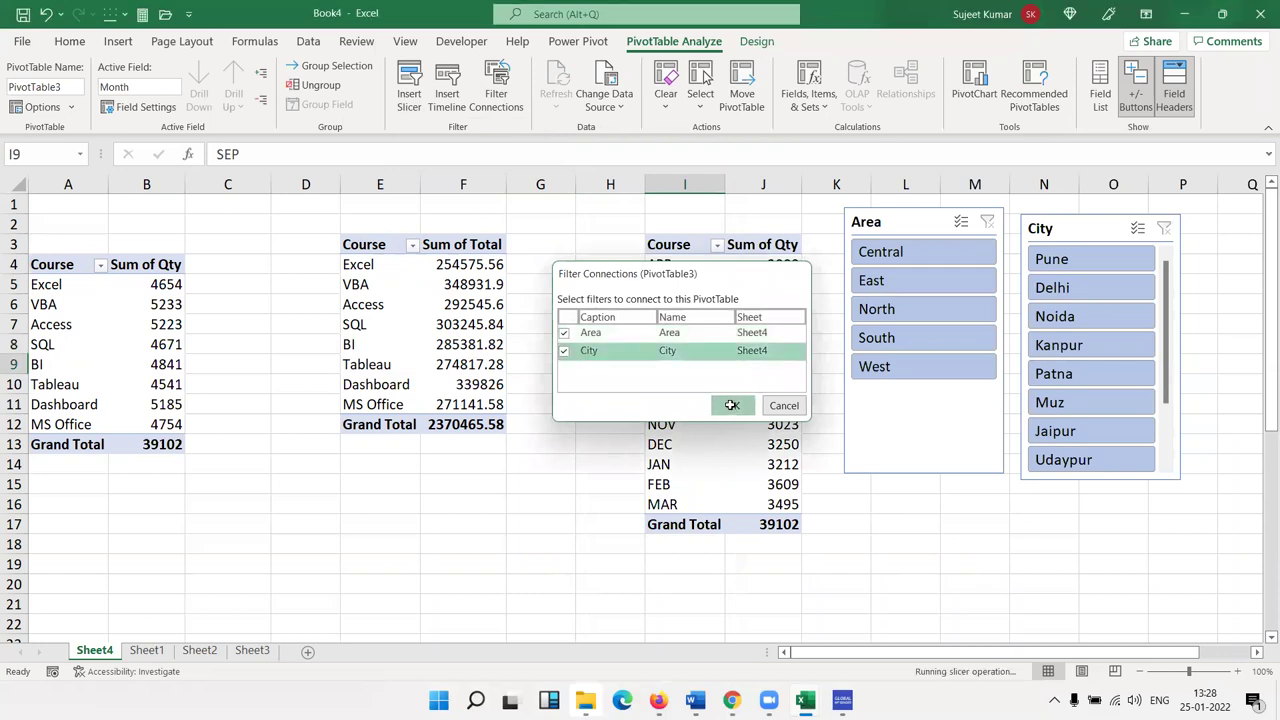
Test filtering by Central and Noida, then clear both slicers back to full totals
left_click(895, 258)
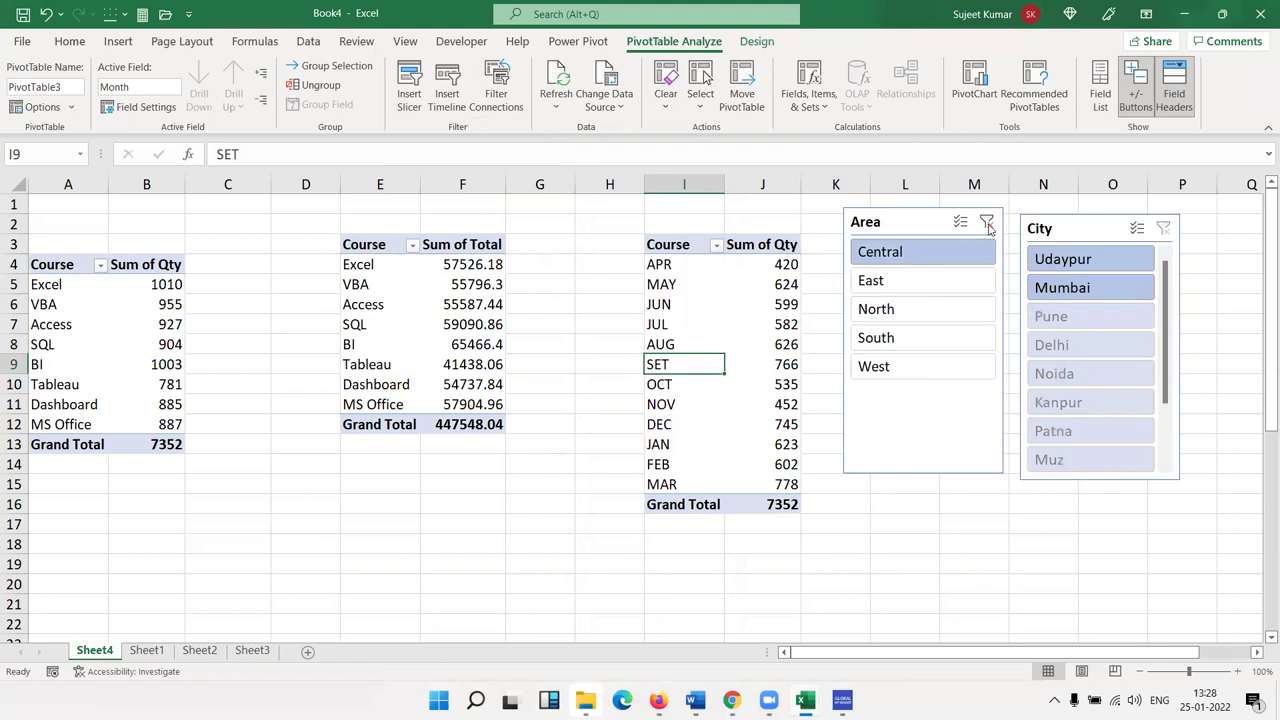
left_click(986, 221)
left_click(1073, 325)
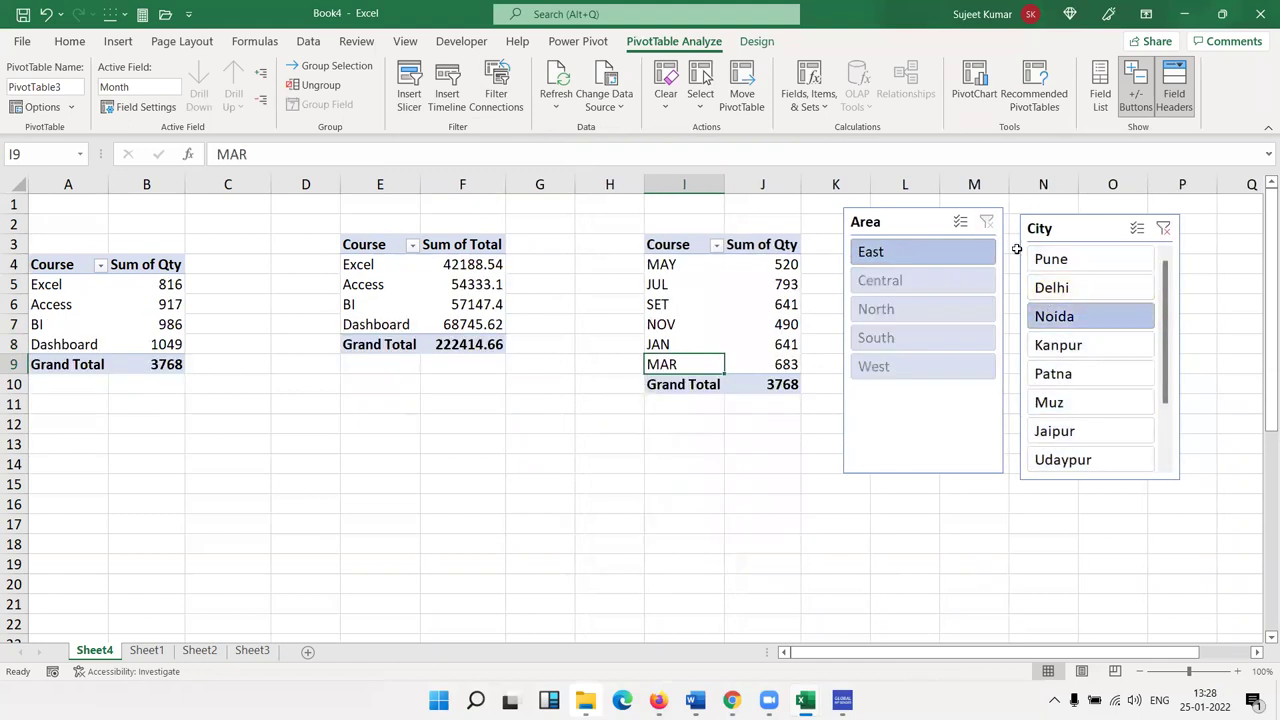
left_click(988, 230)
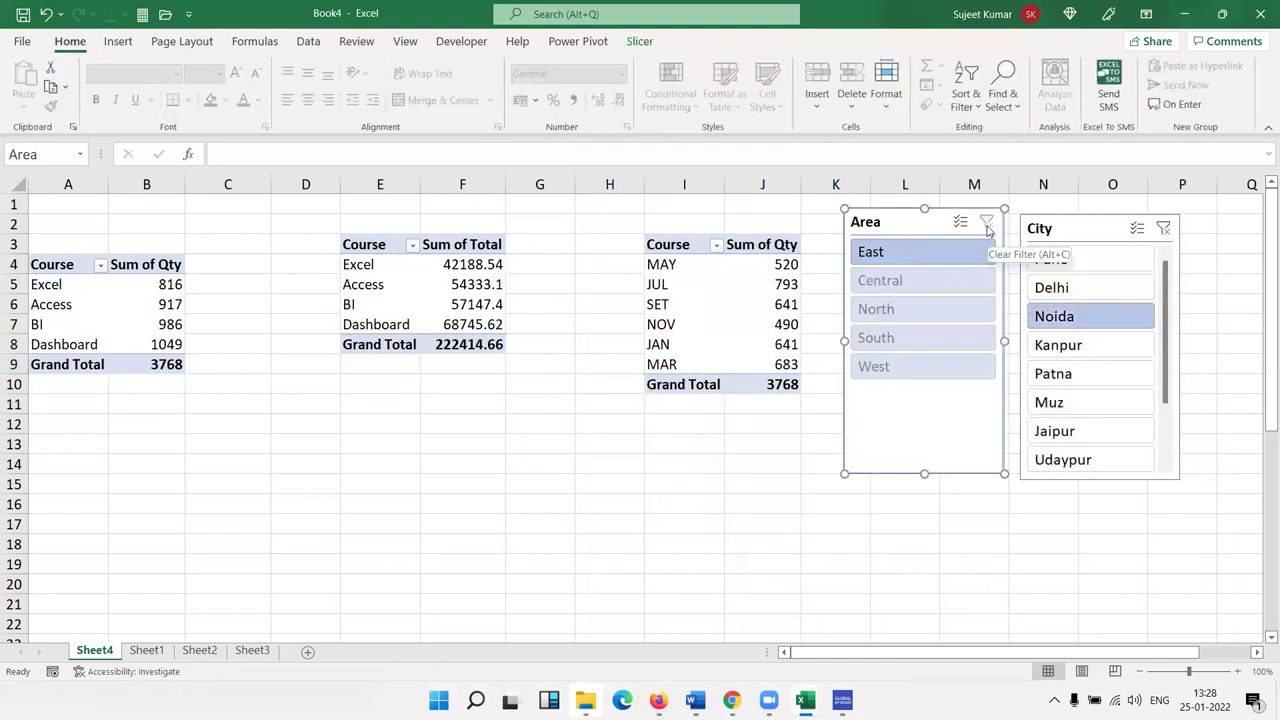
left_click(1163, 229)
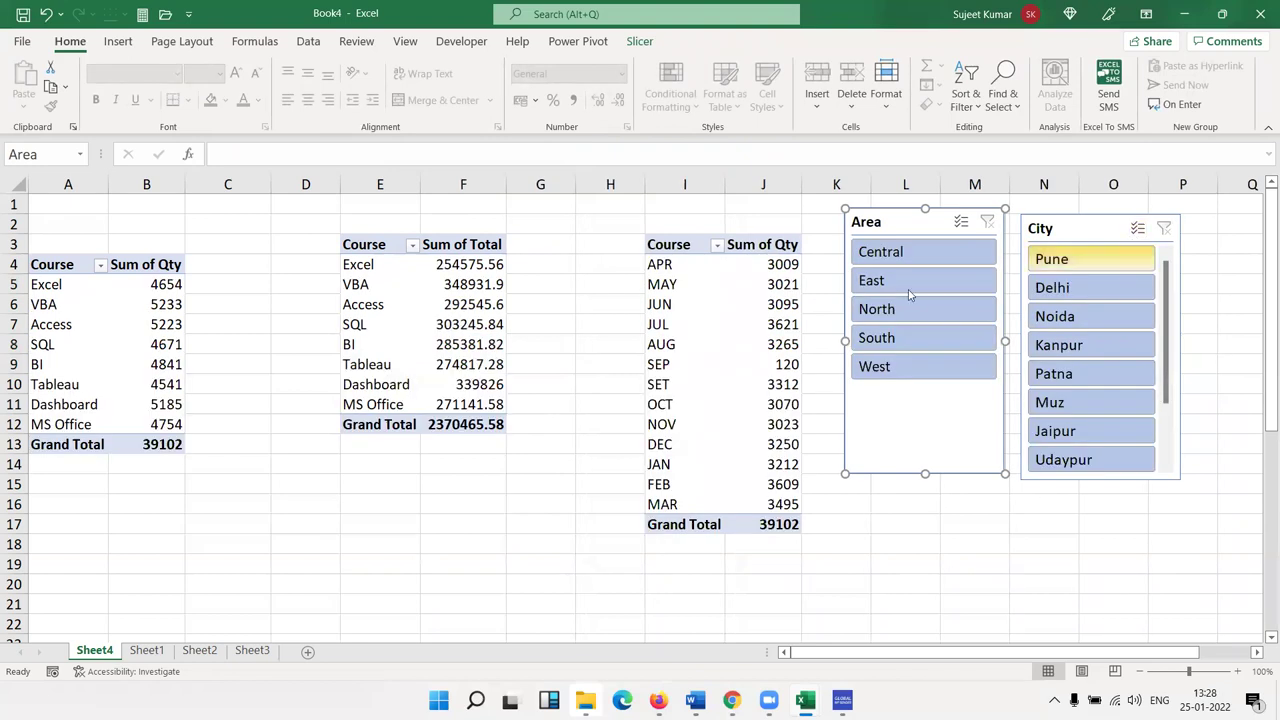
left_click(757, 319)
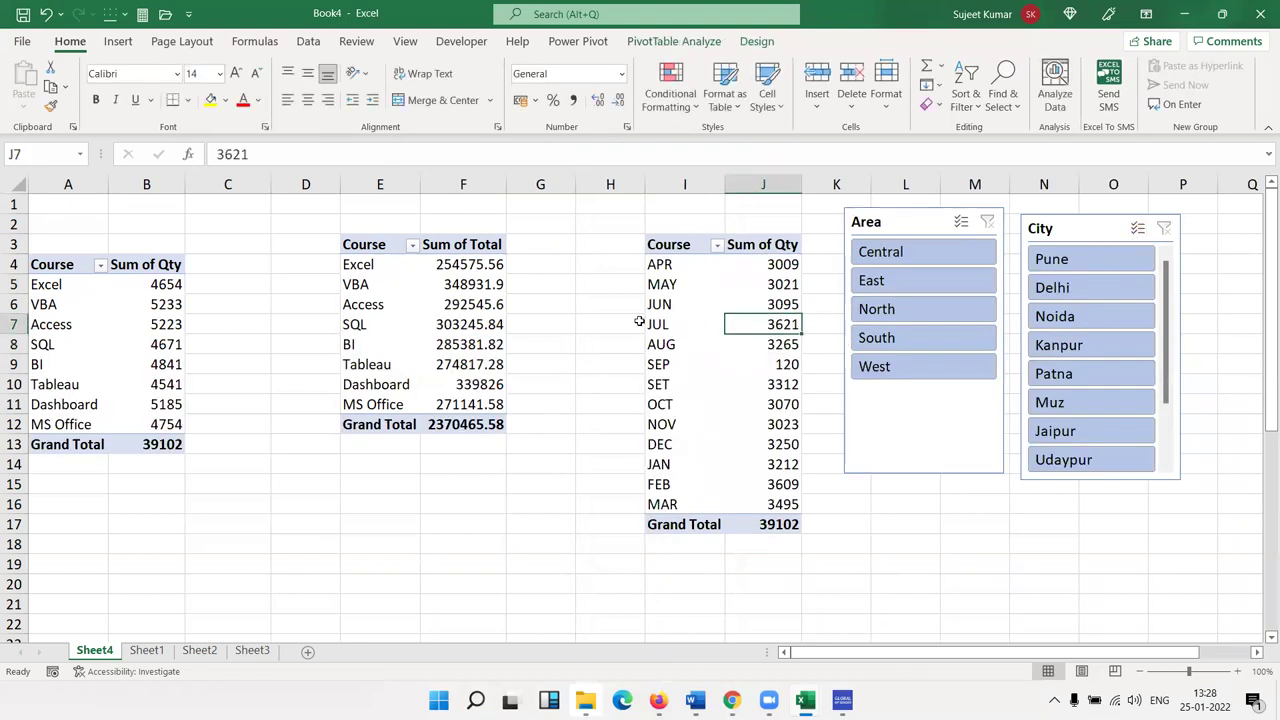
left_click(170, 306)
Insert a clustered column PivotChart of Sum of Qty by course with the dark chart style
left_click(118, 41)
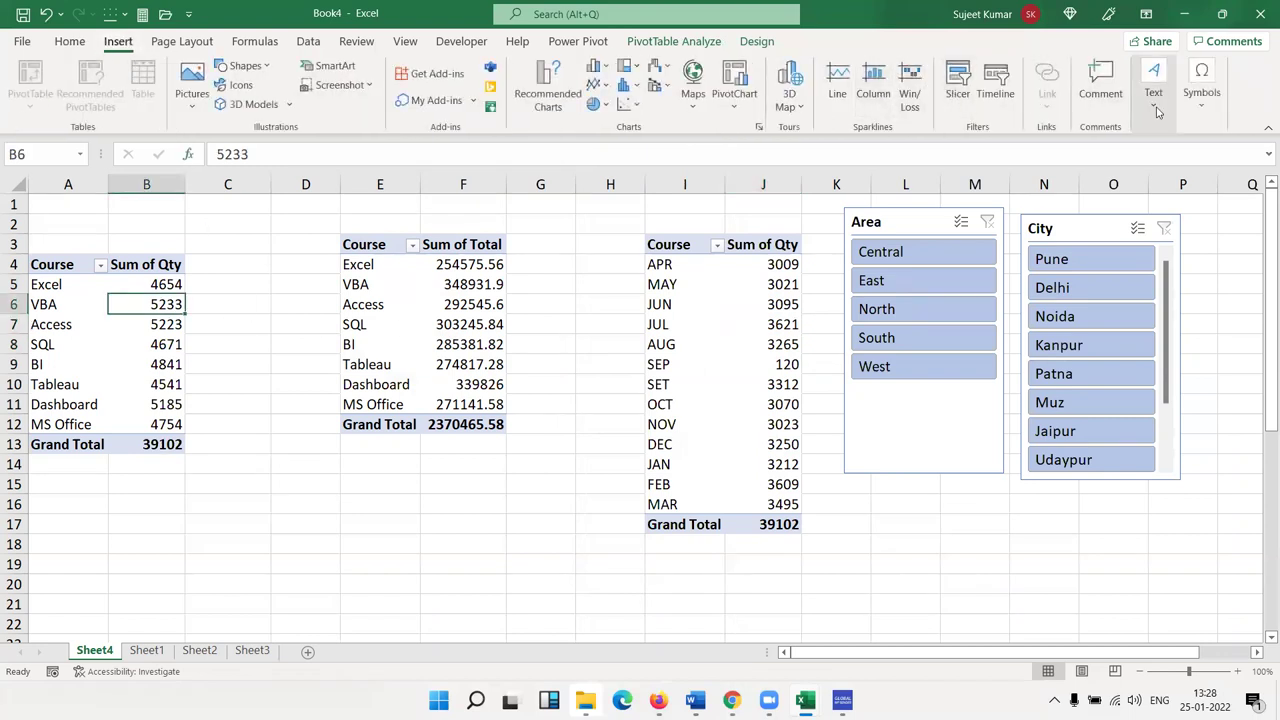
left_click(597, 67)
left_click(607, 122)
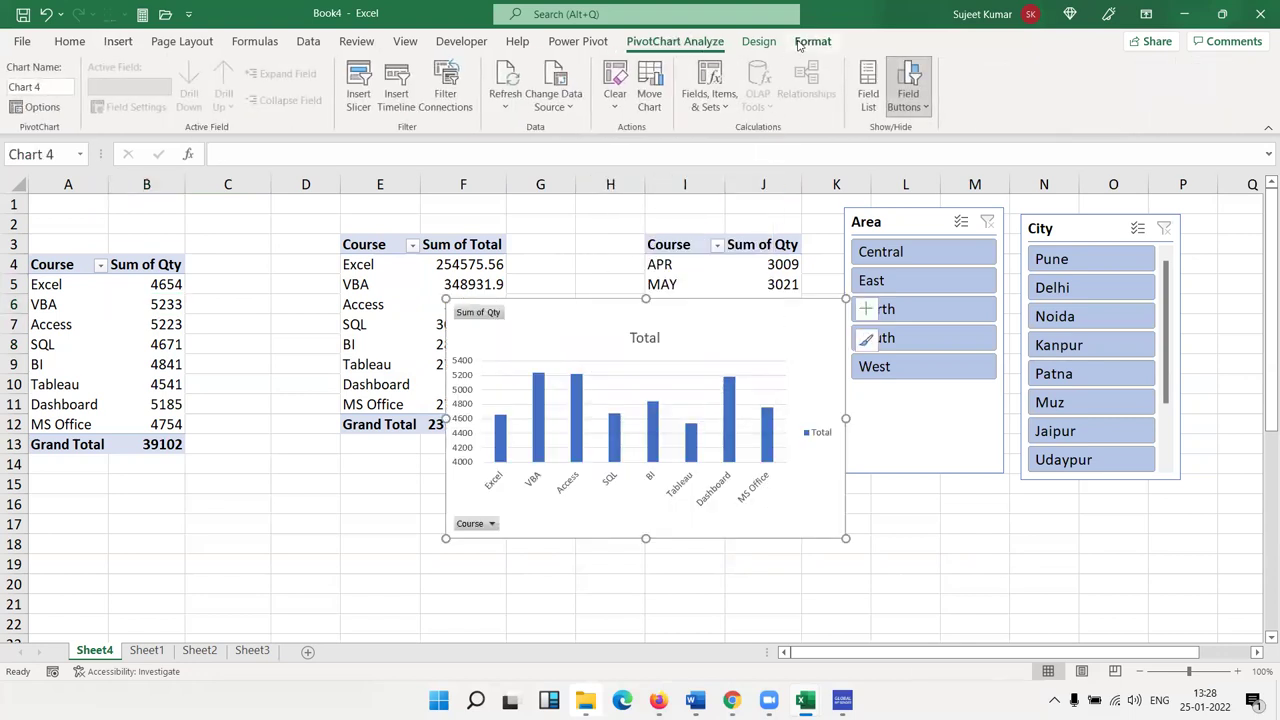
left_click(805, 42)
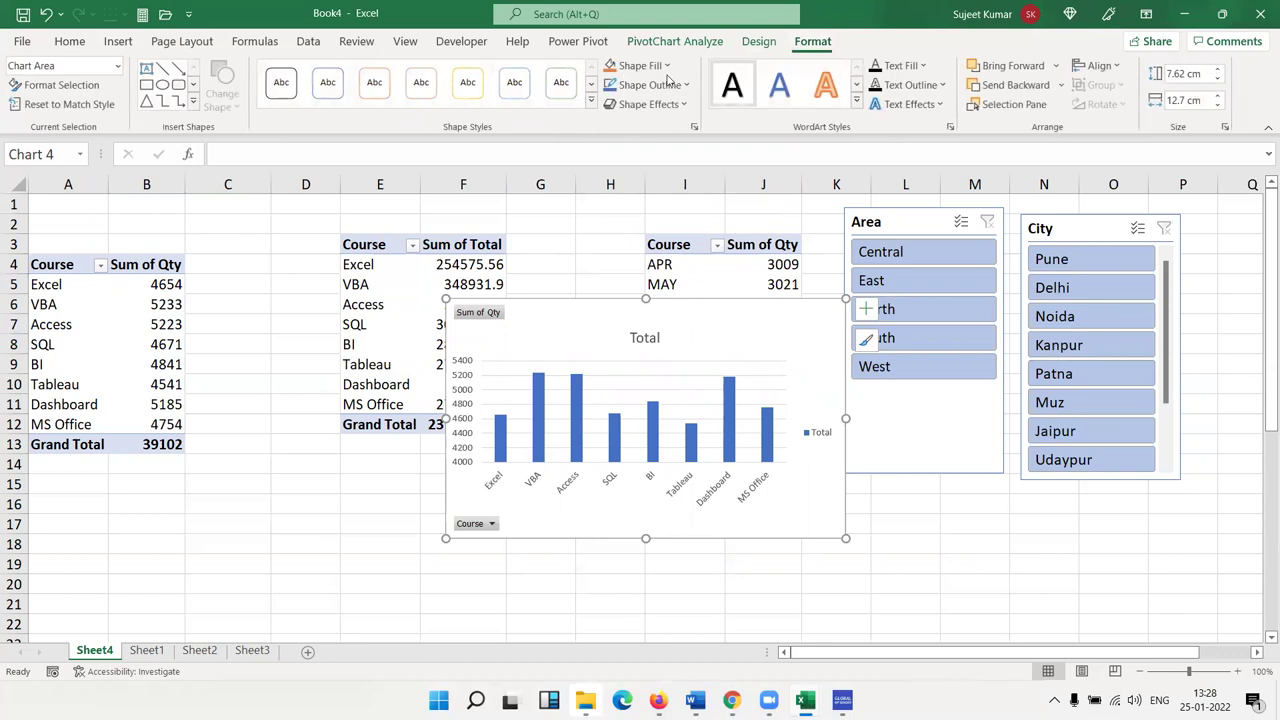
left_click(758, 41)
left_click(746, 98)
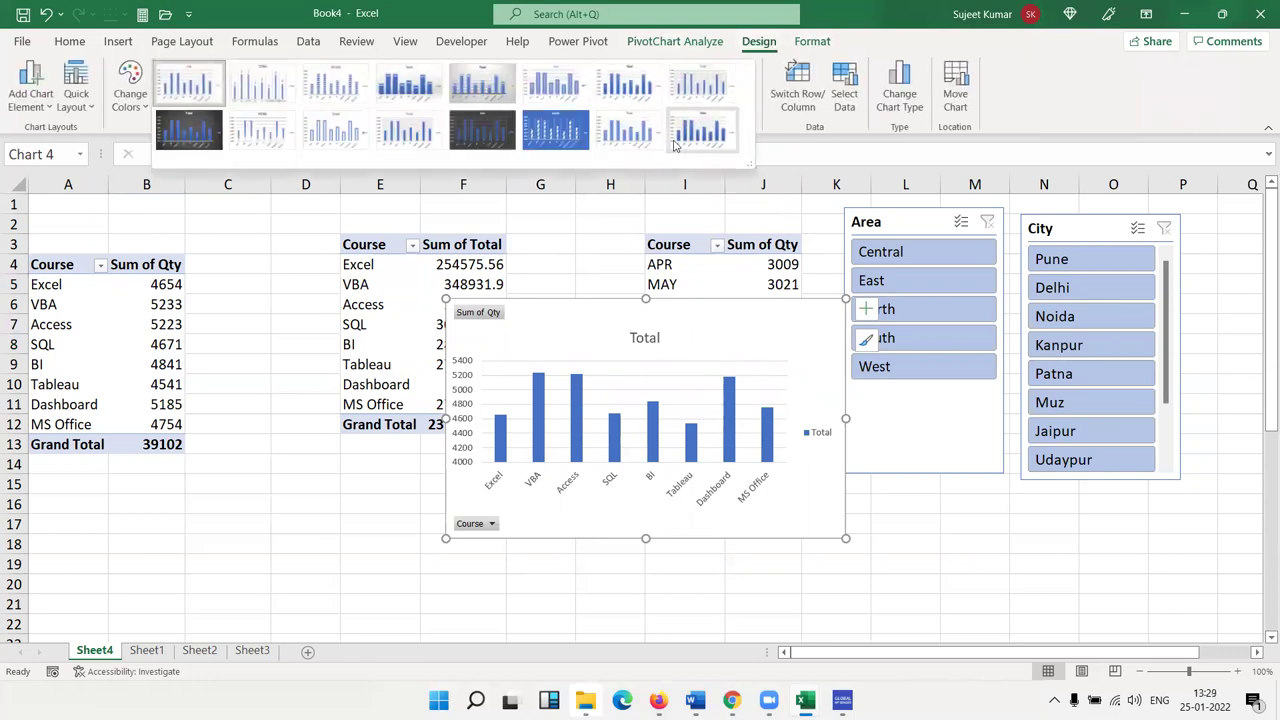
left_click(502, 133)
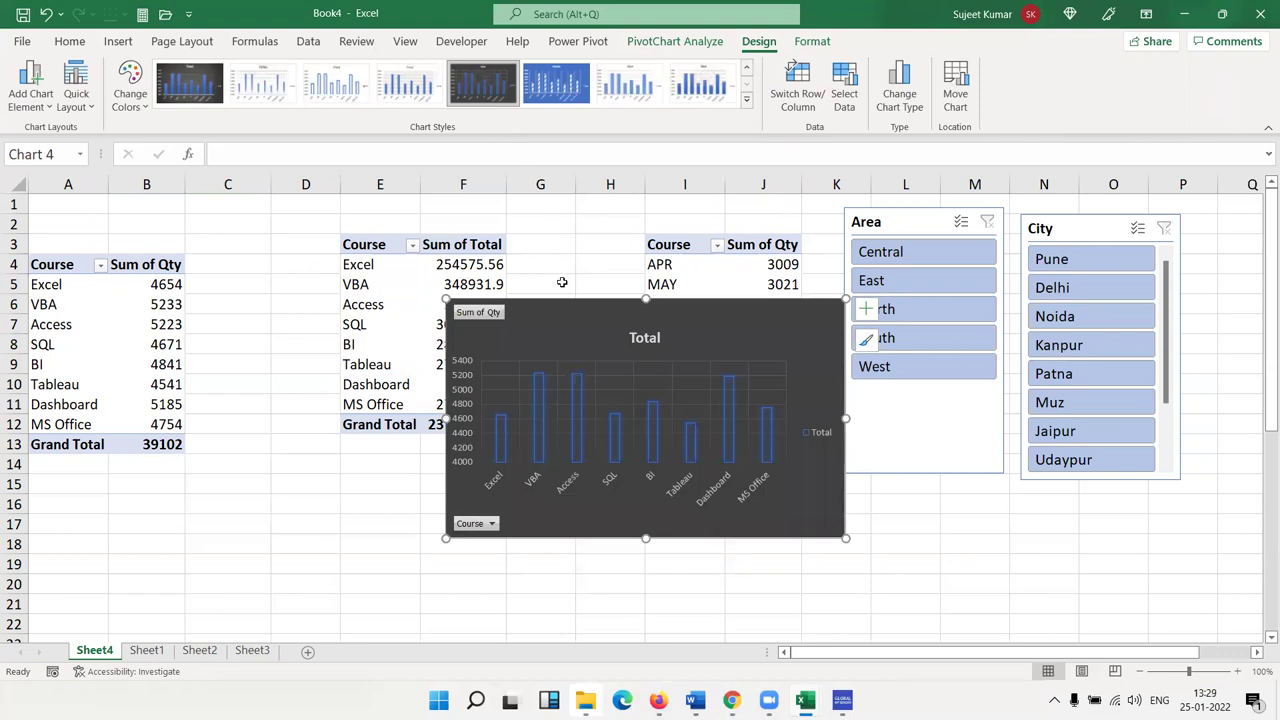
Move the chart onto Sheet2, enlarge it down to row 13, and return to Sheet4
key("Escape")
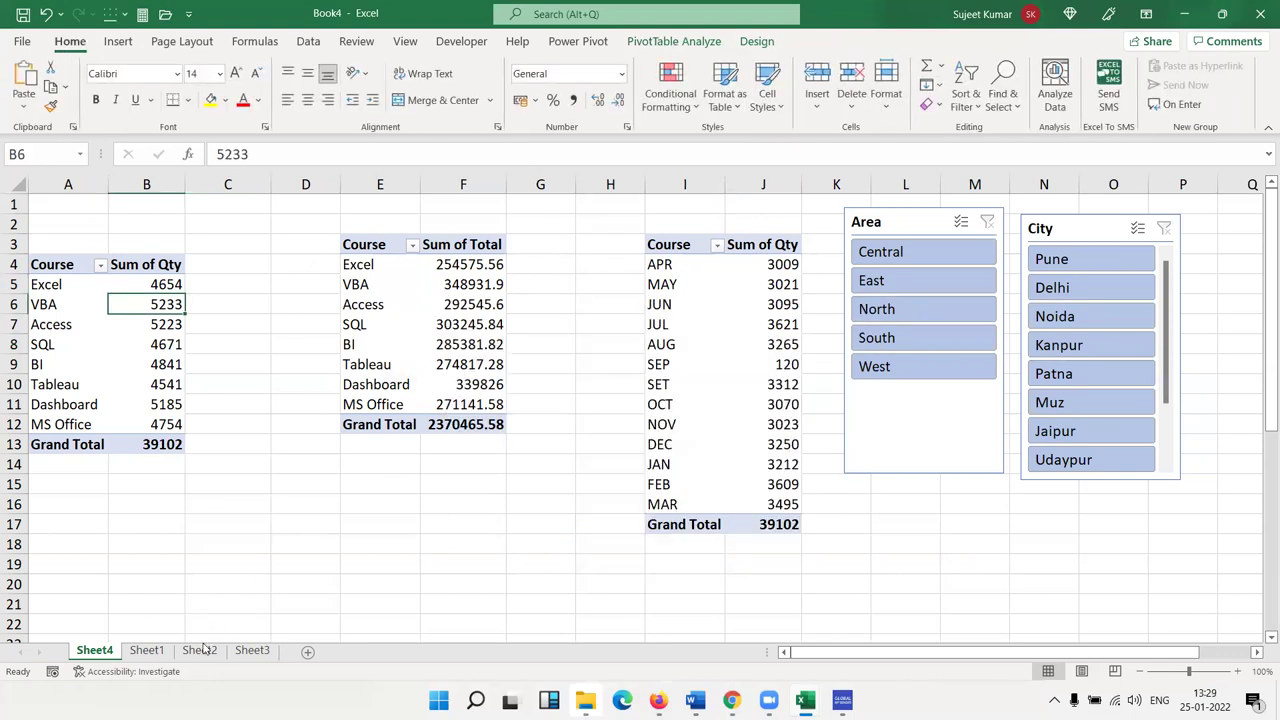
left_click(200, 650)
key("ctrl+v")
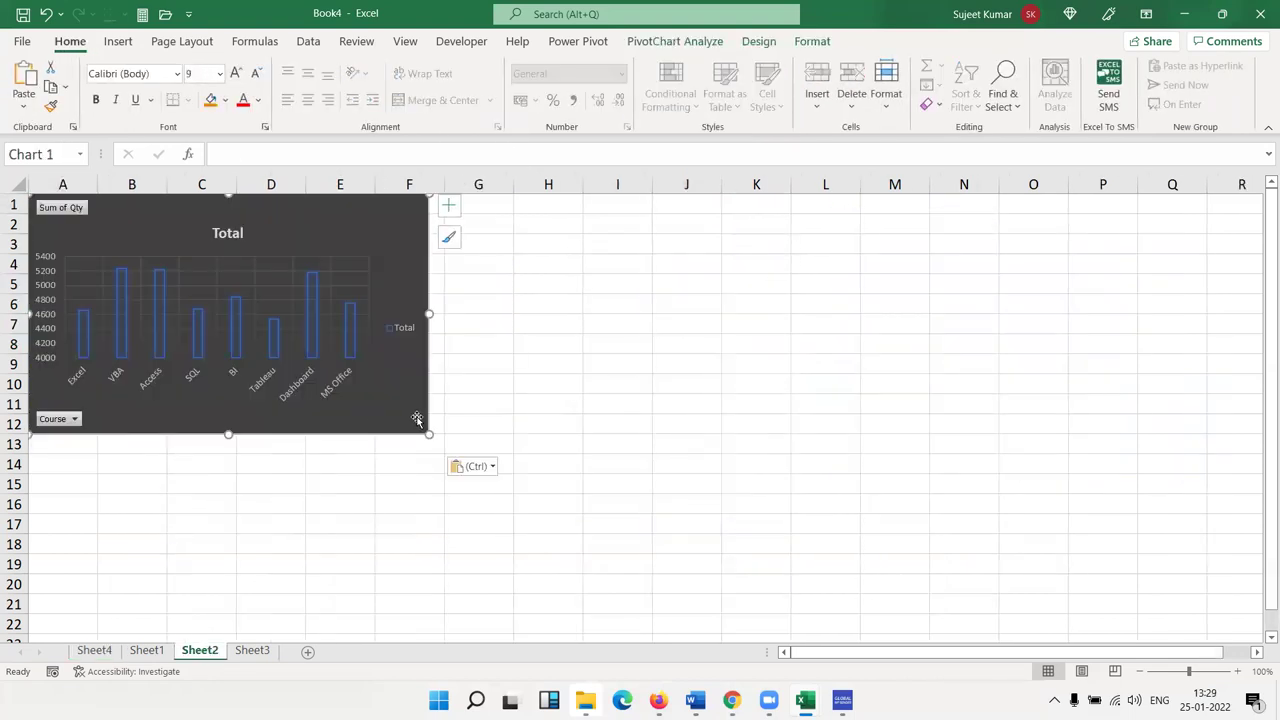
left_click_drag(425, 435, 439, 452)
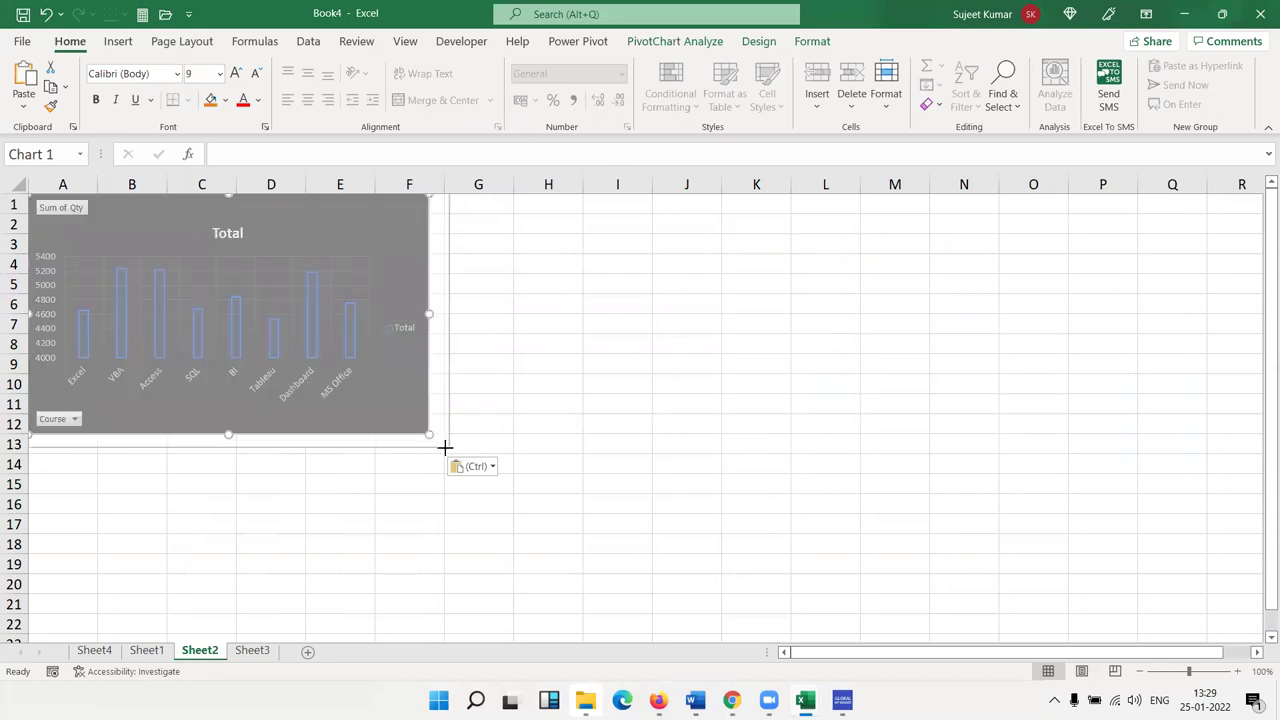
left_click(354, 540)
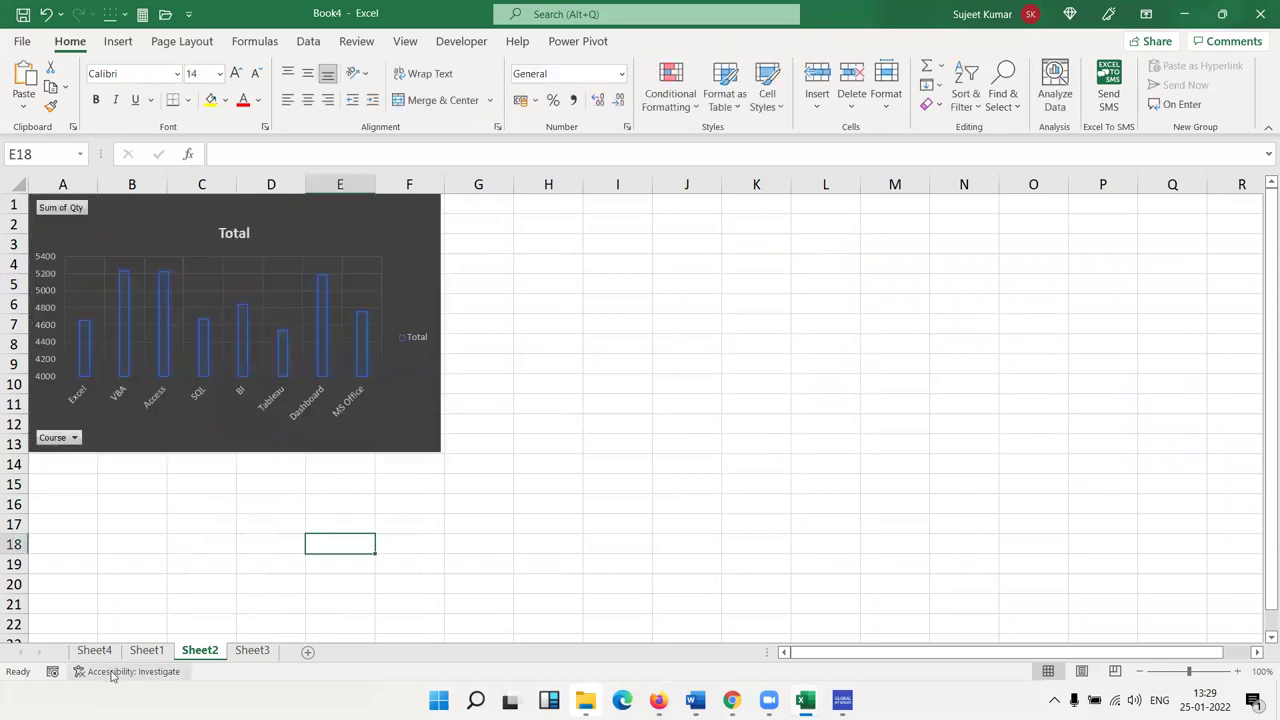
left_click(94, 652)
left_click(434, 386)
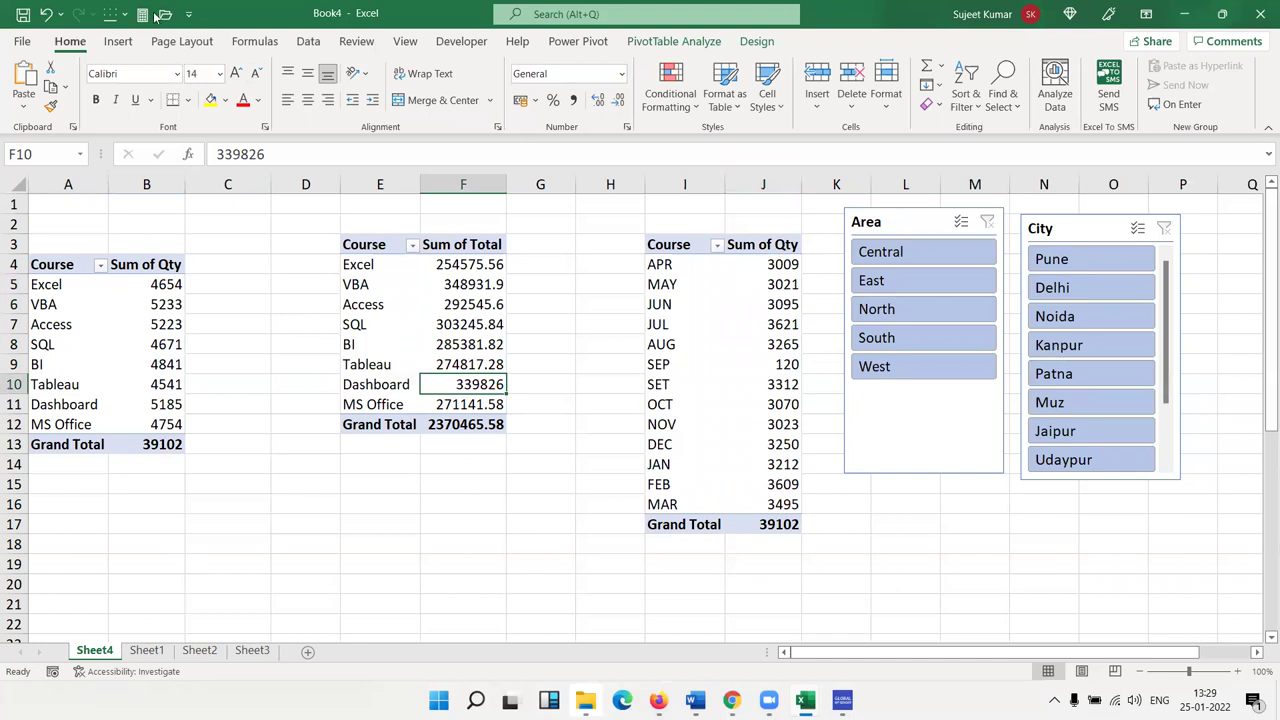
Insert a clustered column PivotChart of Sum of Total by course with the dark outlined style
left_click(118, 41)
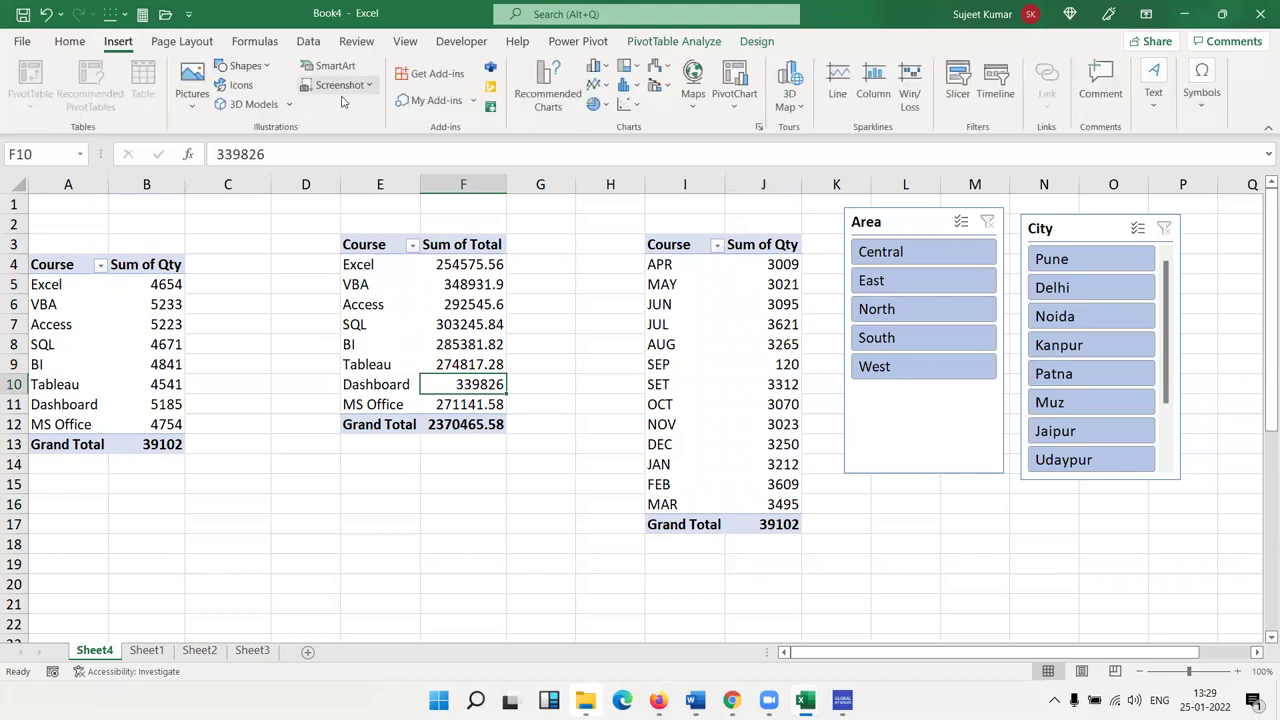
left_click(598, 68)
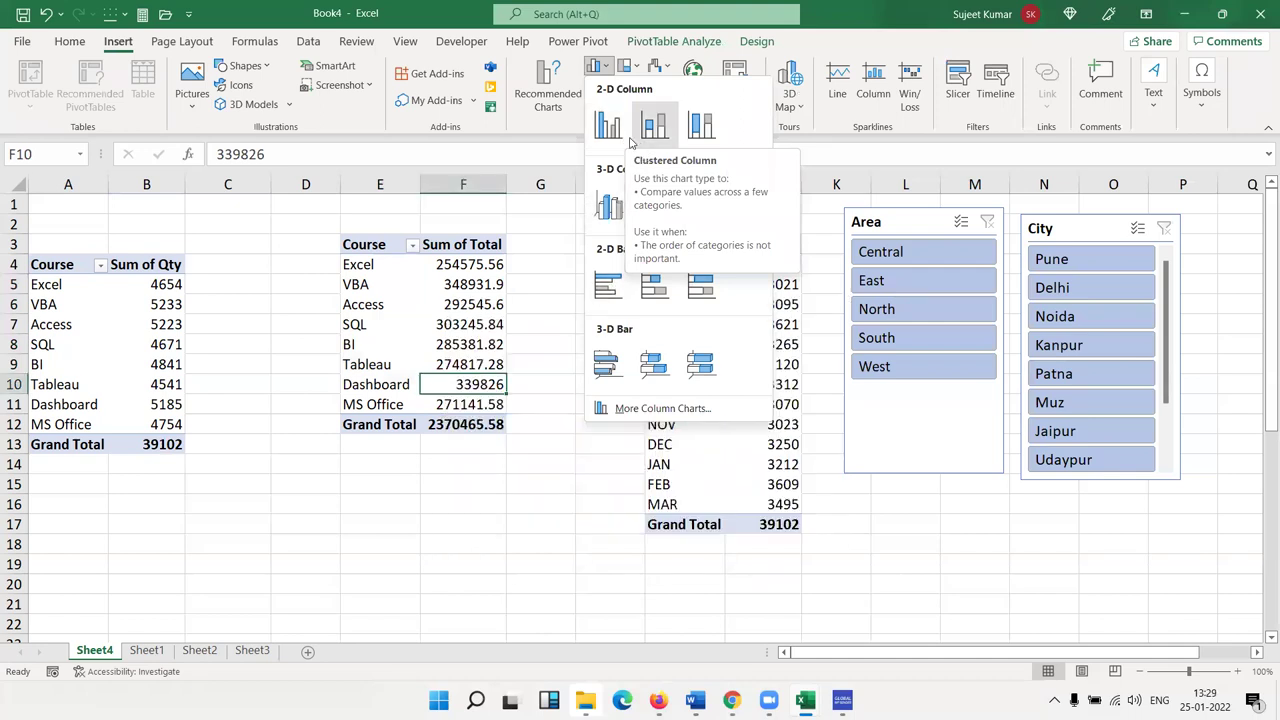
left_click(609, 125)
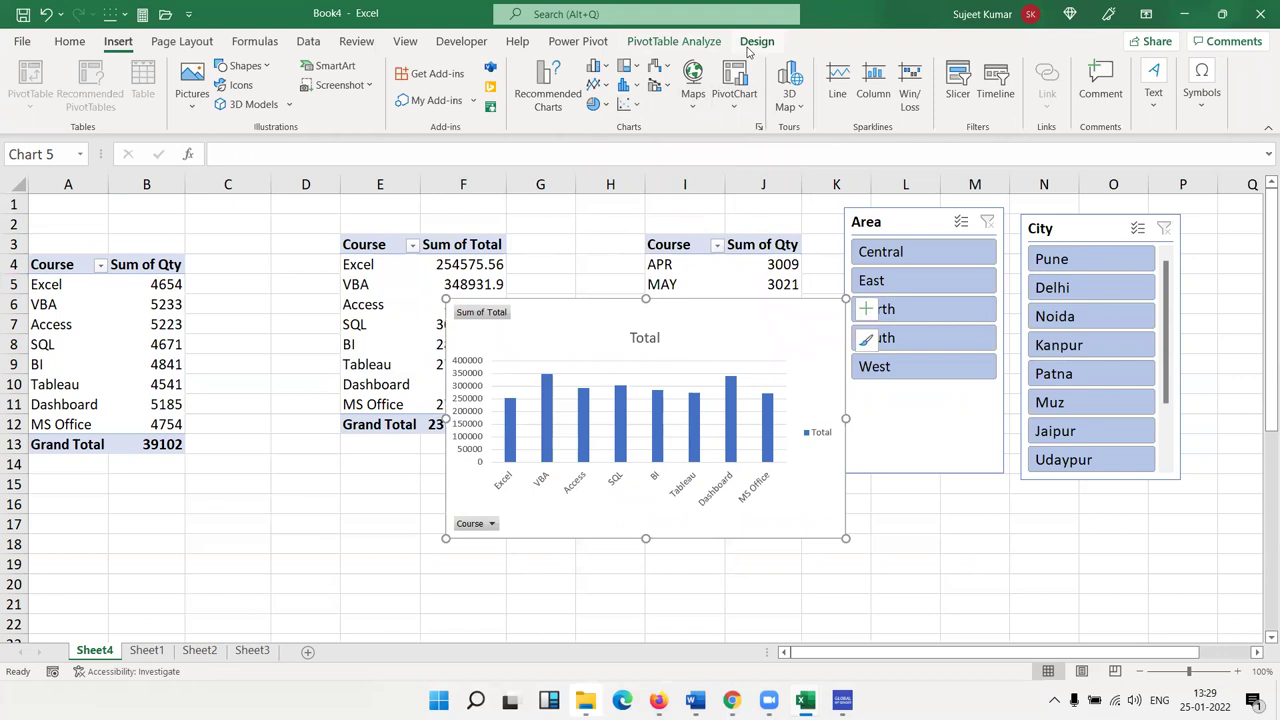
left_click(740, 42)
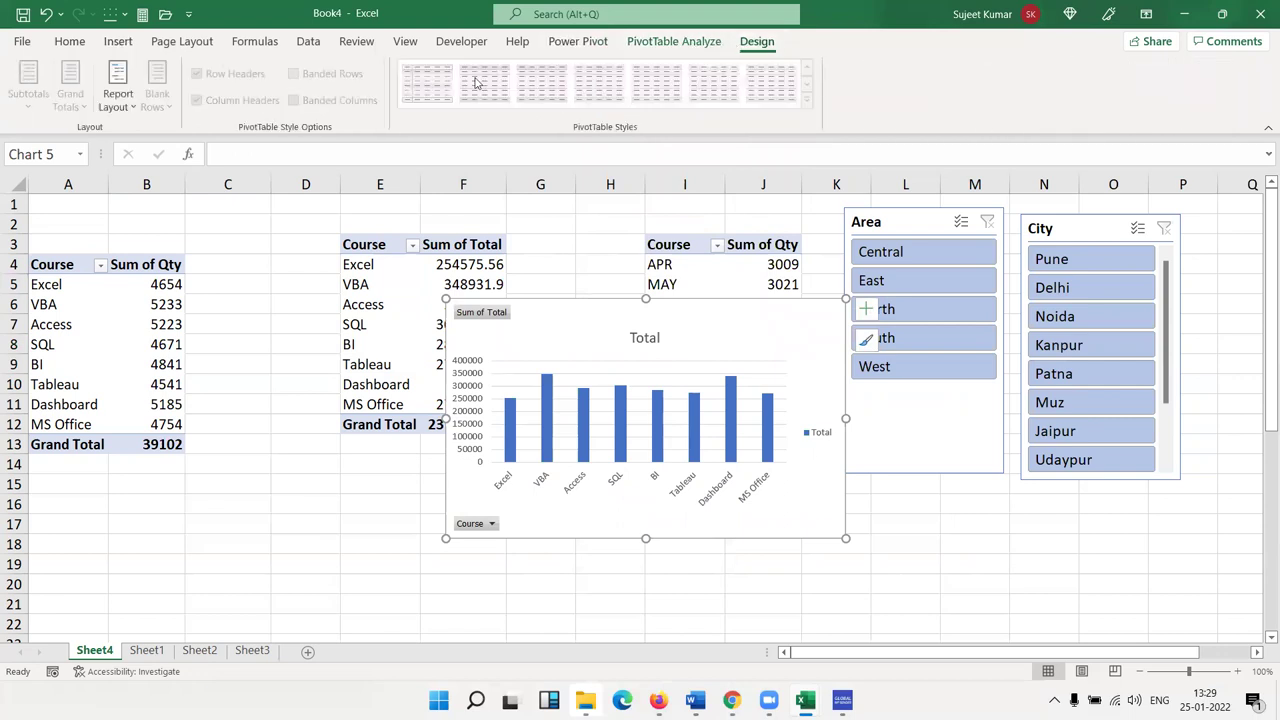
left_click(680, 41)
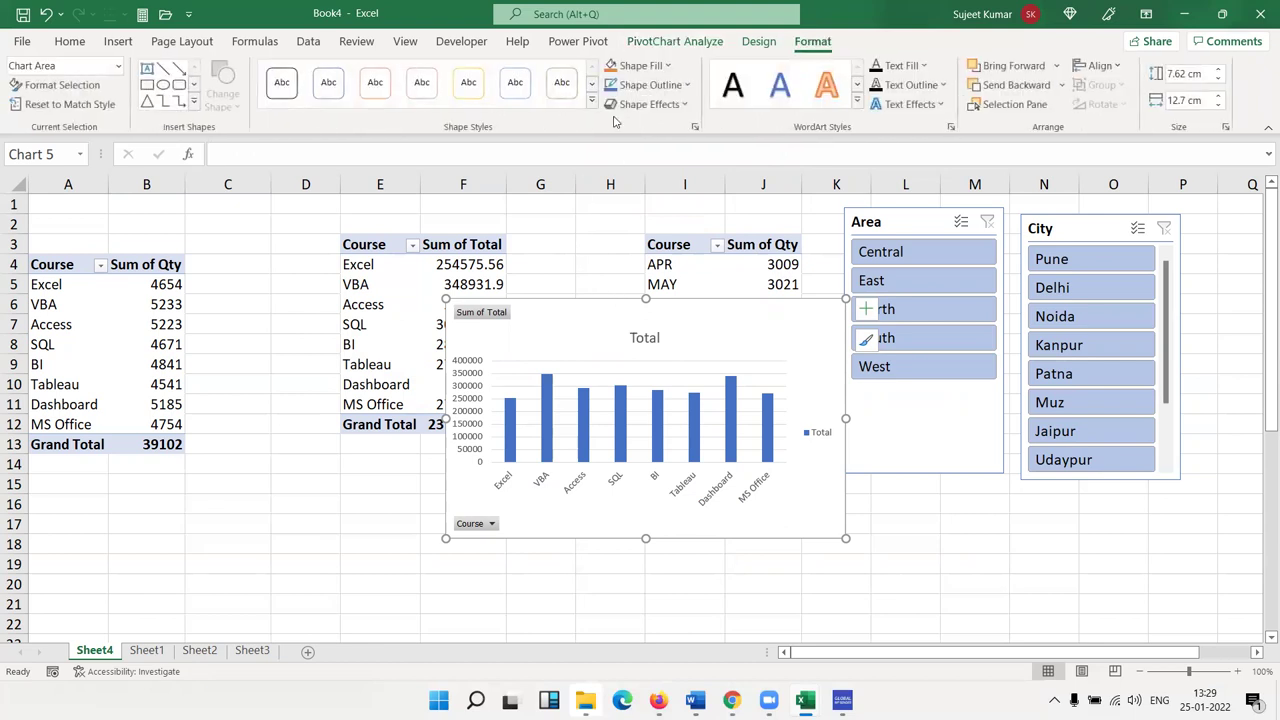
left_click(748, 44)
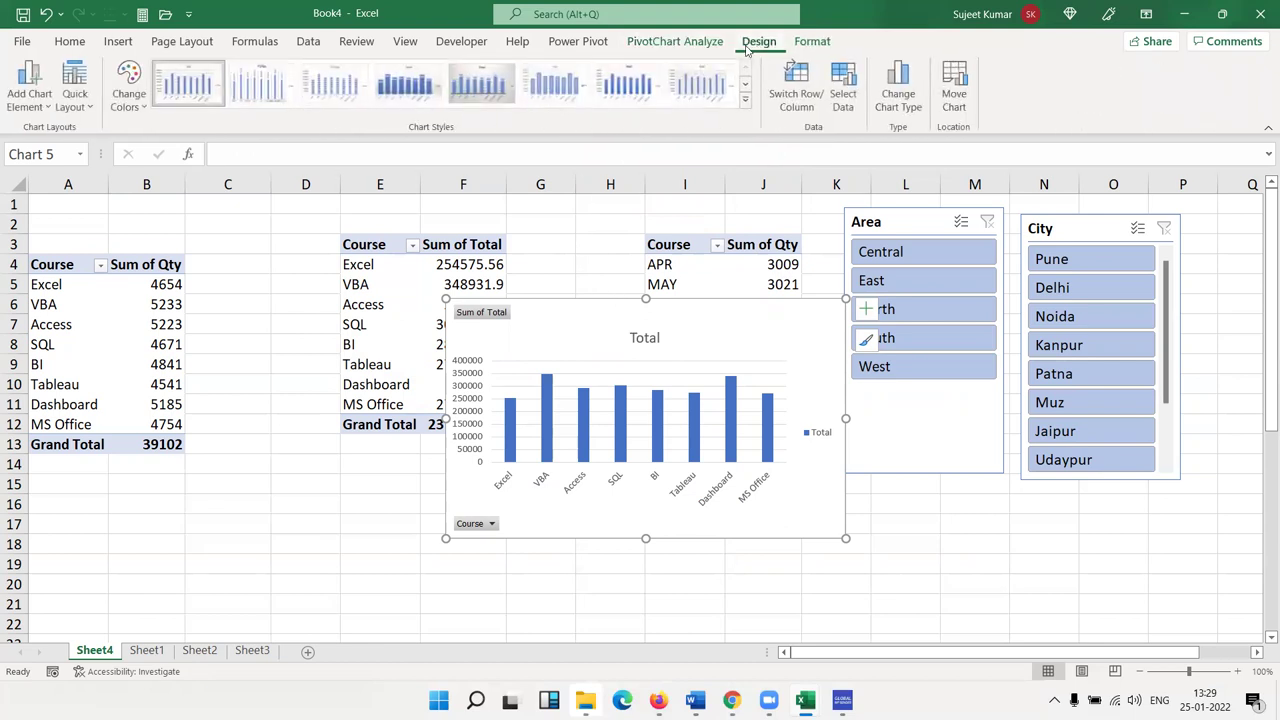
left_click(745, 99)
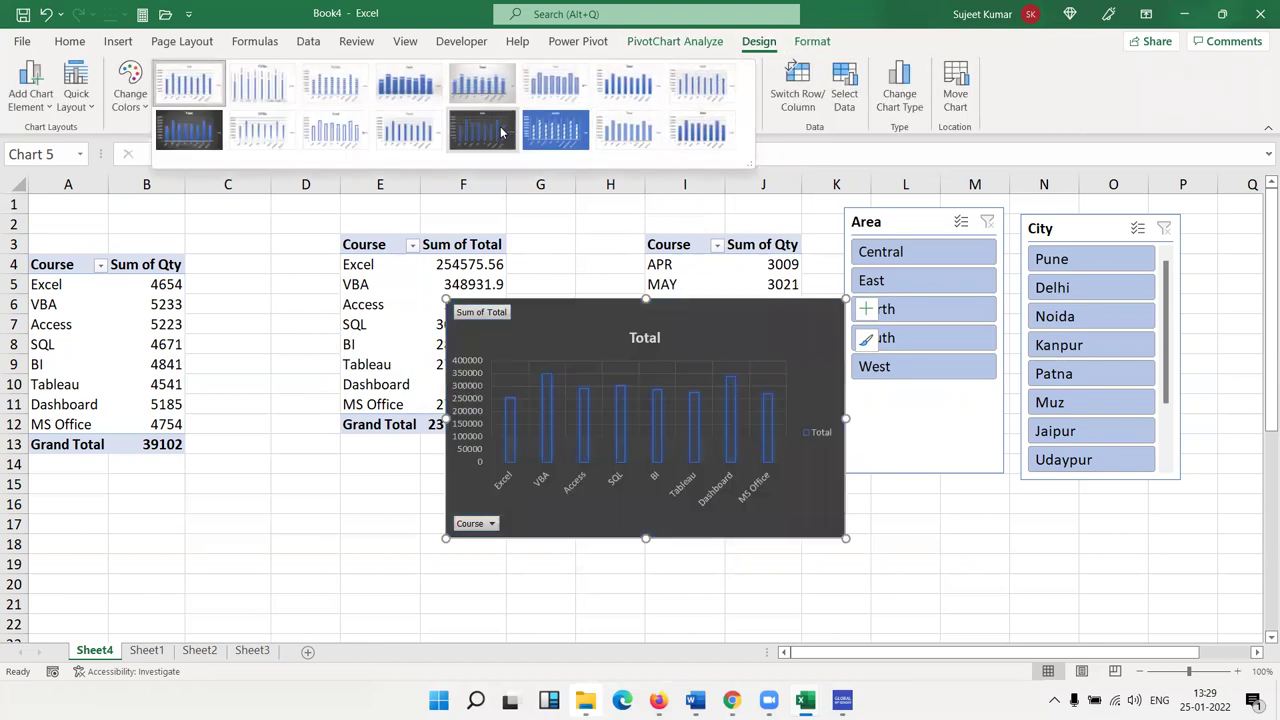
left_click(502, 130)
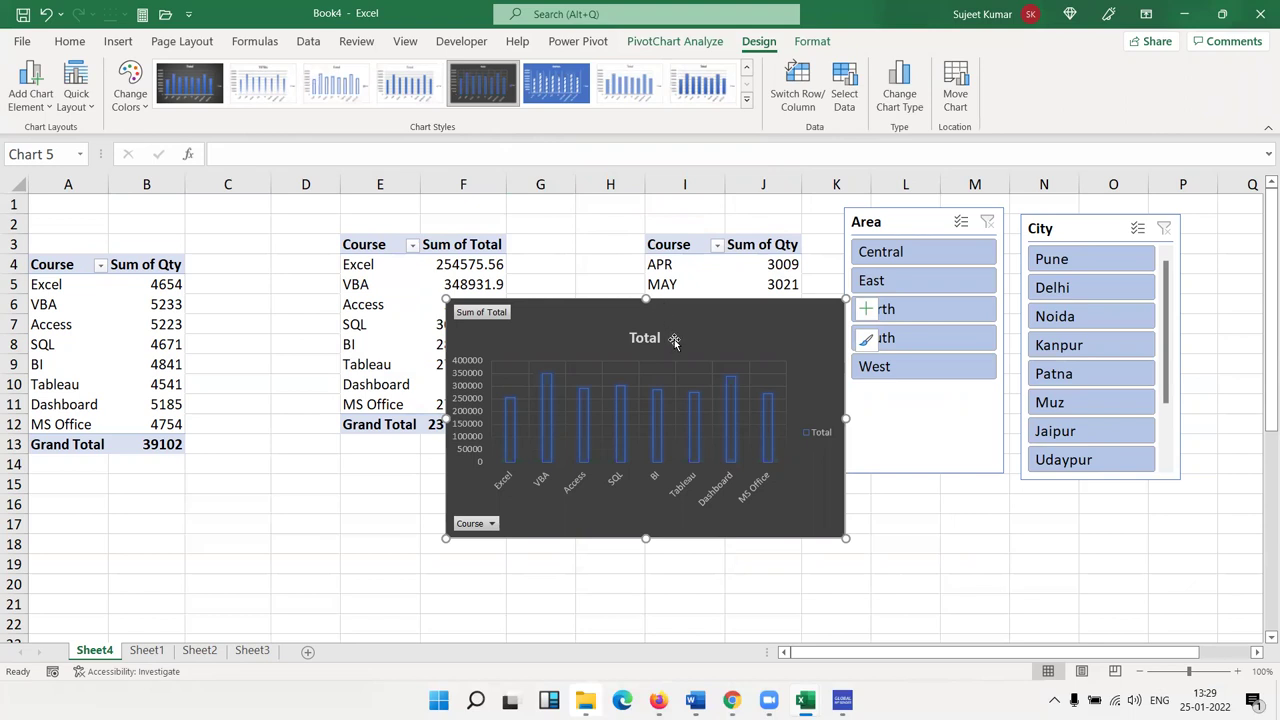
Move the chart to H1 on Sheet2 beside the first chart and resize it to match
key("Delete")
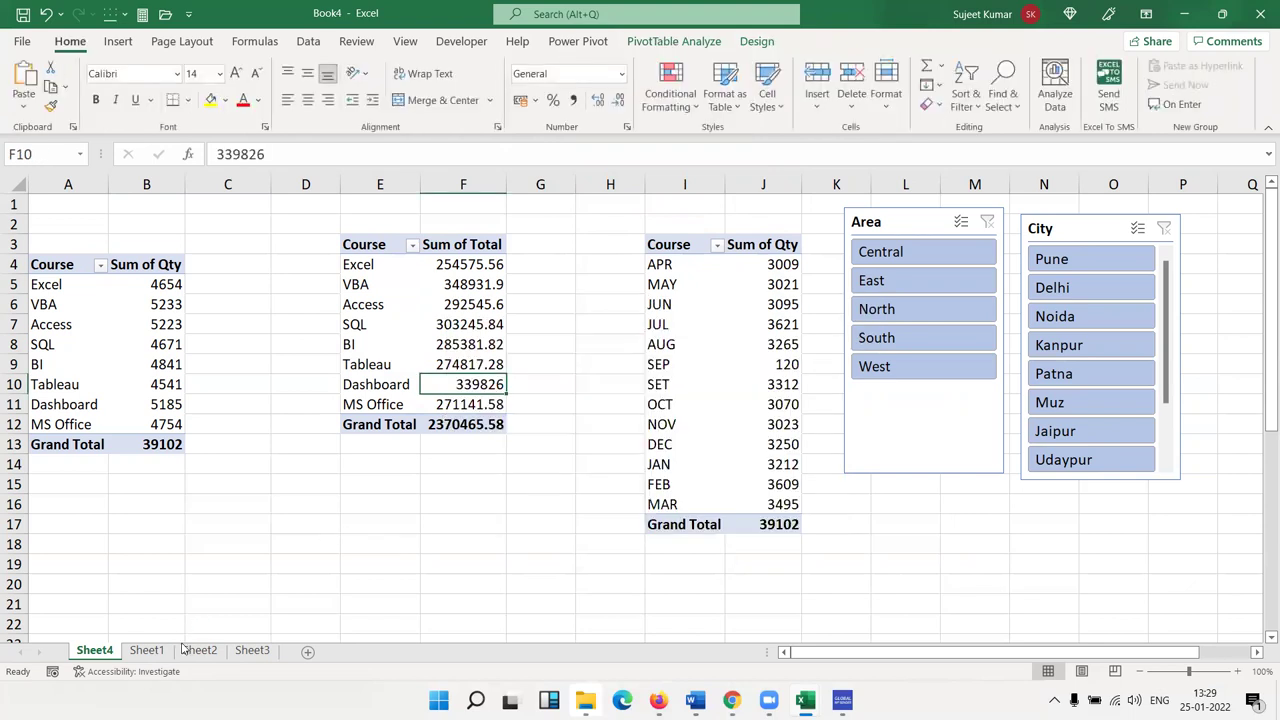
left_click(199, 650)
left_click(545, 186)
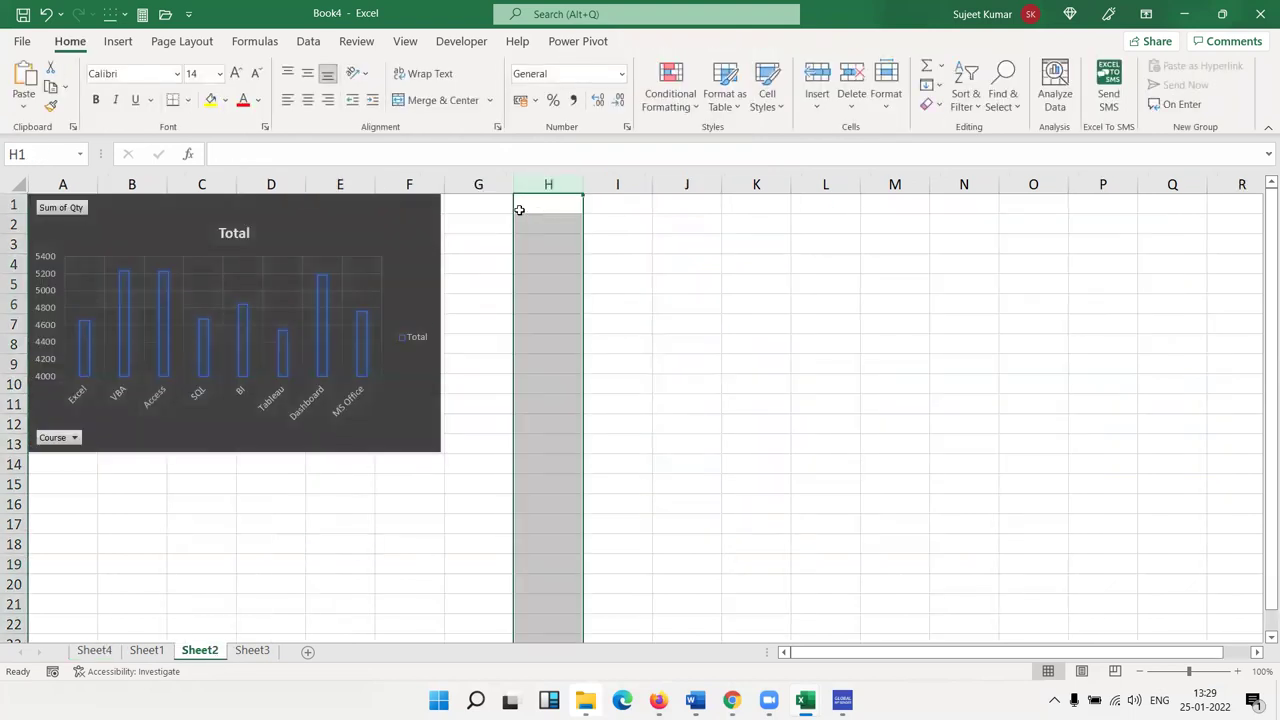
left_click(519, 210)
key("ctrl+v")
left_click_drag(584, 228, 519, 234)
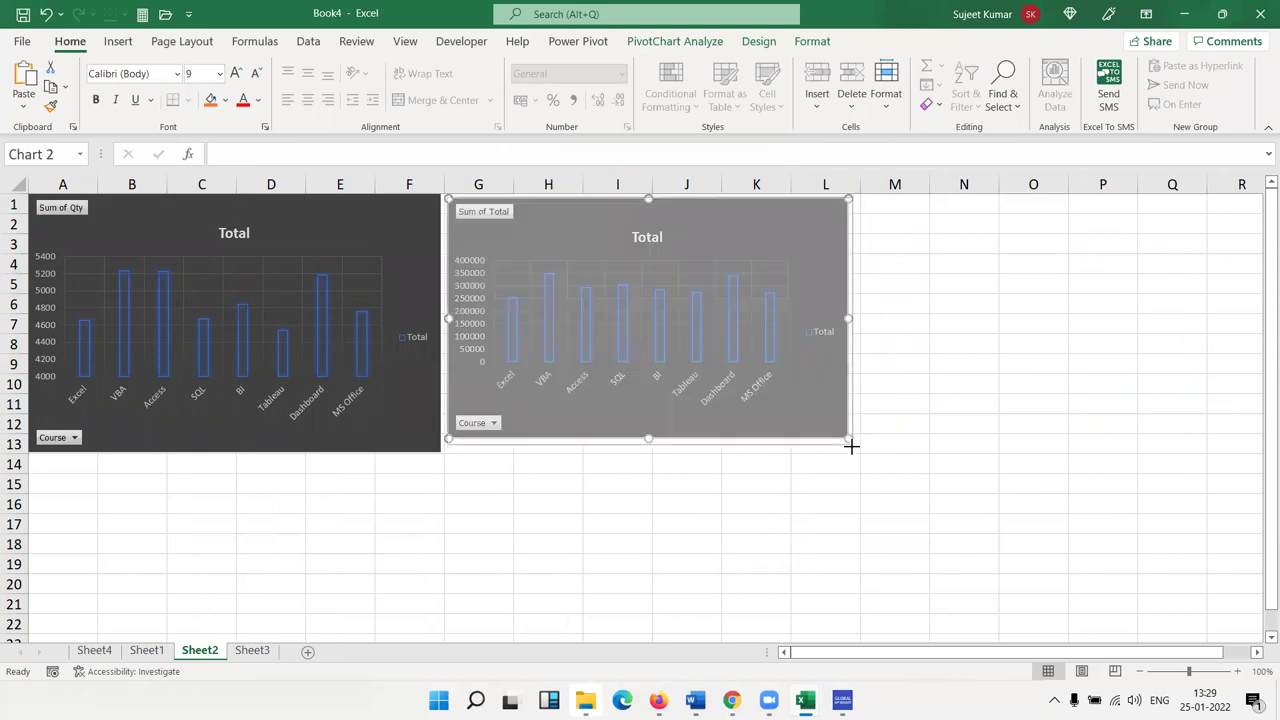
left_click_drag(850, 441, 853, 452)
left_click(110, 650)
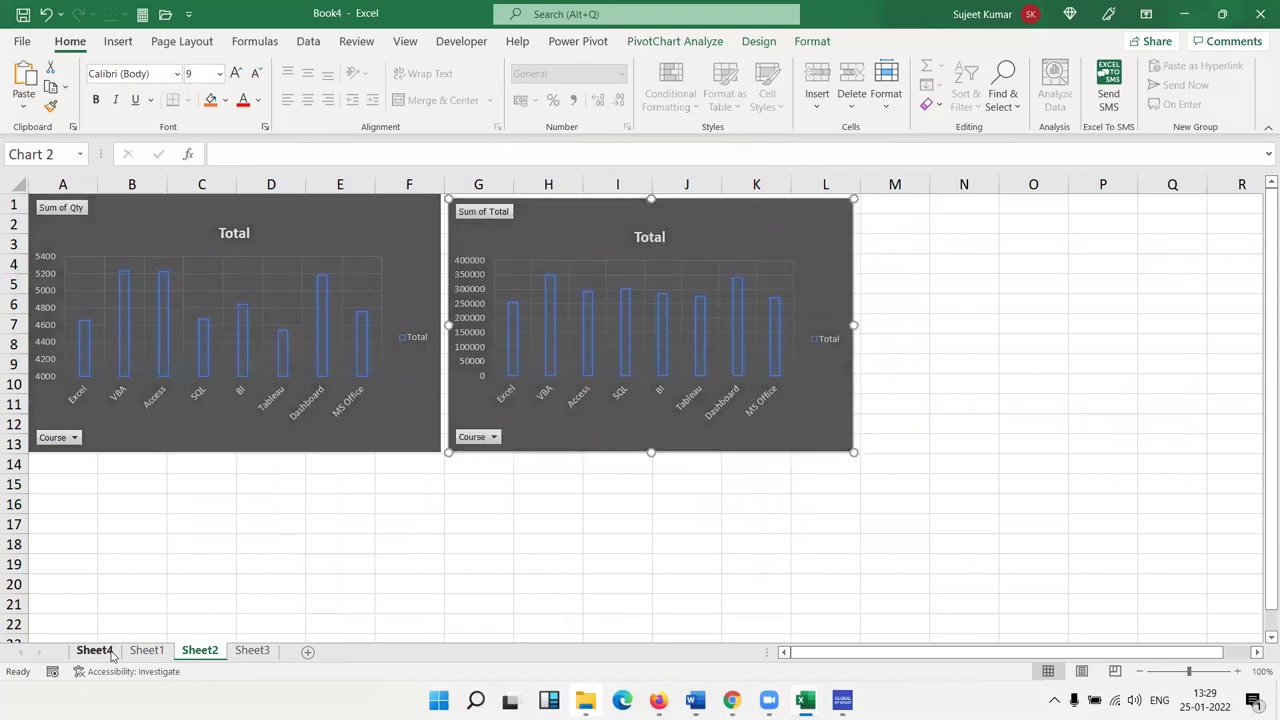
Insert a 2-D line PivotChart of monthly quantities with the blue data-labelled style
left_click(117, 41)
left_click(607, 84)
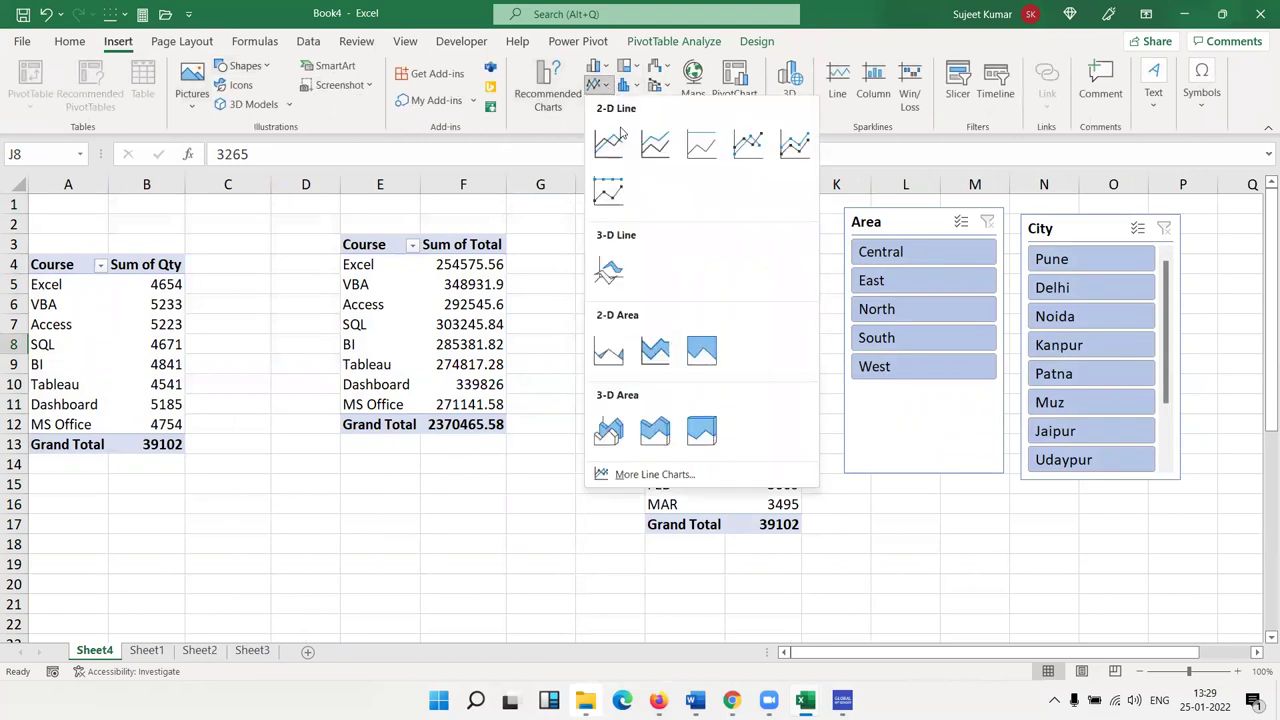
left_click(609, 140)
left_click(759, 41)
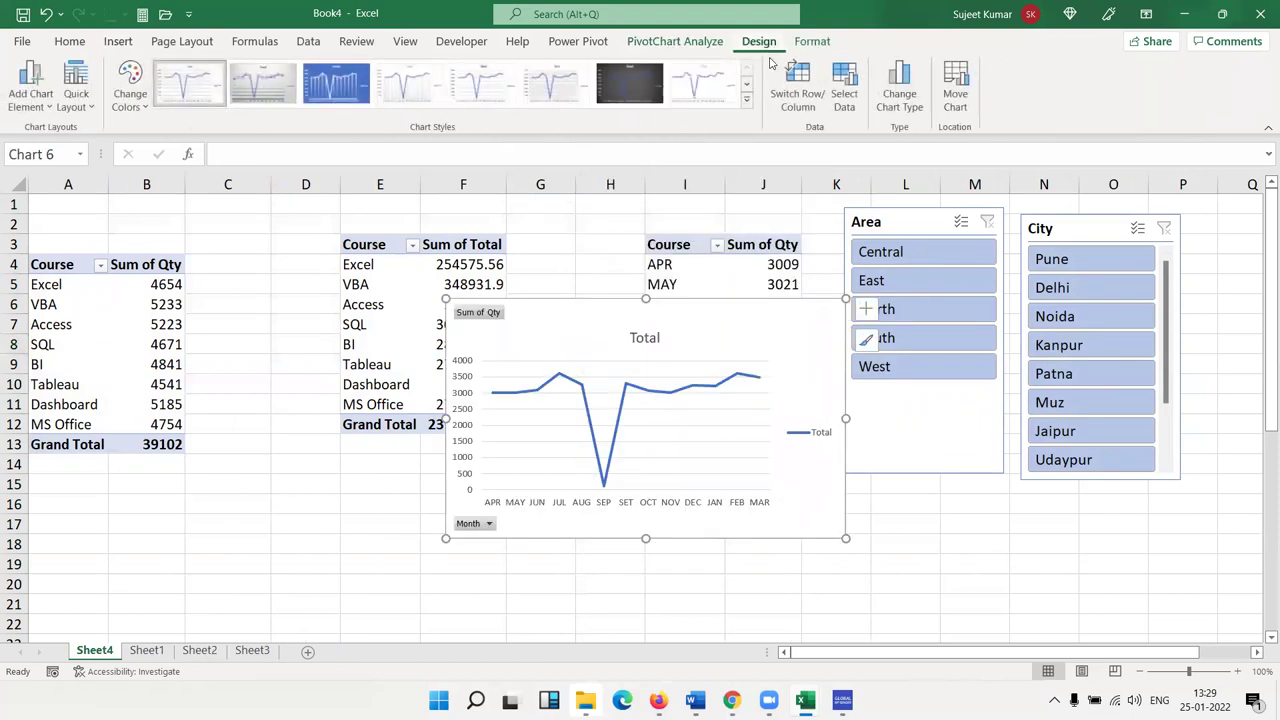
left_click(748, 108)
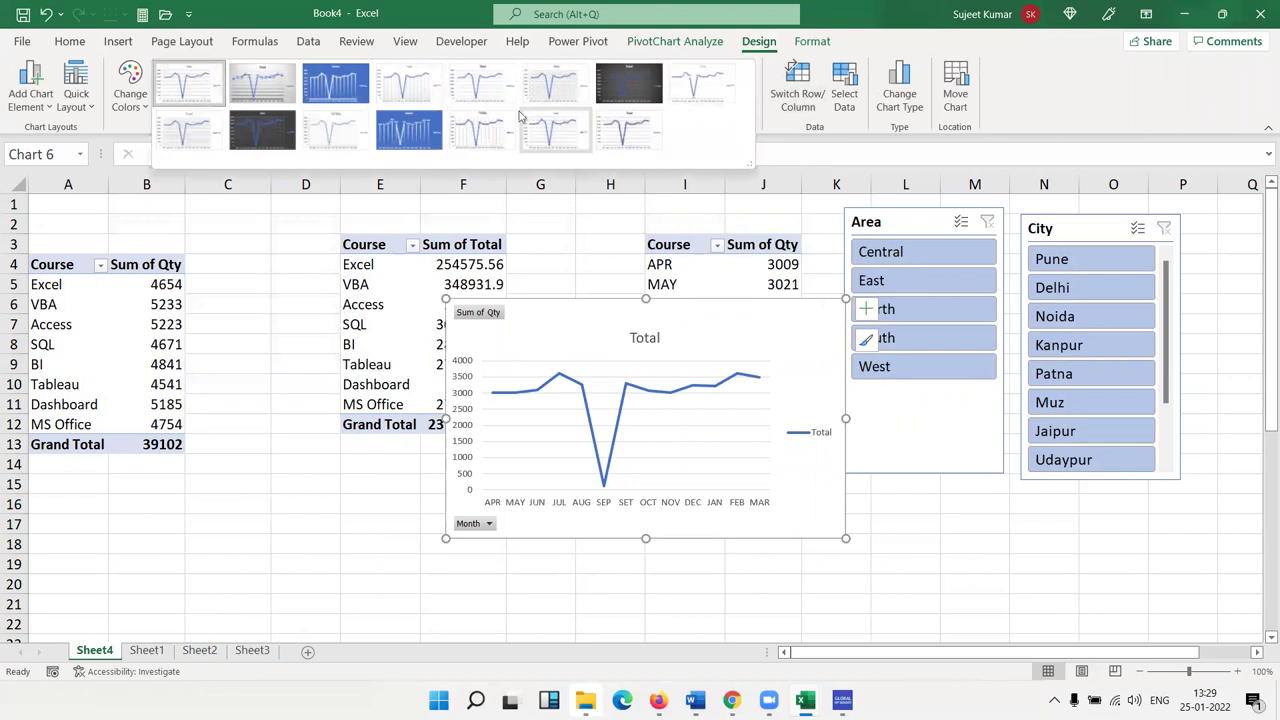
left_click(409, 130)
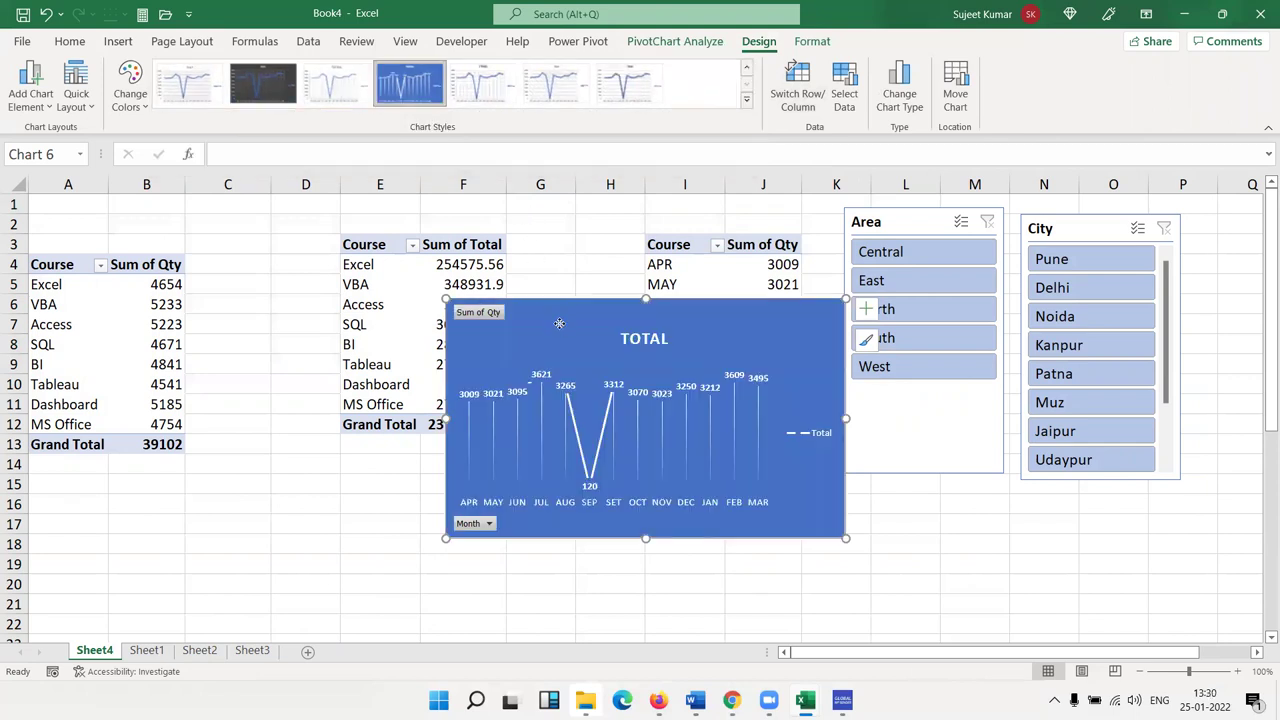
Move the line chart to A15 on Sheet2 and widen it across both column charts
key("Delete")
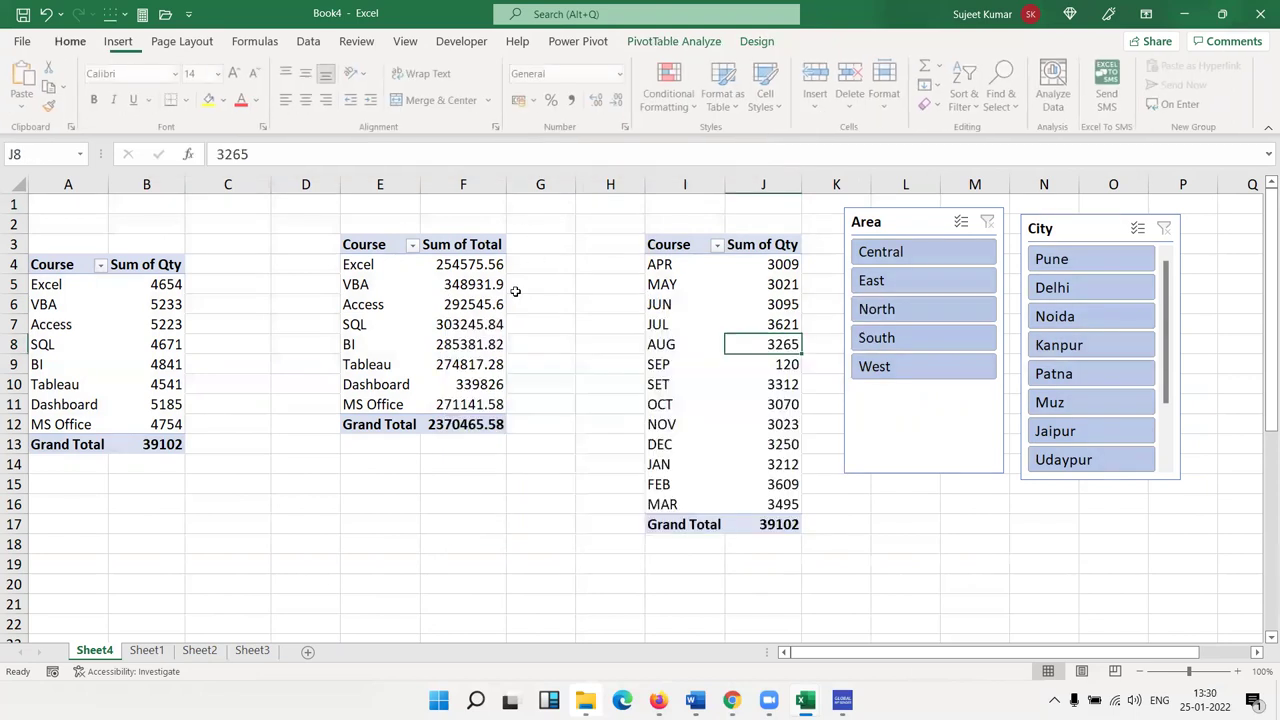
left_click(199, 651)
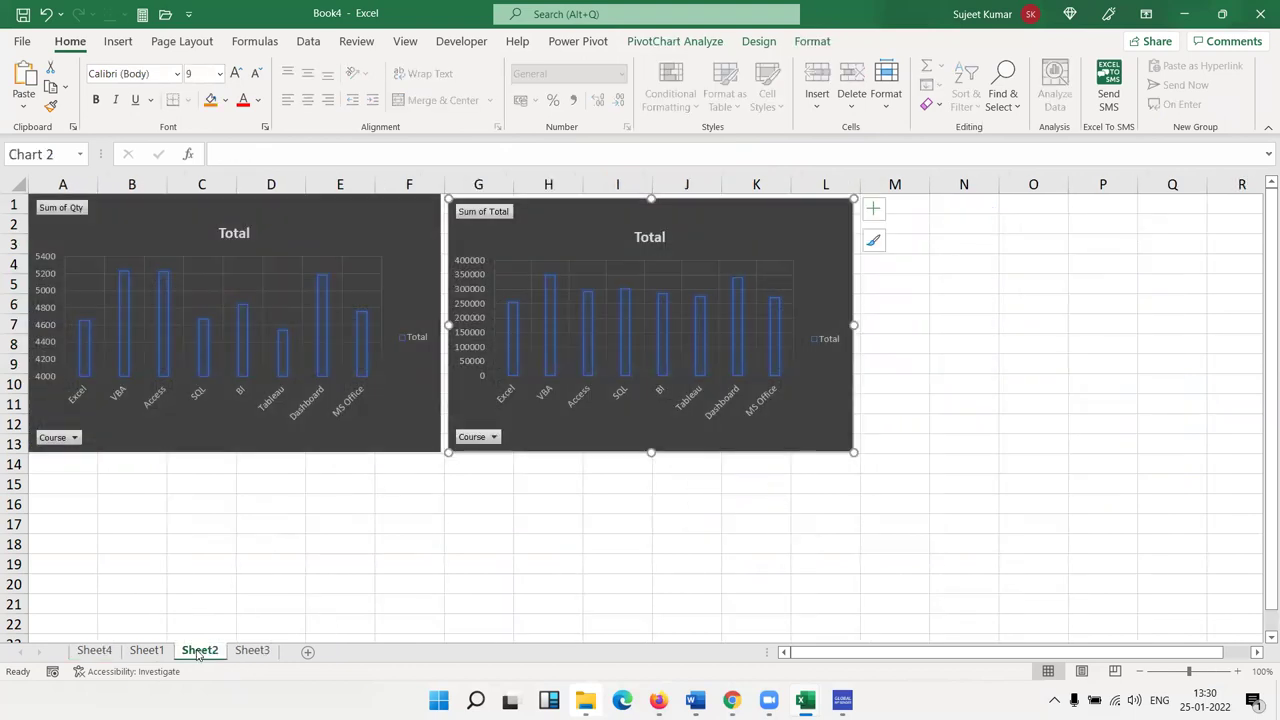
left_click(62, 478)
key("ctrl+v")
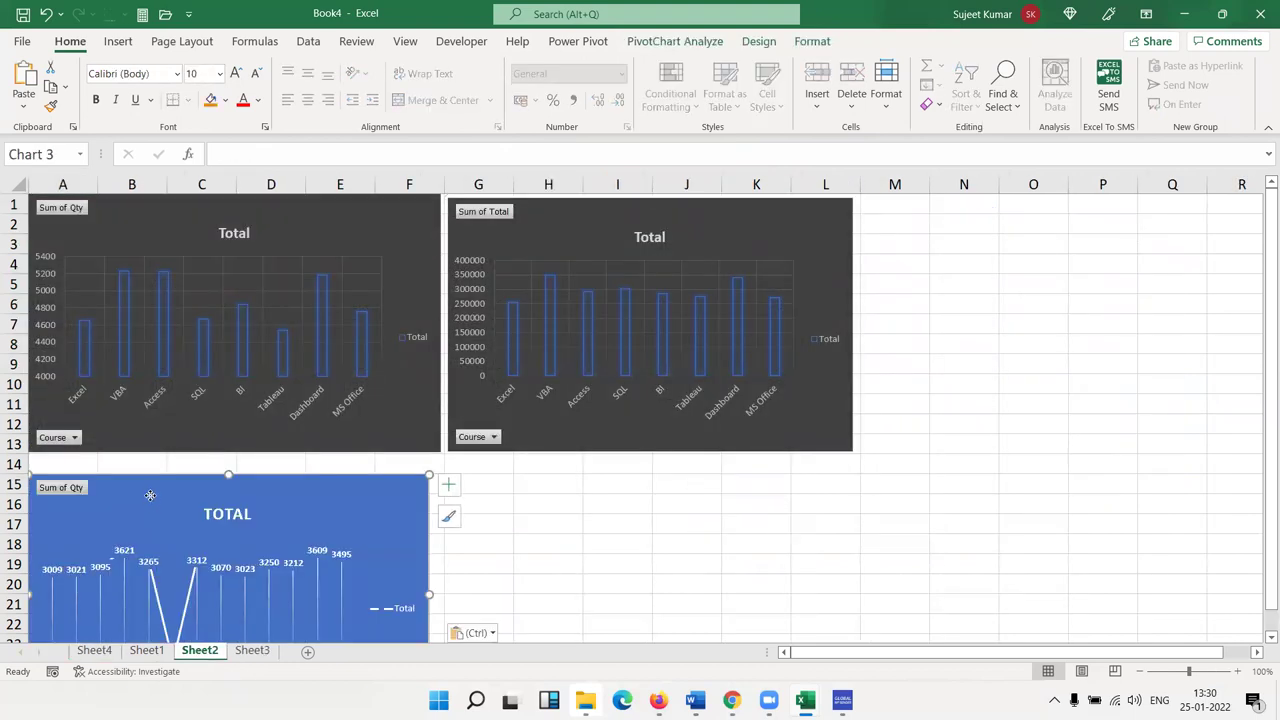
left_click_drag(151, 483, 151, 470)
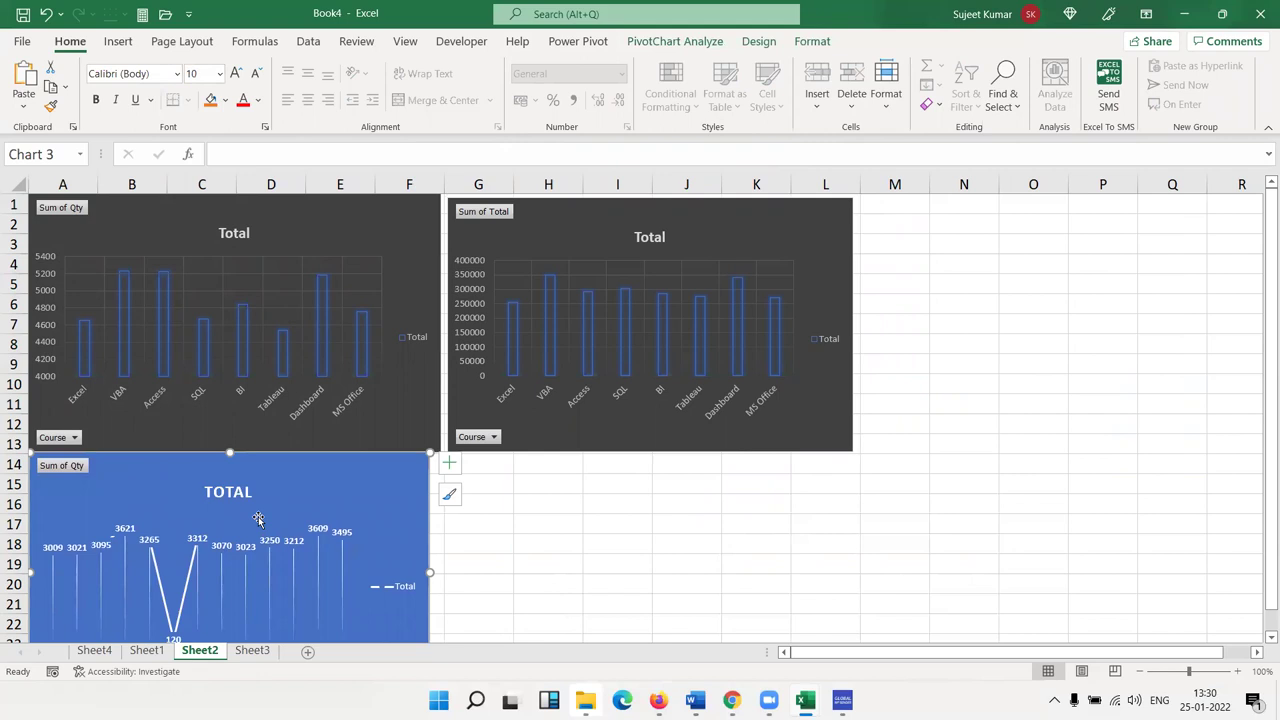
left_click_drag(427, 573, 855, 583)
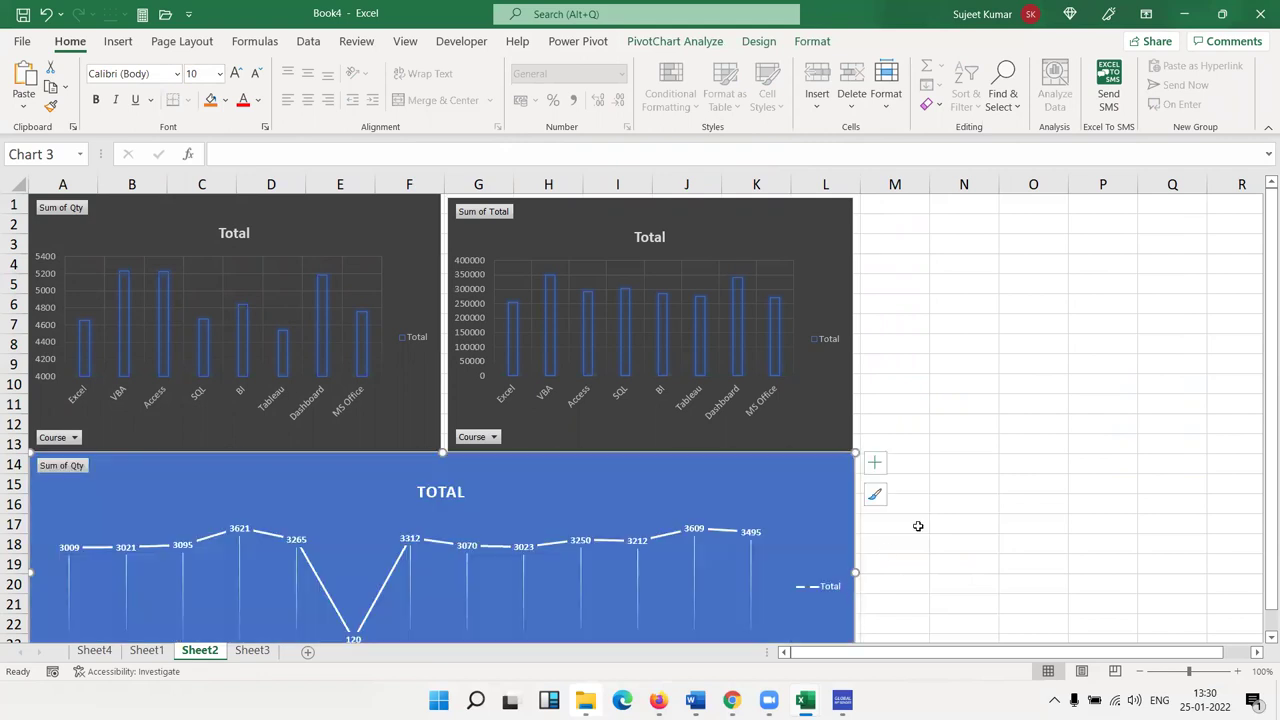
left_click(964, 481)
scroll(964, 481, "down", 6)
scroll(964, 481, "up", 6)
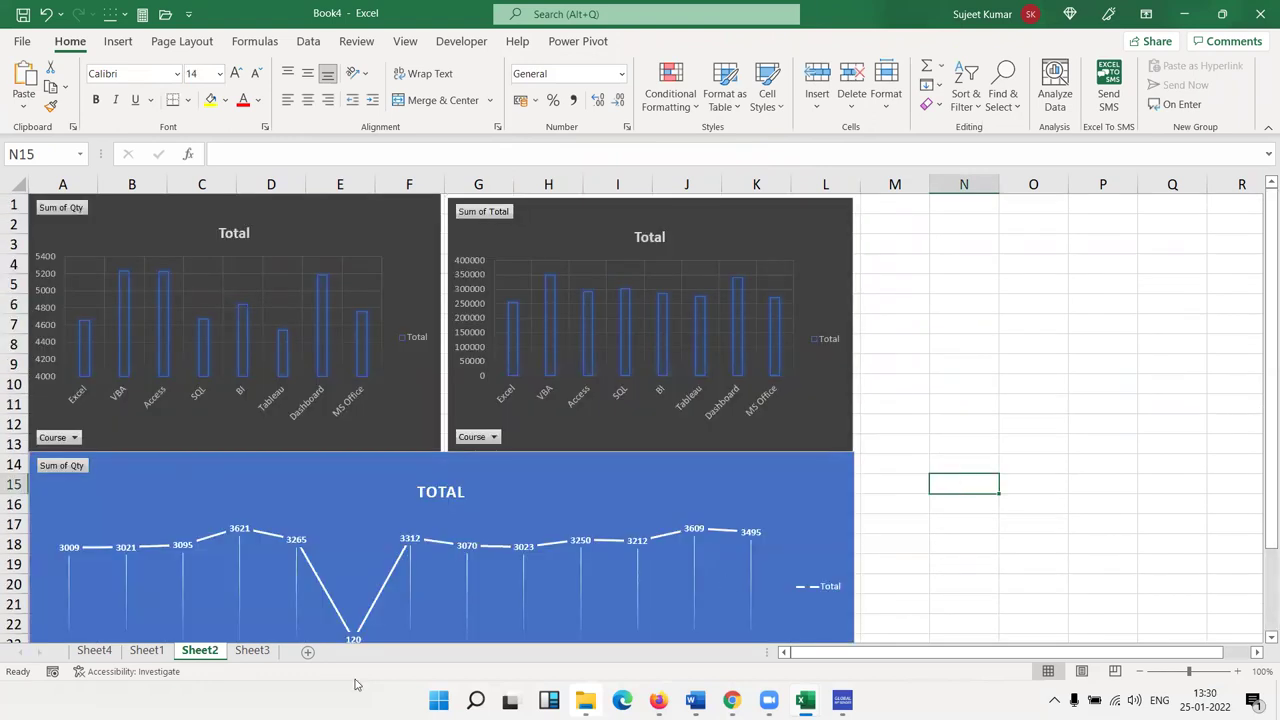
left_click(140, 651)
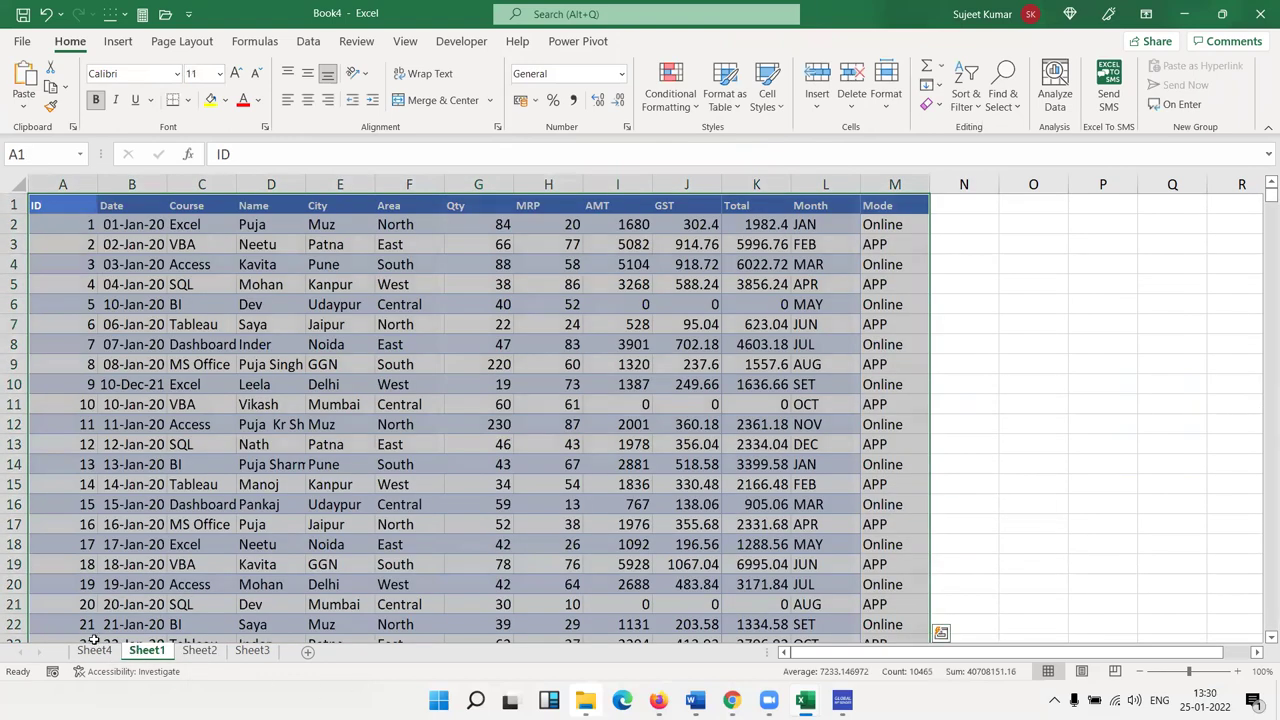
Select both the Area and City slicers on Sheet4 and cut them
left_click(94, 648)
left_click(903, 220)
left_click(1108, 229, "ctrl")
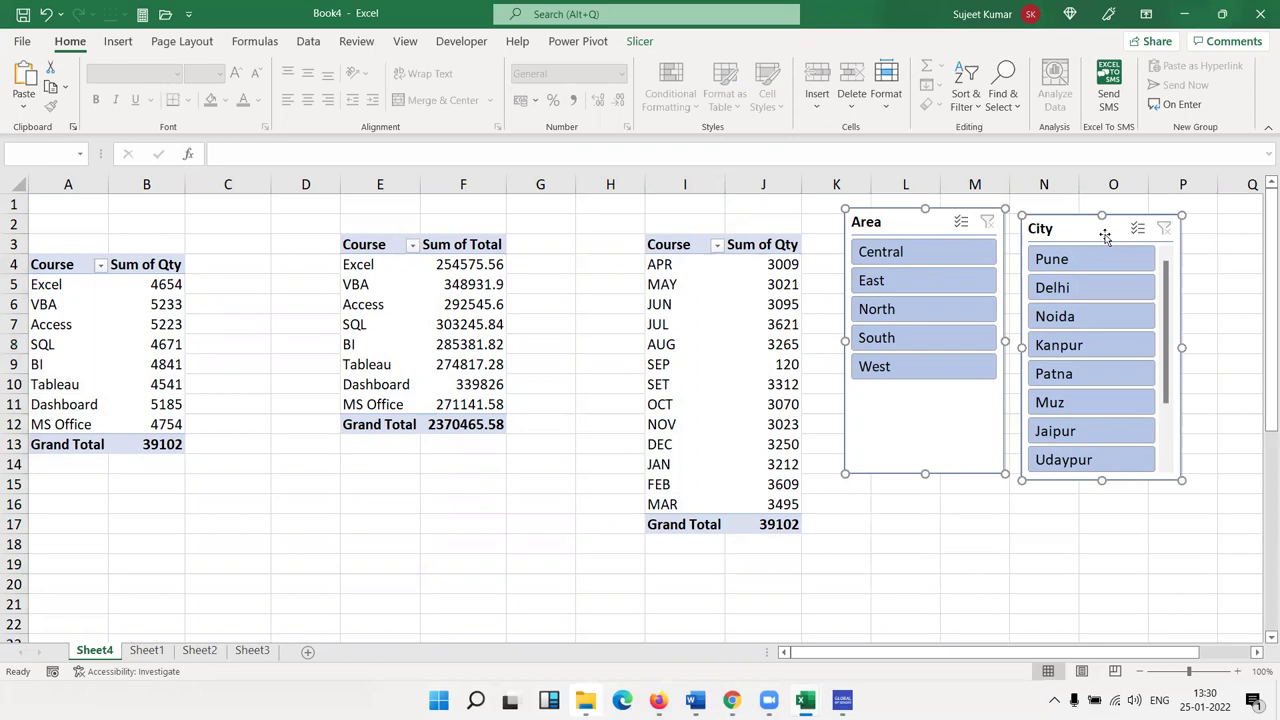
key("Delete")
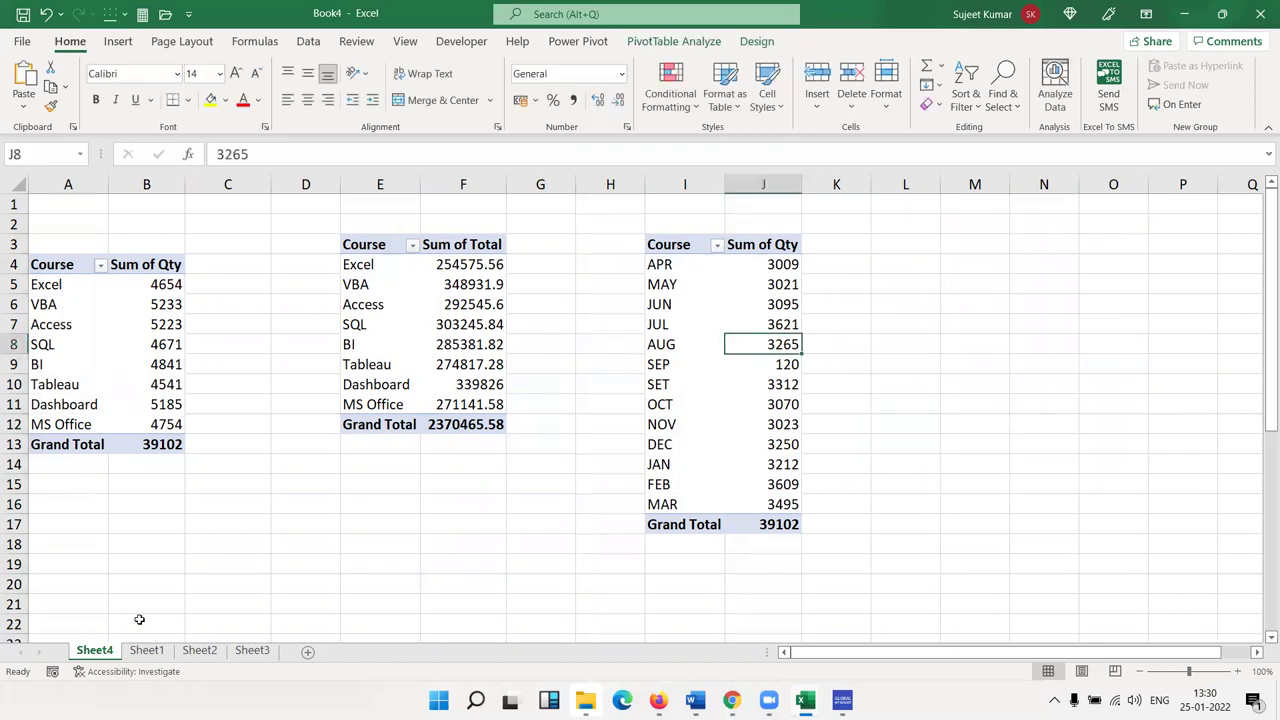
Paste the slicers at N2 on Sheet2, line them up beside the charts, and filter to East
left_click(157, 652)
left_click(209, 654)
left_click(937, 225)
key("ctrl+v")
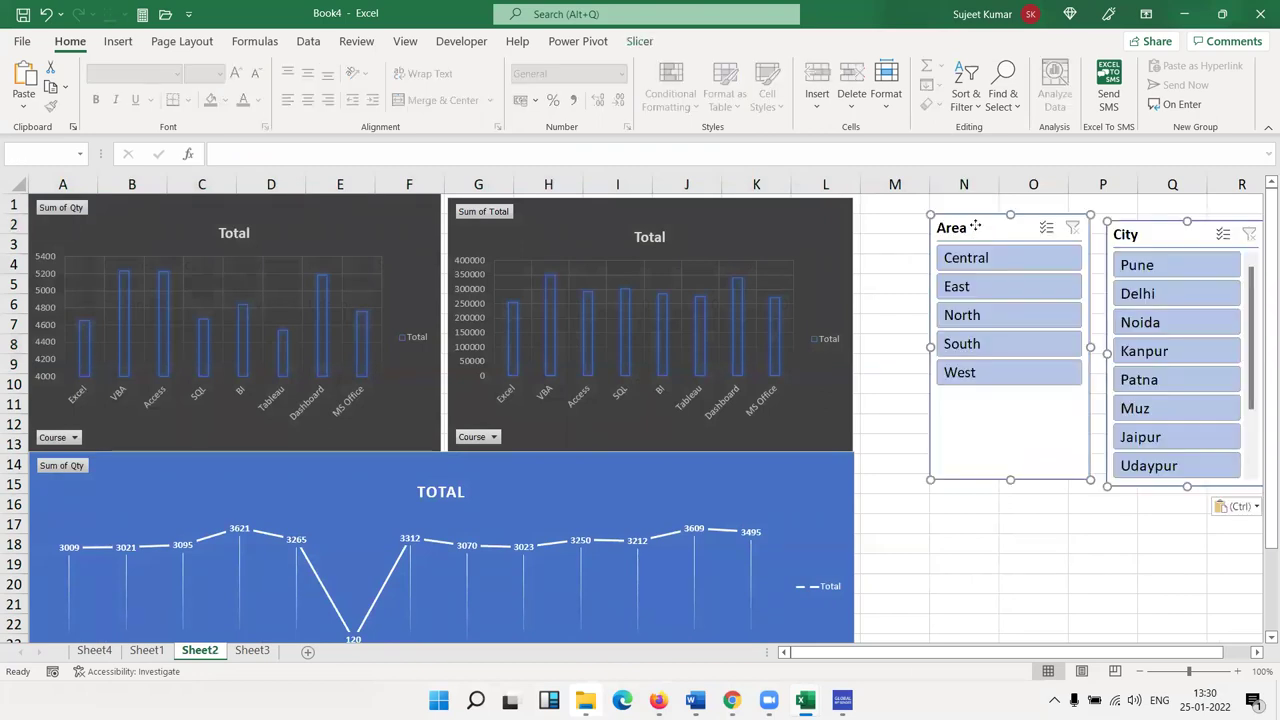
left_click(1037, 543)
mouse_move(963, 212)
left_mouse_down()
mouse_move(940, 220)
mouse_move(906, 204)
left_mouse_up()
left_click_drag(1126, 231, 1069, 207)
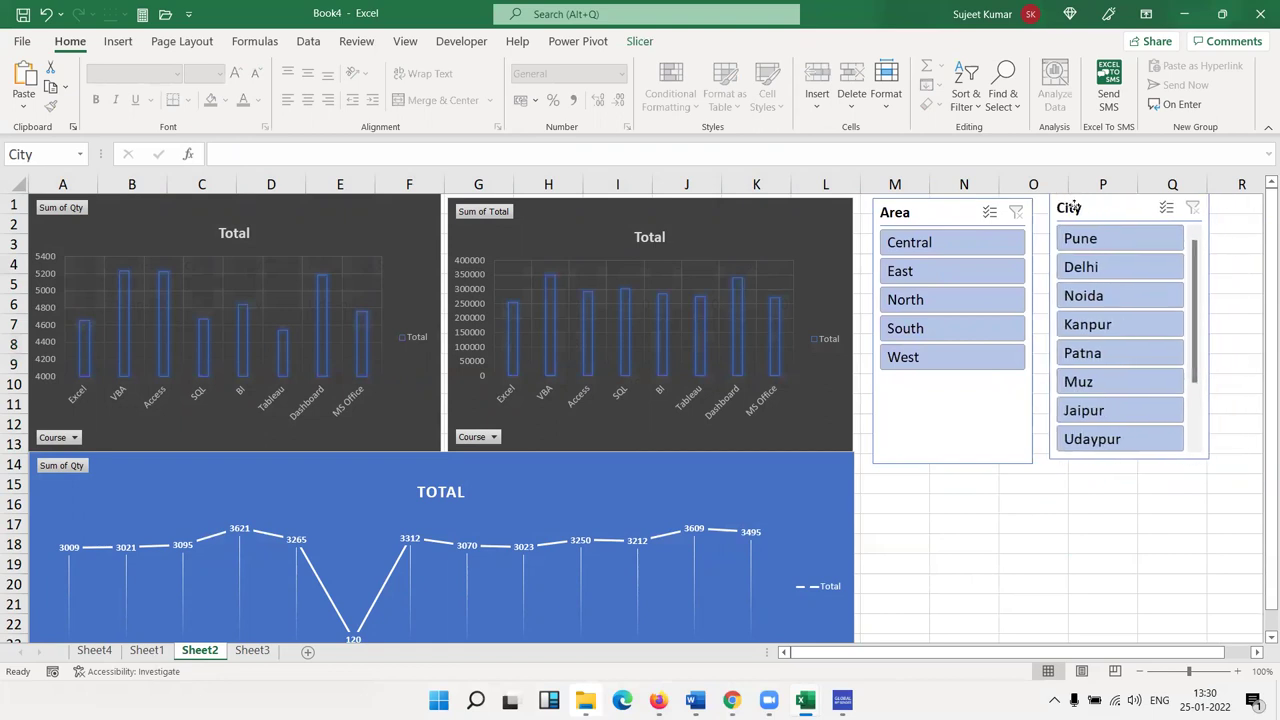
left_click(899, 280)
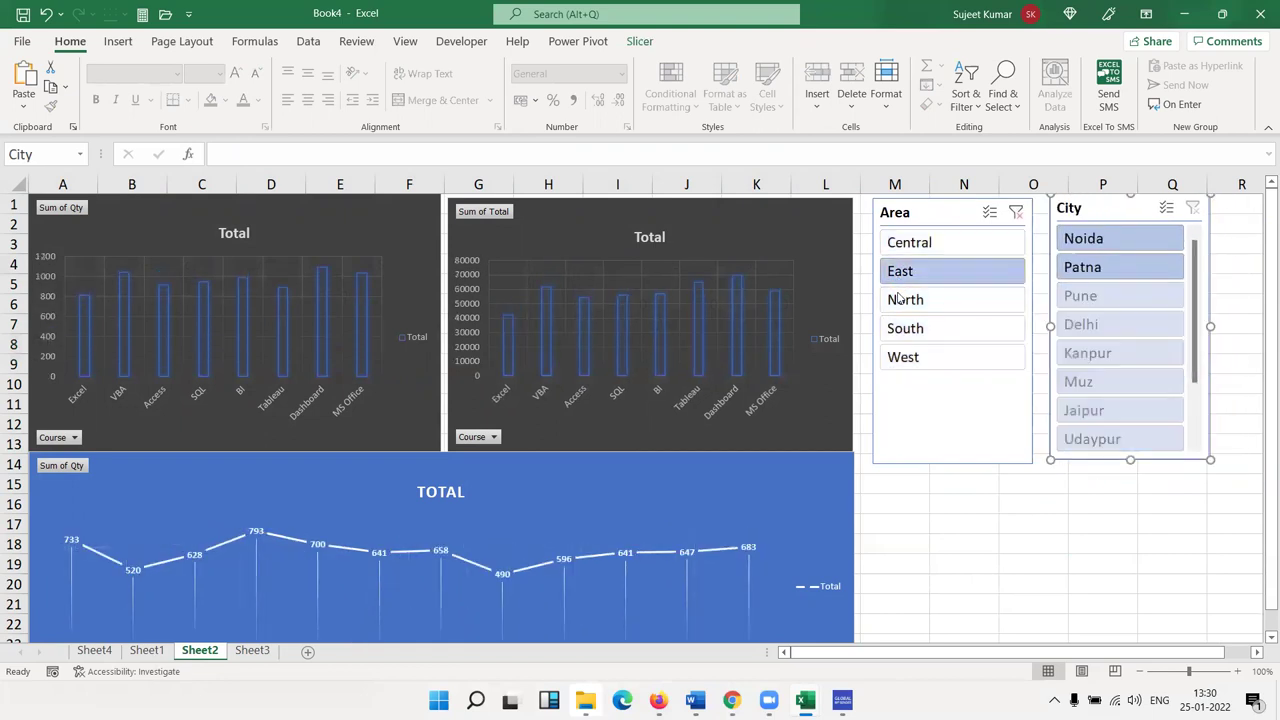
Try the Area filters North, South and East, then clear the area filter
left_click(900, 300)
left_click(902, 327)
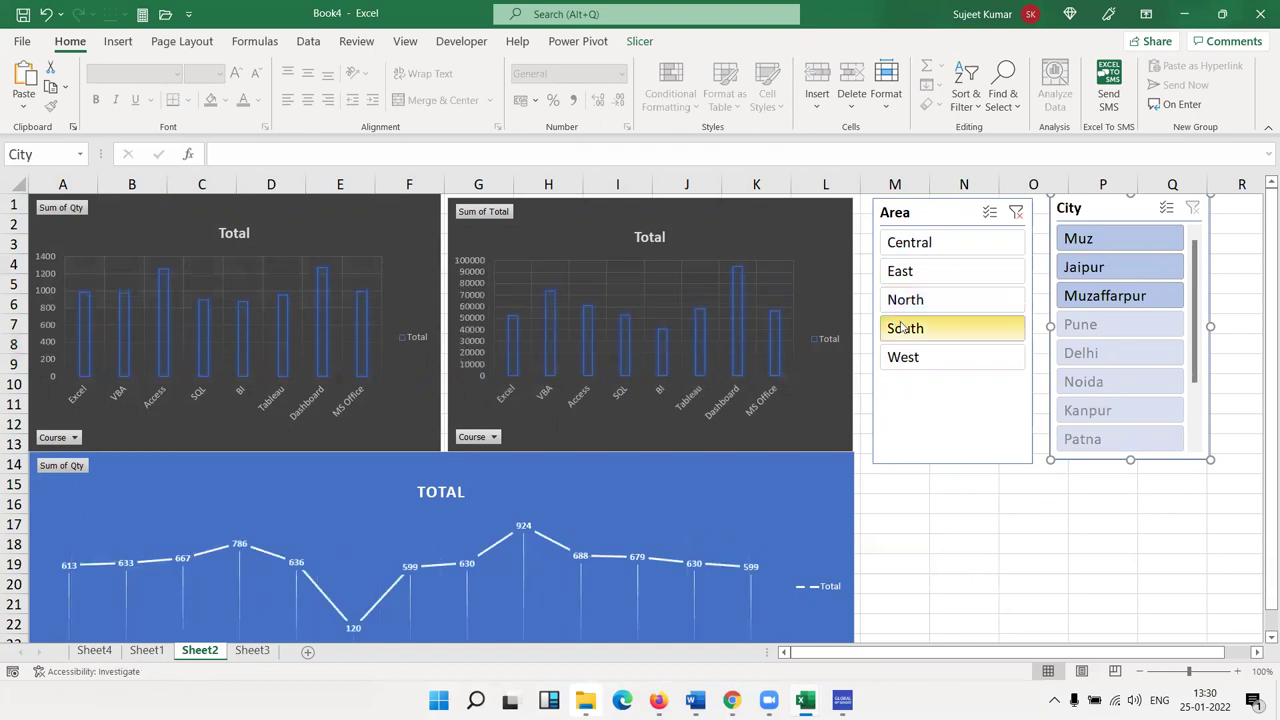
left_click(918, 274)
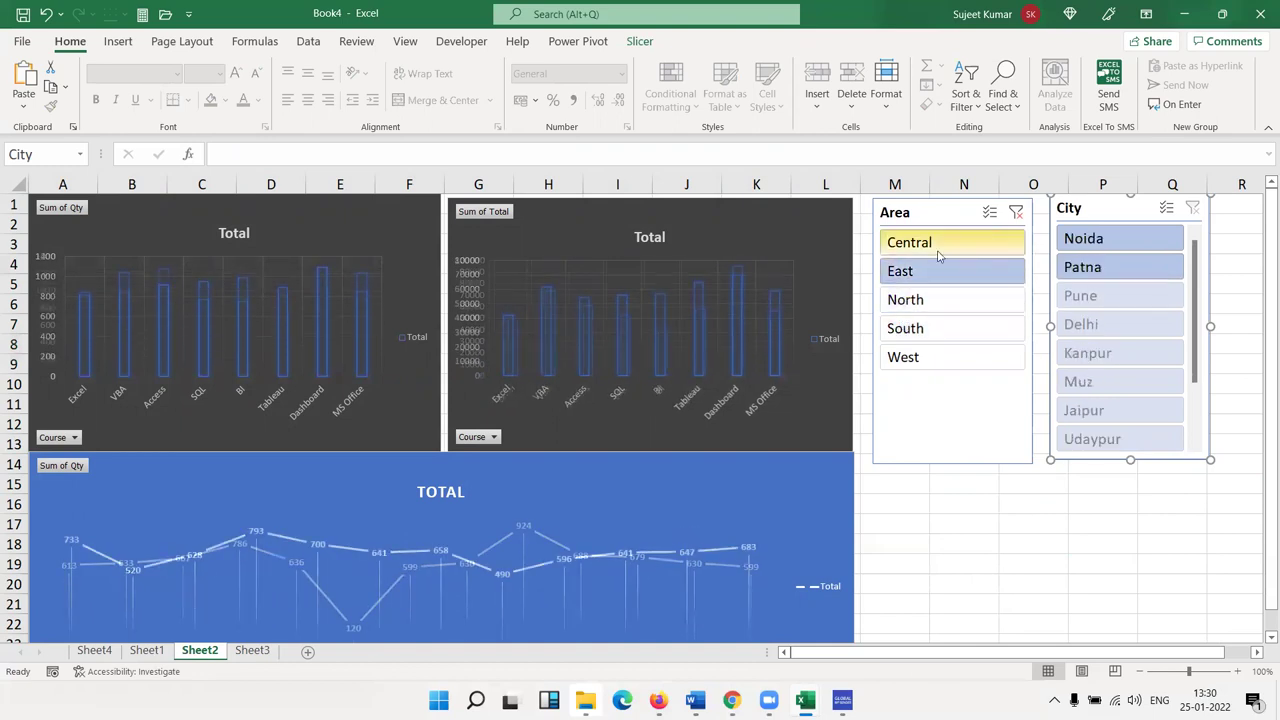
left_click(1016, 212)
Try the City filters Noida, Kanpur, Delhi and Pune, checking Sheet4, then clear the city filter
left_click(1082, 298)
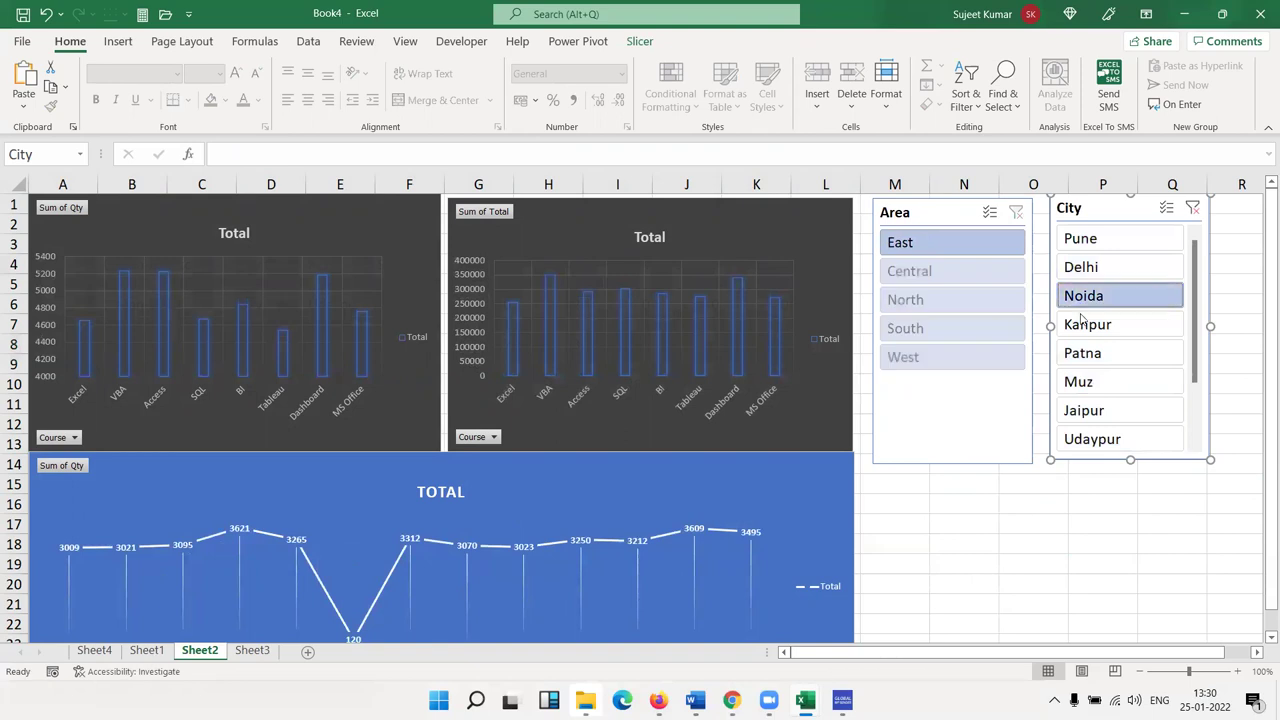
left_click(1086, 325)
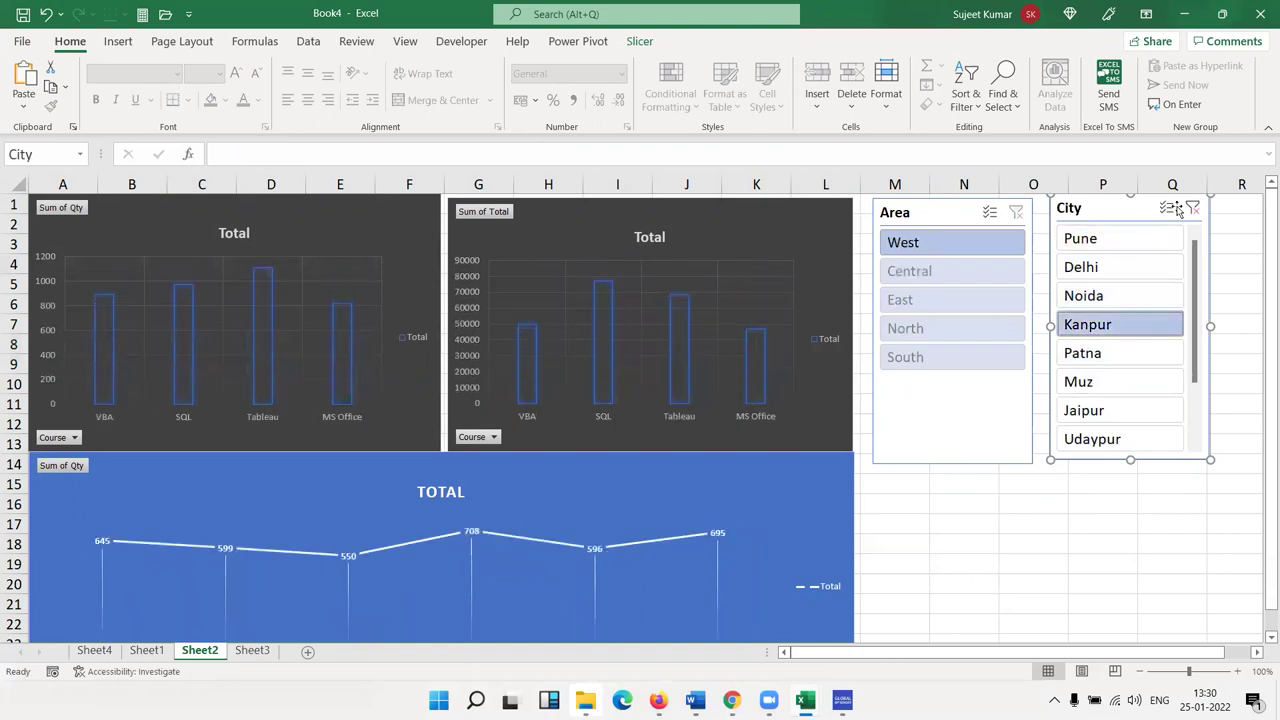
left_click(1090, 296)
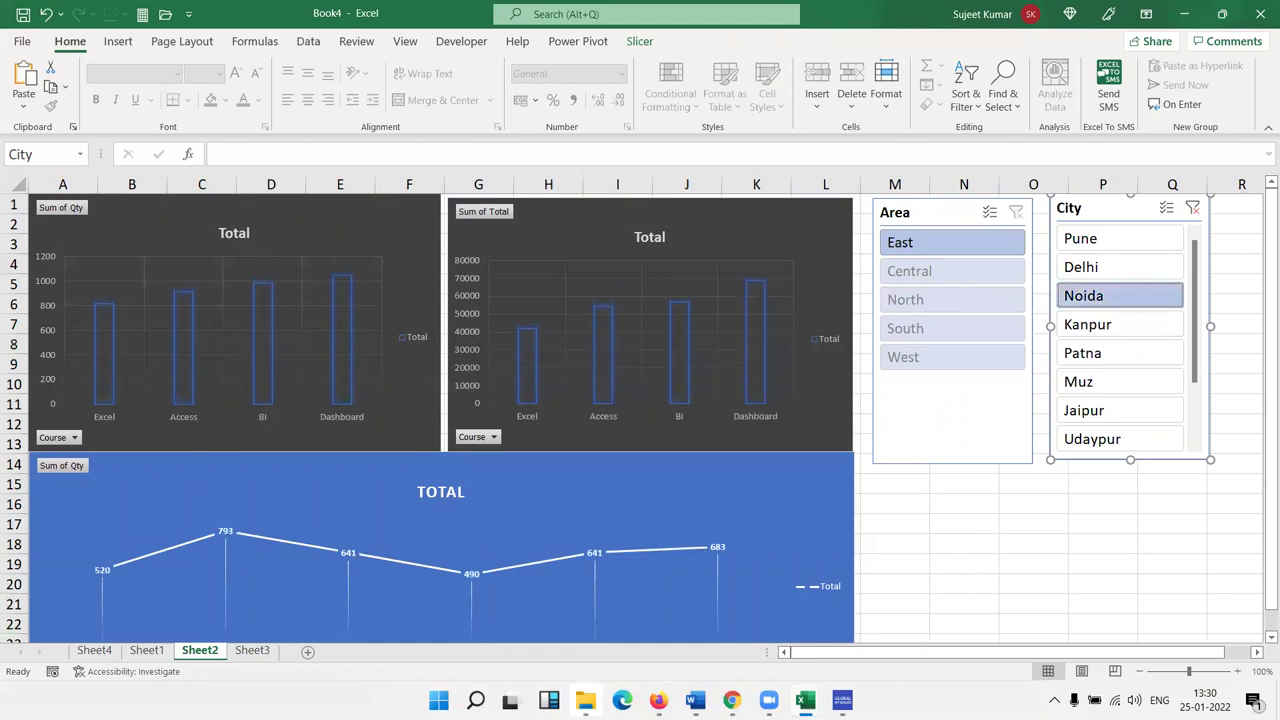
left_click(96, 654)
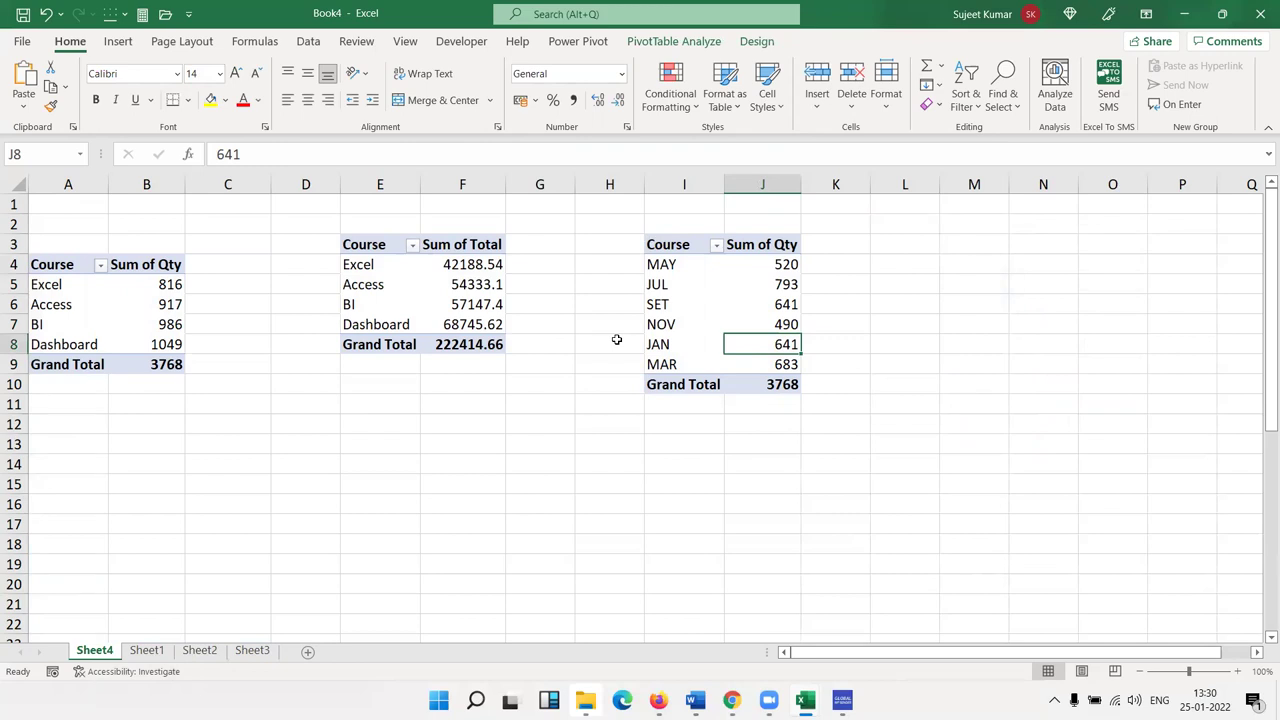
left_click(212, 648)
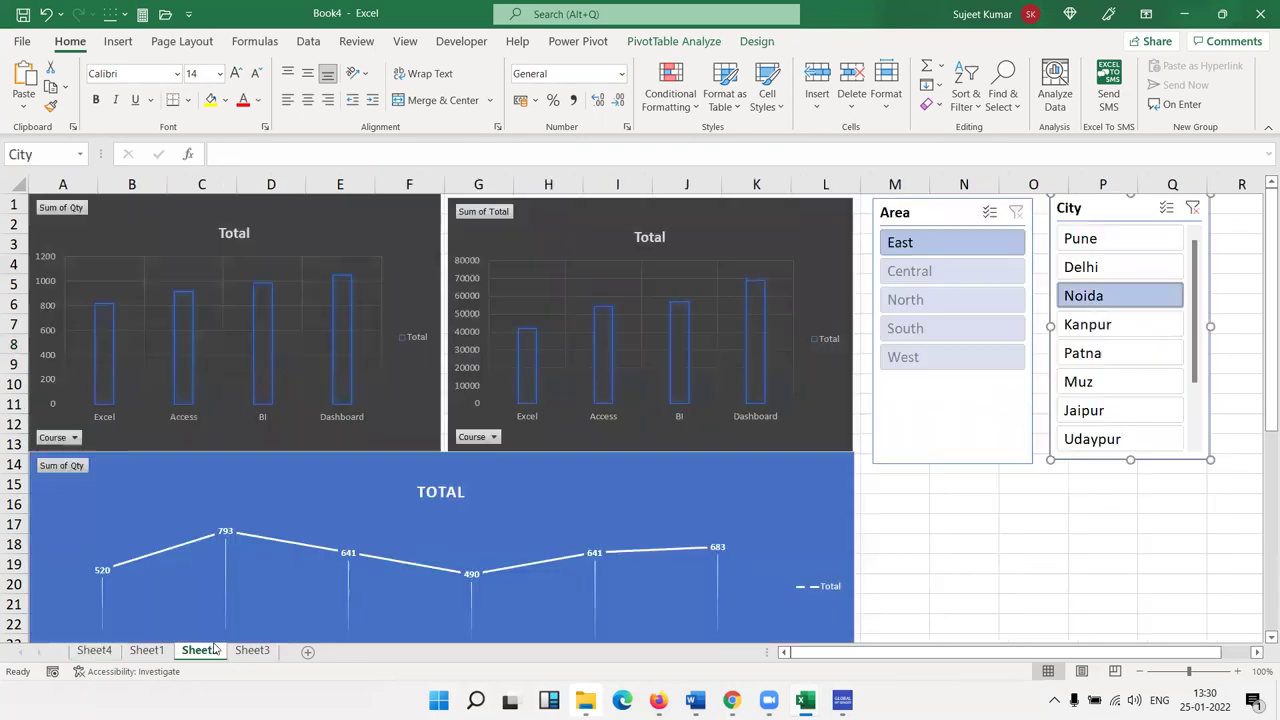
left_click(1124, 262)
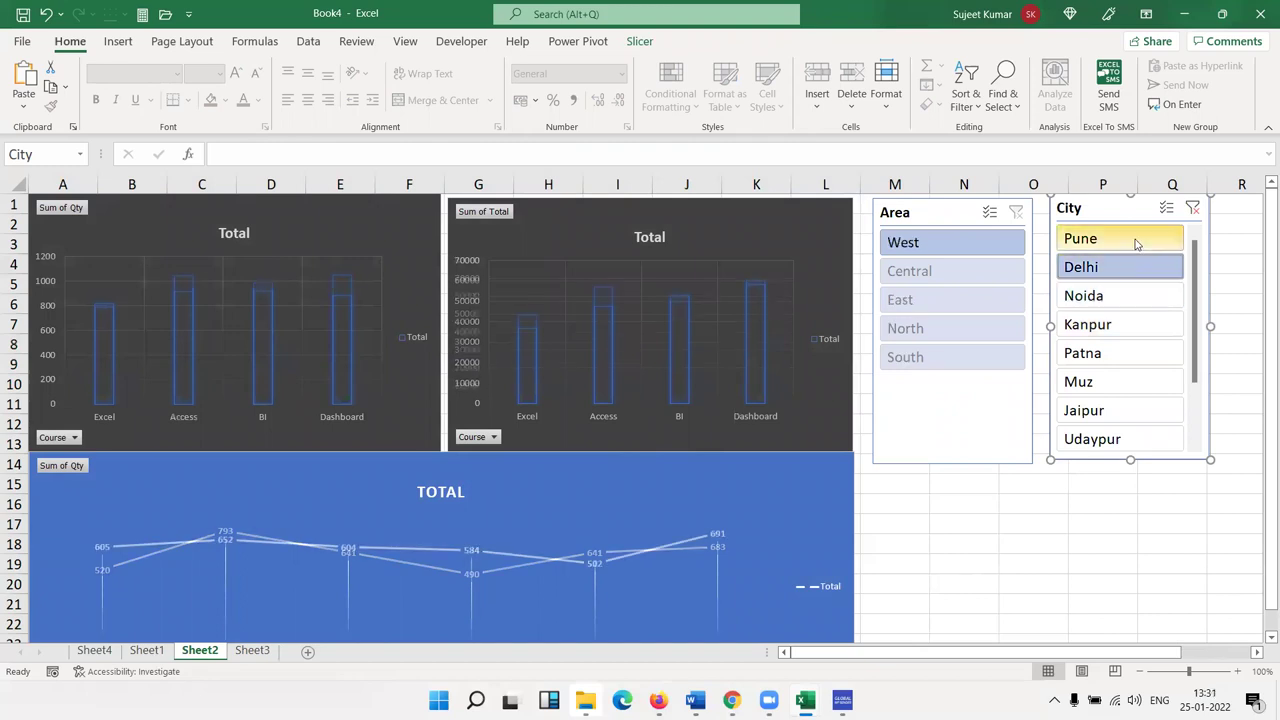
left_click(1132, 240)
left_click(1191, 208)
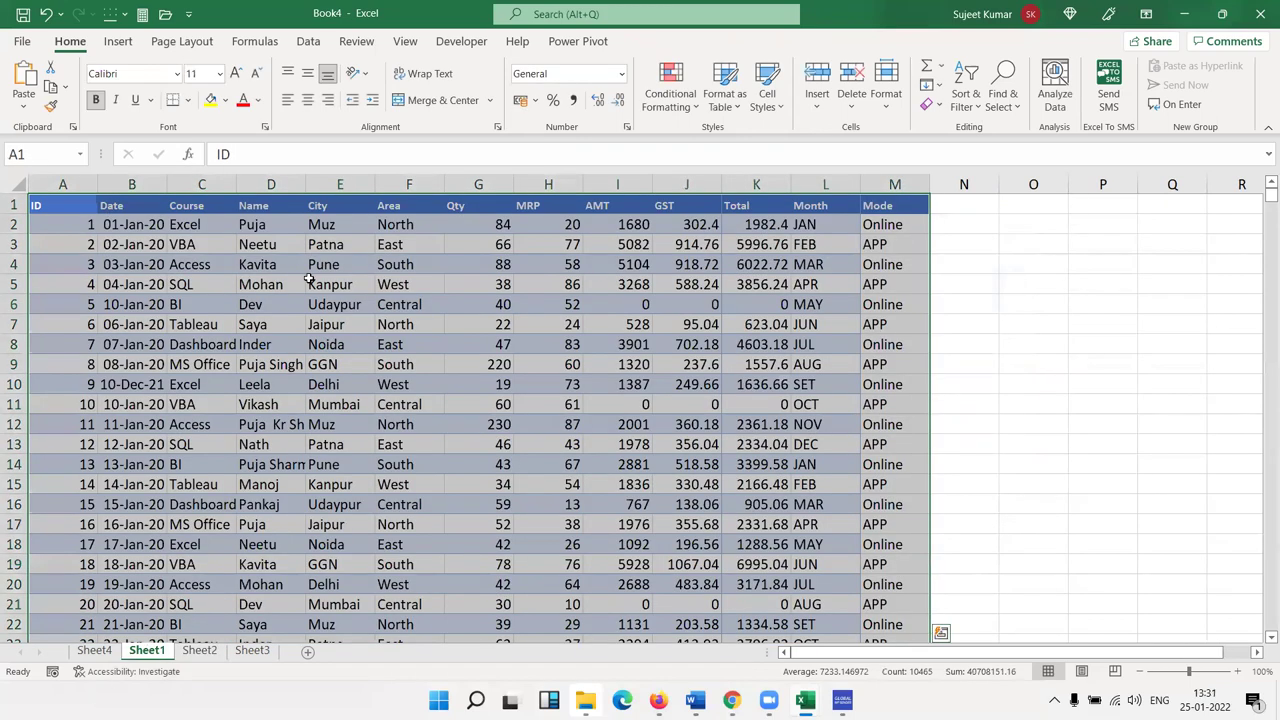
Insert blank rows above the Sheet1 data and select the full range from header A5:M5
left_click(310, 280)
left_click(111, 646)
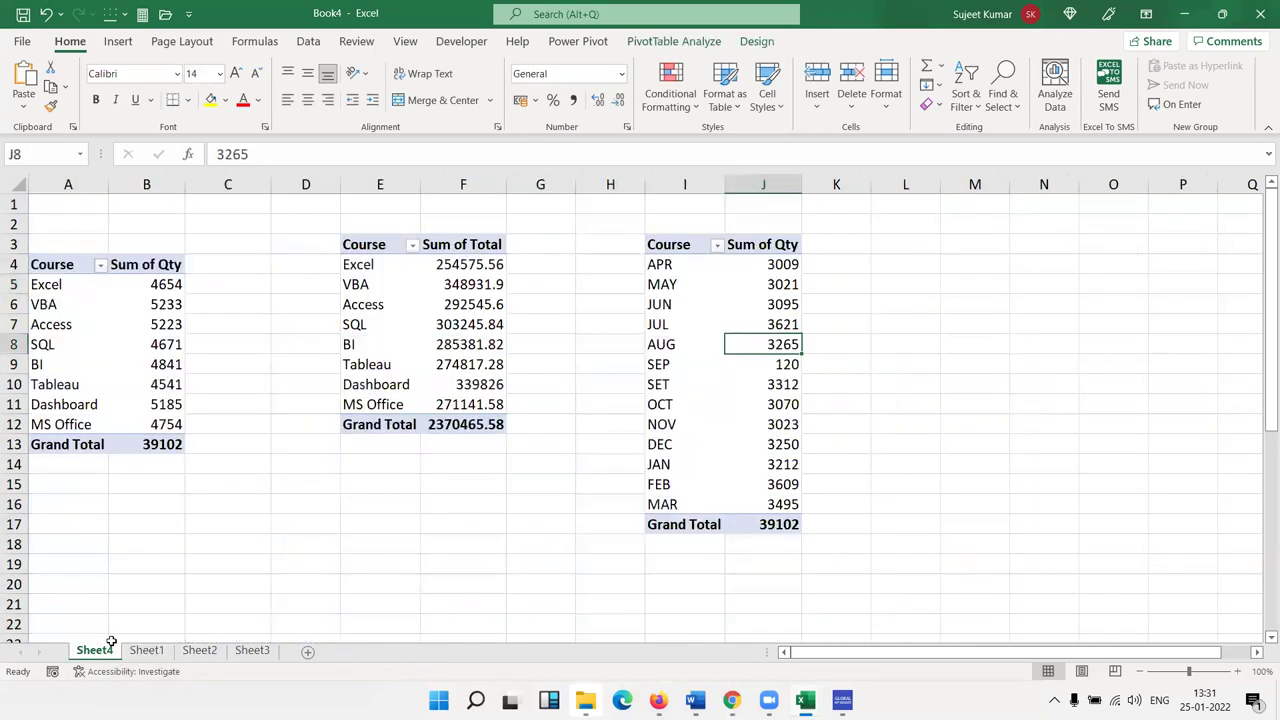
left_click(140, 650)
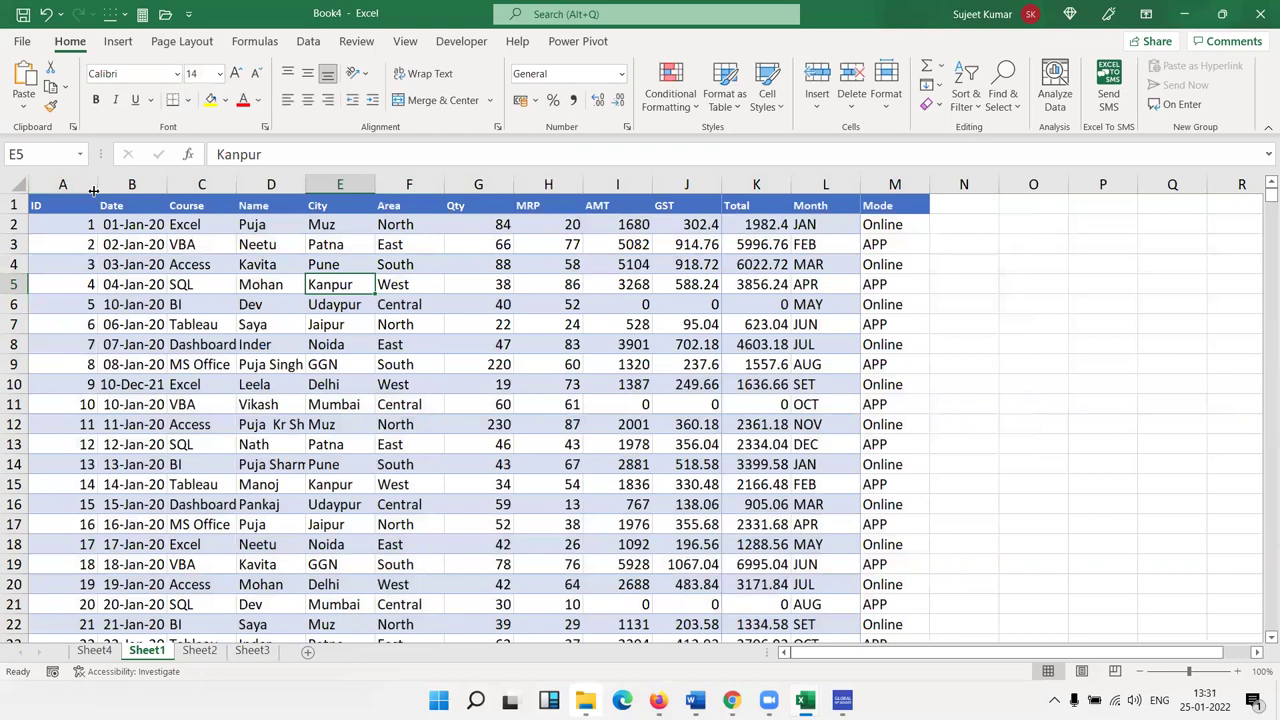
left_click(11, 204)
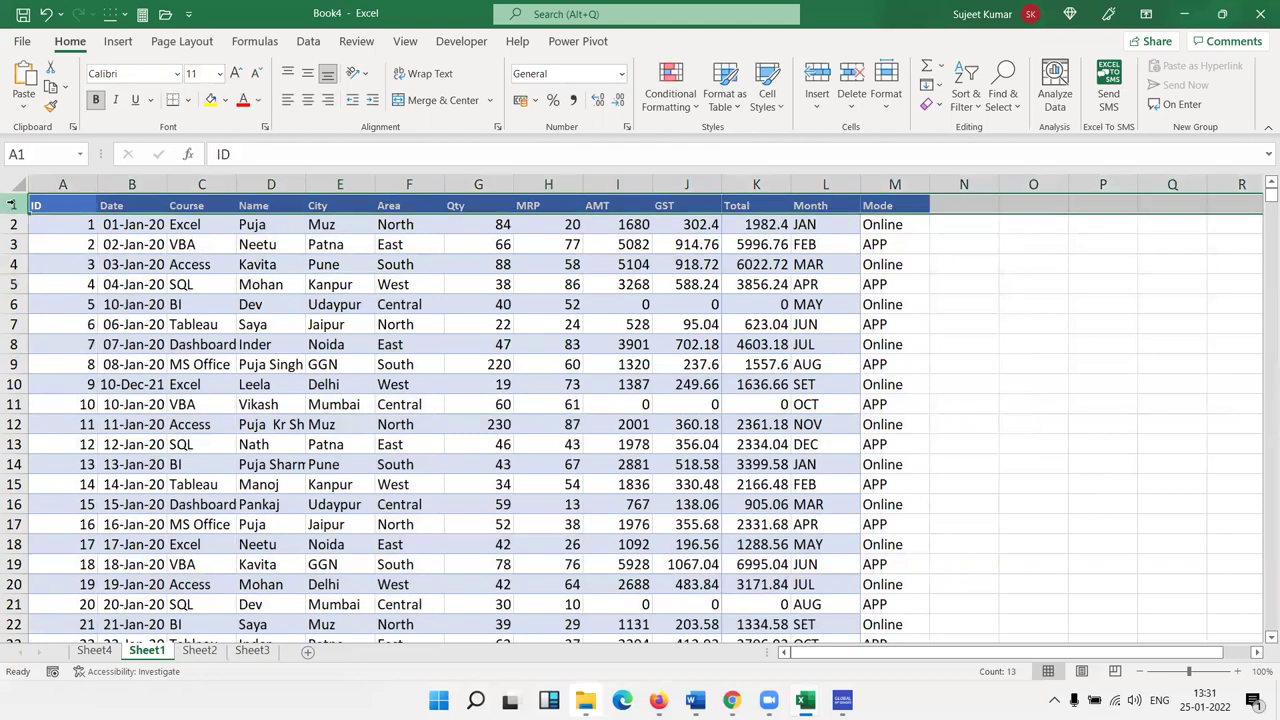
key("ctrl+shift+plus")
key("ctrl+shift+plus")
key("ctrl+shift+plus")
key("ctrl+shift+plus")
key("Down")
key("Down")
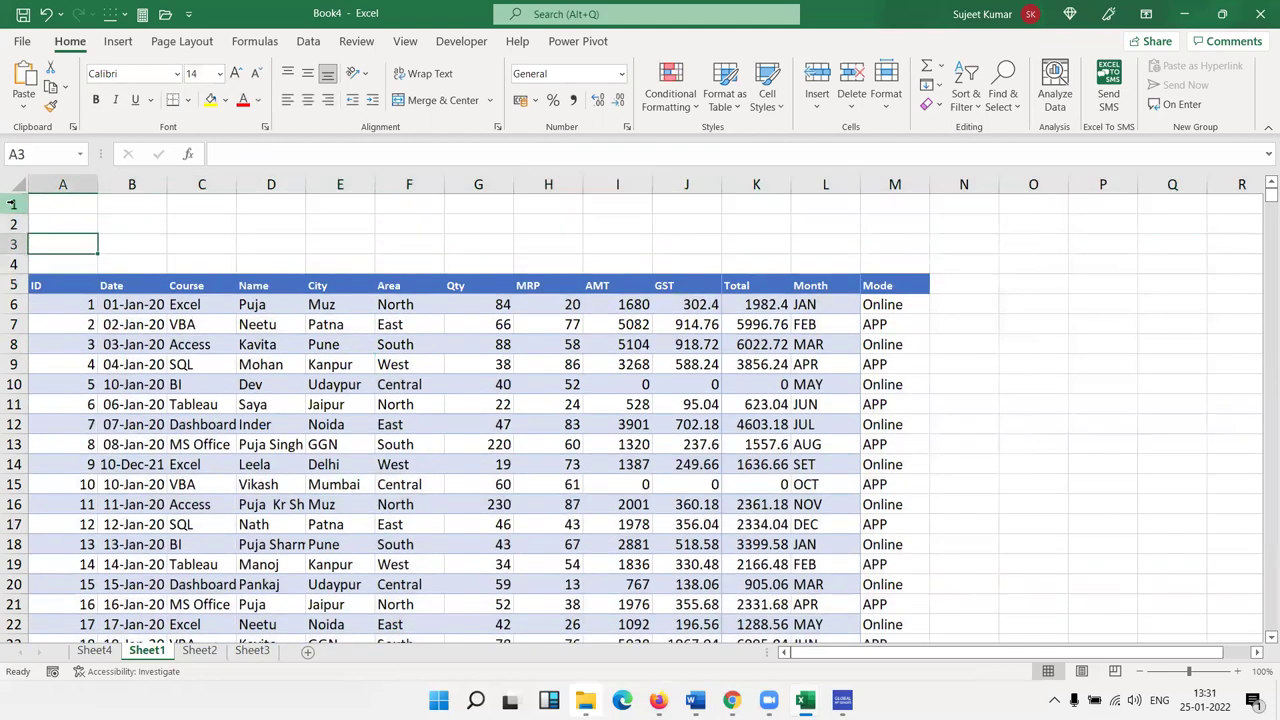
key("Down")
key("Down")
key("ctrl+shift+Right")
key("ctrl+shift+Down")
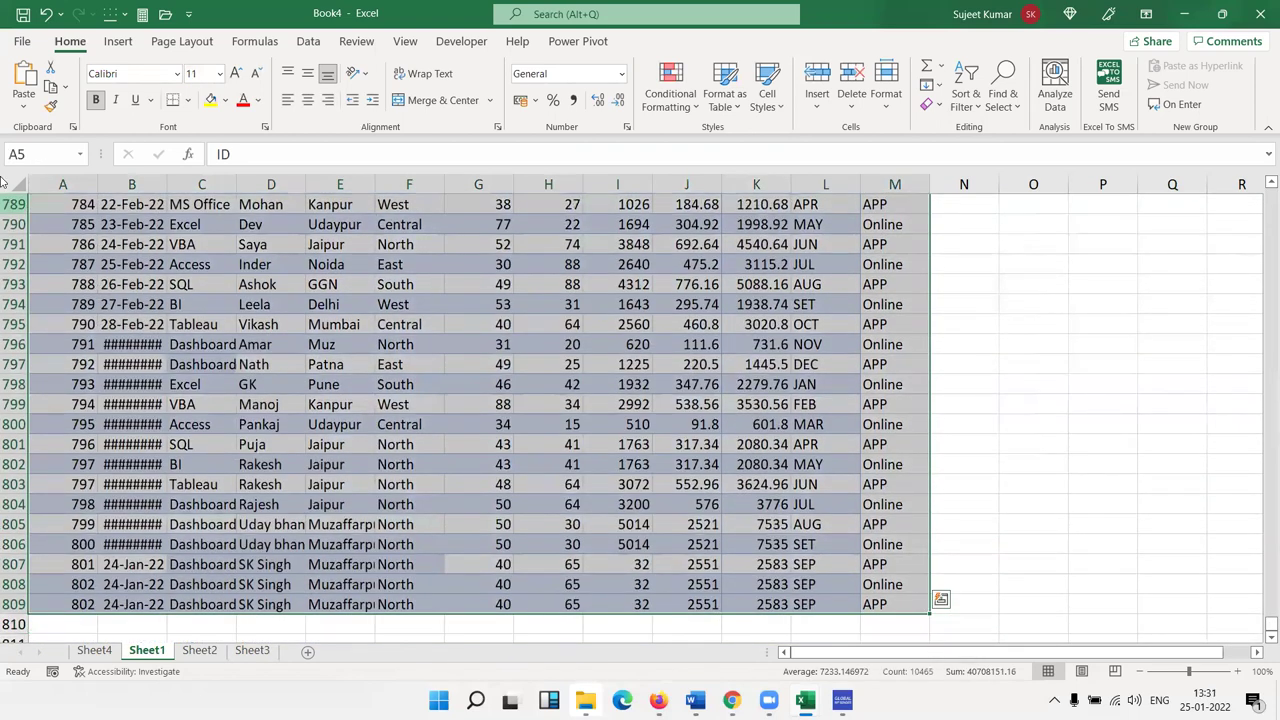
Convert the selected range into a table
left_click(118, 41)
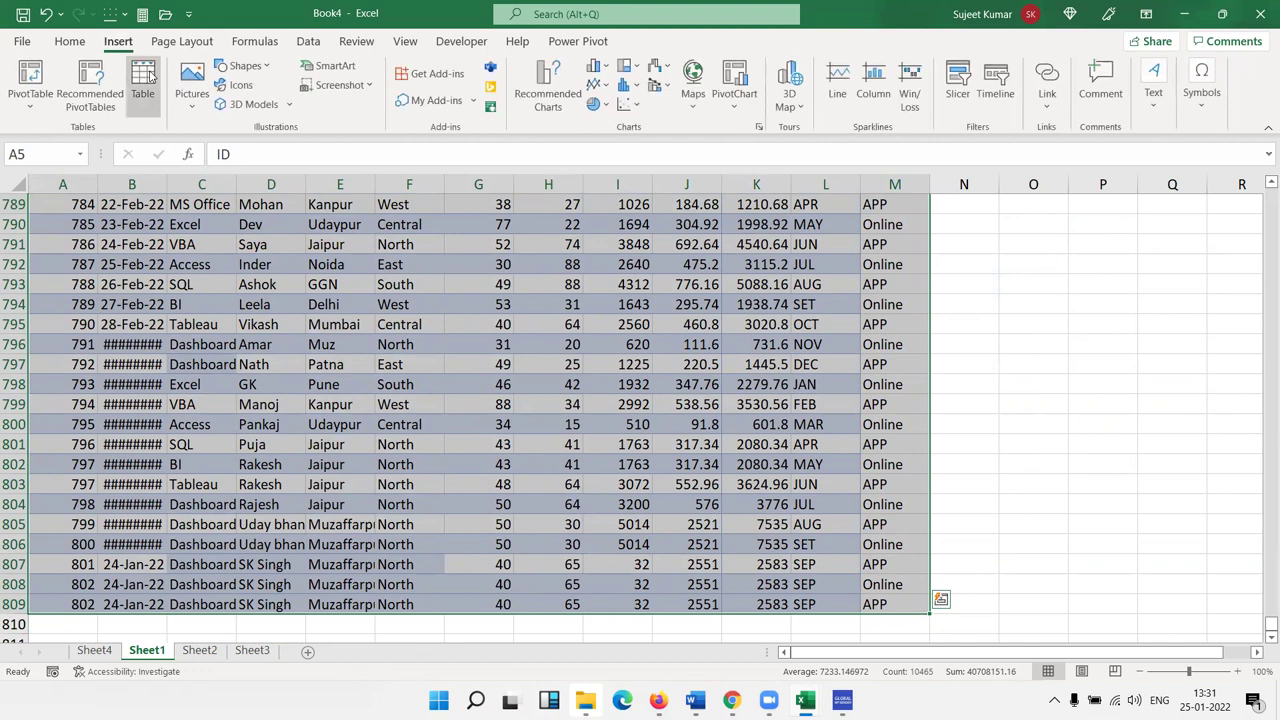
left_click(146, 77)
left_click(651, 384)
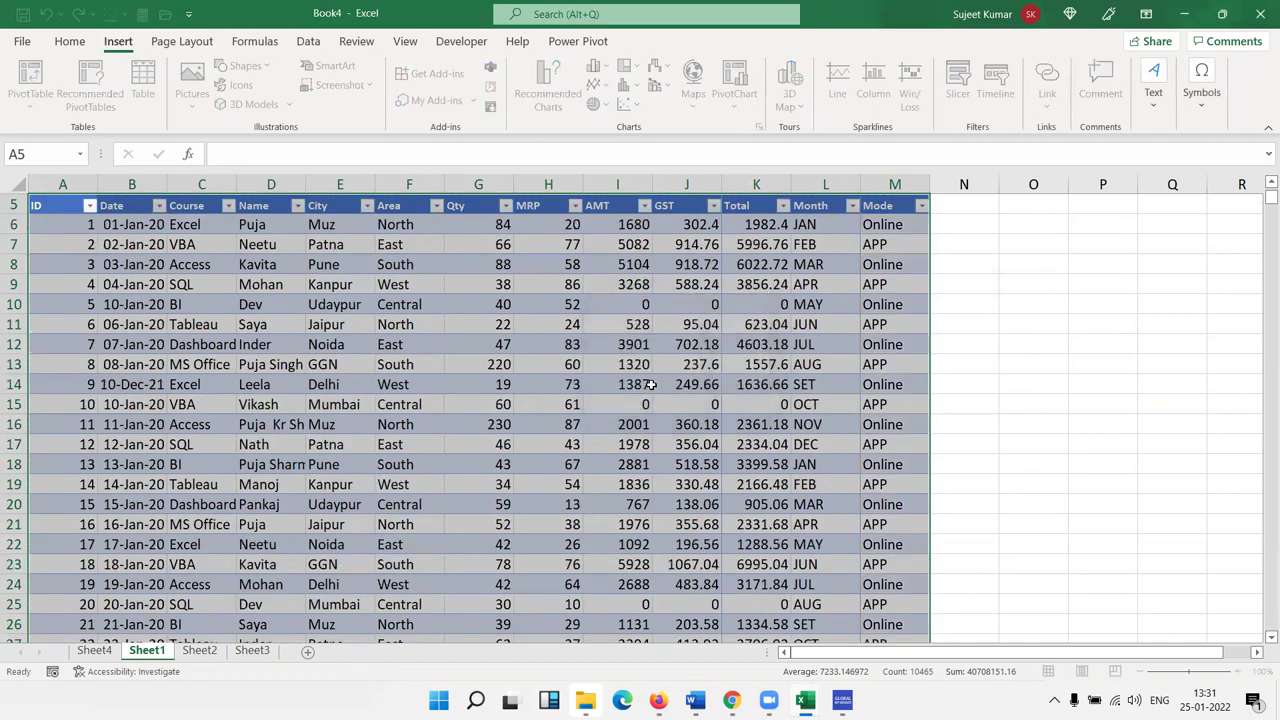
Add slicers for Course, Name, City, Area, Month and Mode
left_click(259, 93)
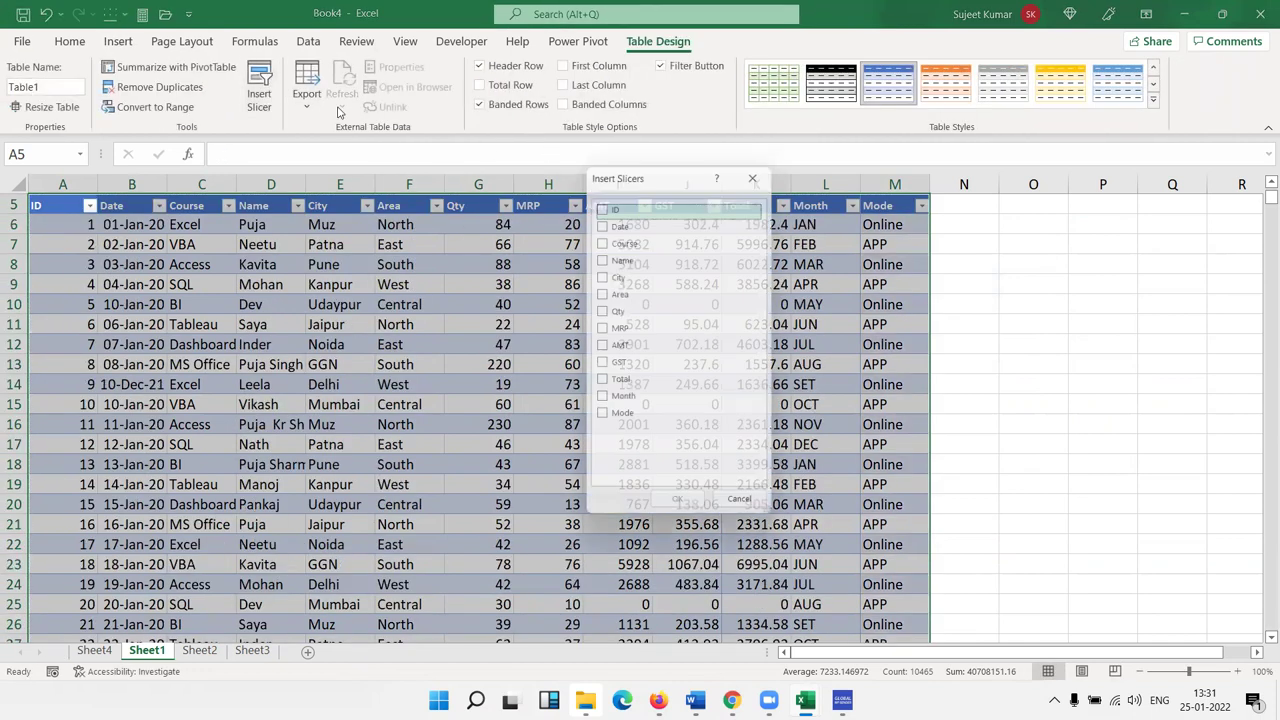
left_click(600, 240)
left_click(600, 257)
left_click(600, 275)
left_click(600, 293)
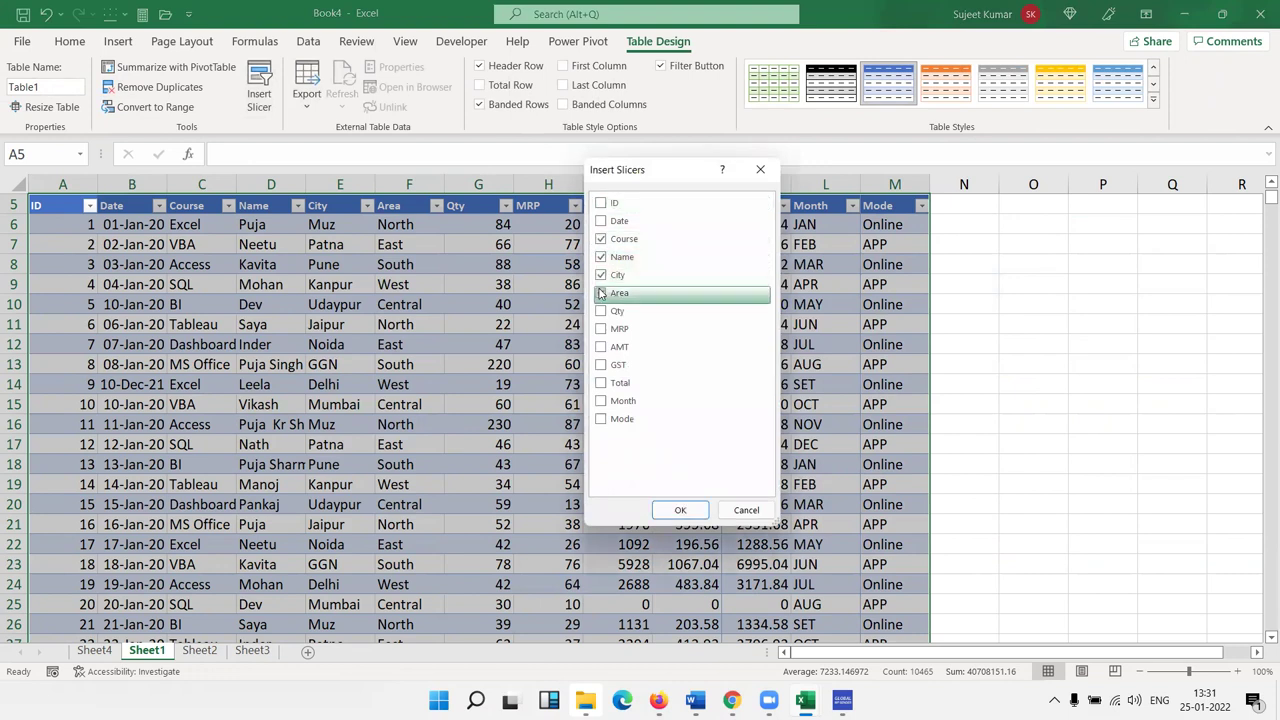
left_click(600, 401)
left_click(600, 419)
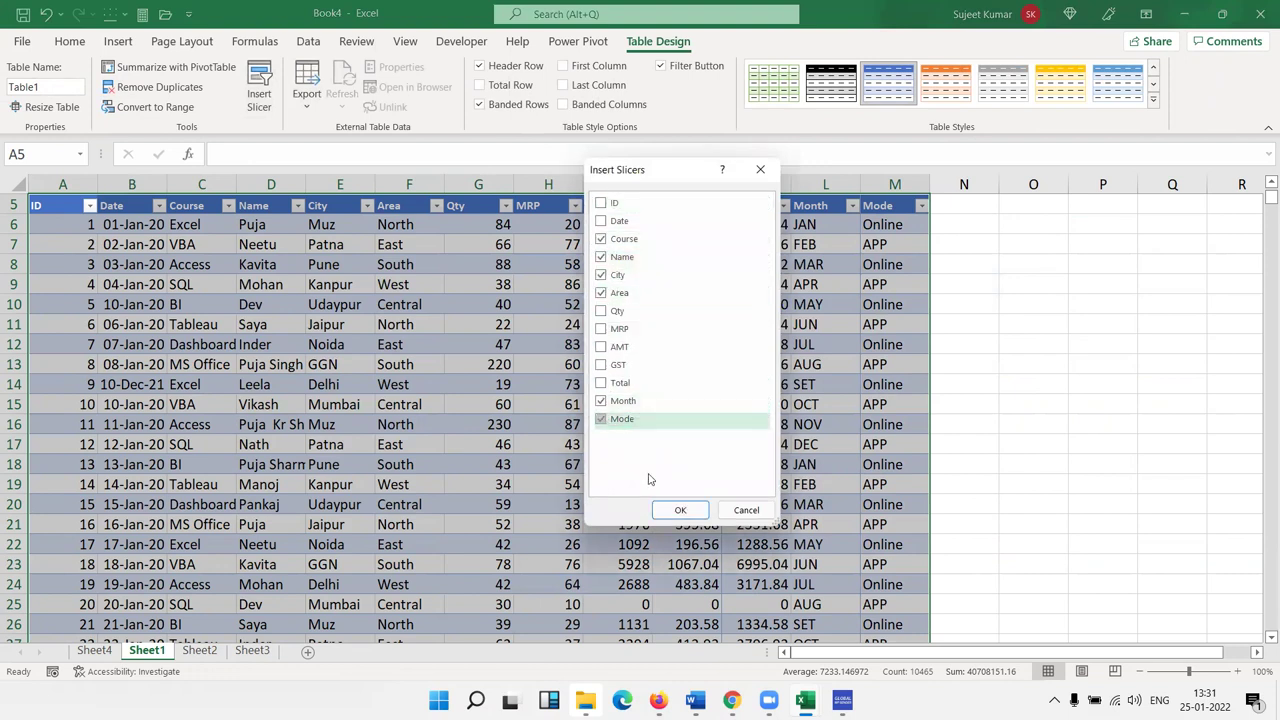
left_click(675, 510)
Place the Course slicer beside column N with two button columns, sized to show every button
left_click(1033, 404)
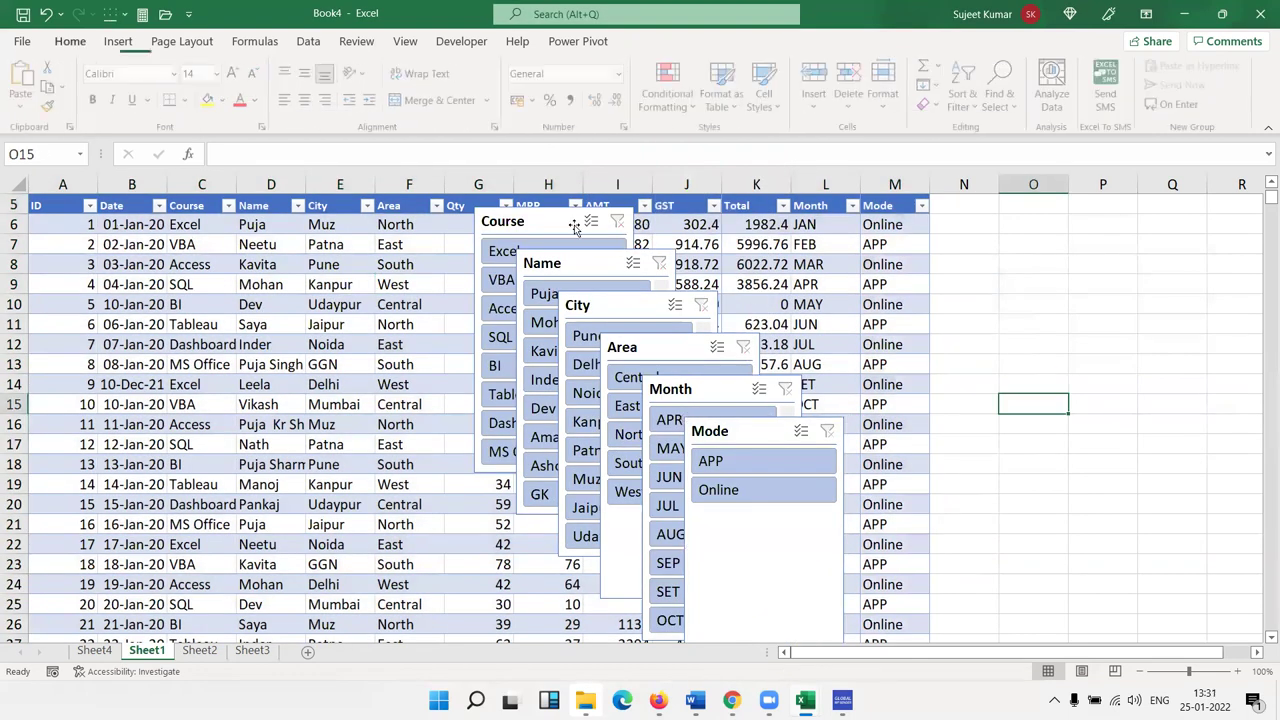
left_click_drag(549, 221, 1002, 207)
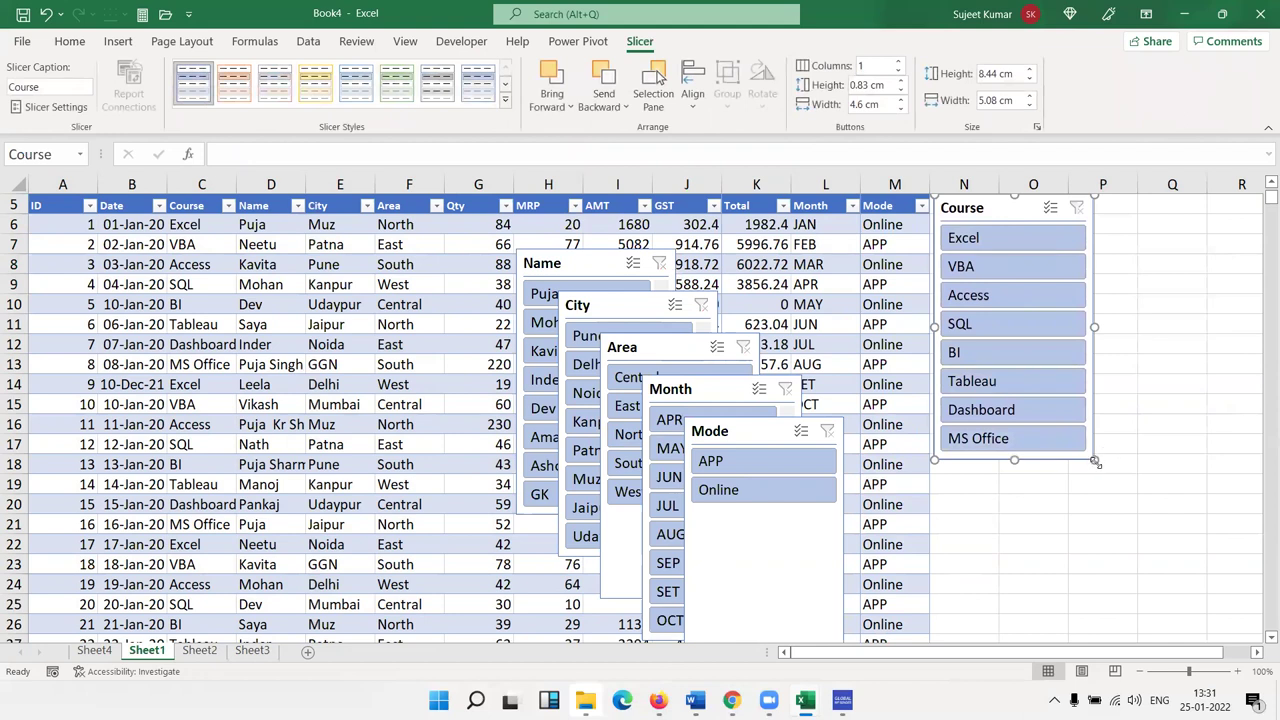
left_click_drag(1016, 461, 1010, 330)
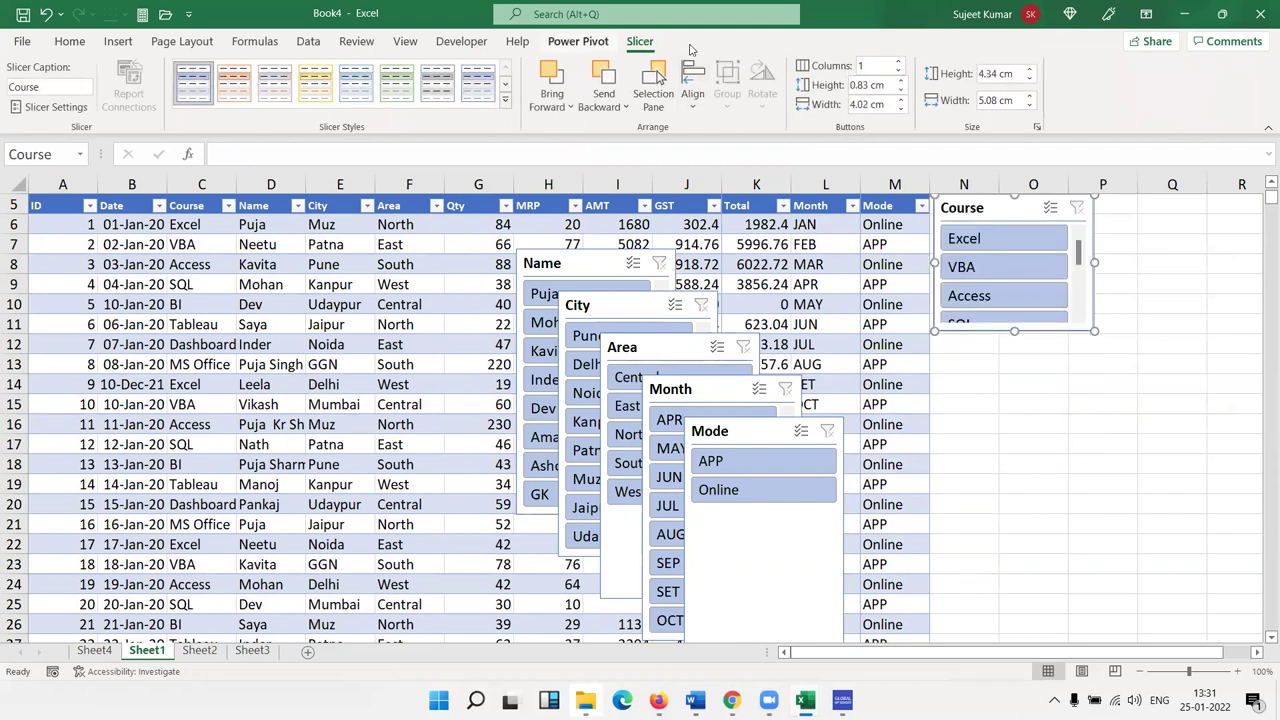
left_click(897, 62)
mouse_move(1094, 332)
left_mouse_down()
mouse_move(1100, 359)
mouse_move(1100, 345)
left_mouse_up()
Put the Mode slicer next to Course with APP and Online side by side, shortened to fit
mouse_move(757, 449)
left_mouse_down()
mouse_move(982, 369)
mouse_move(1263, 178)
left_mouse_up()
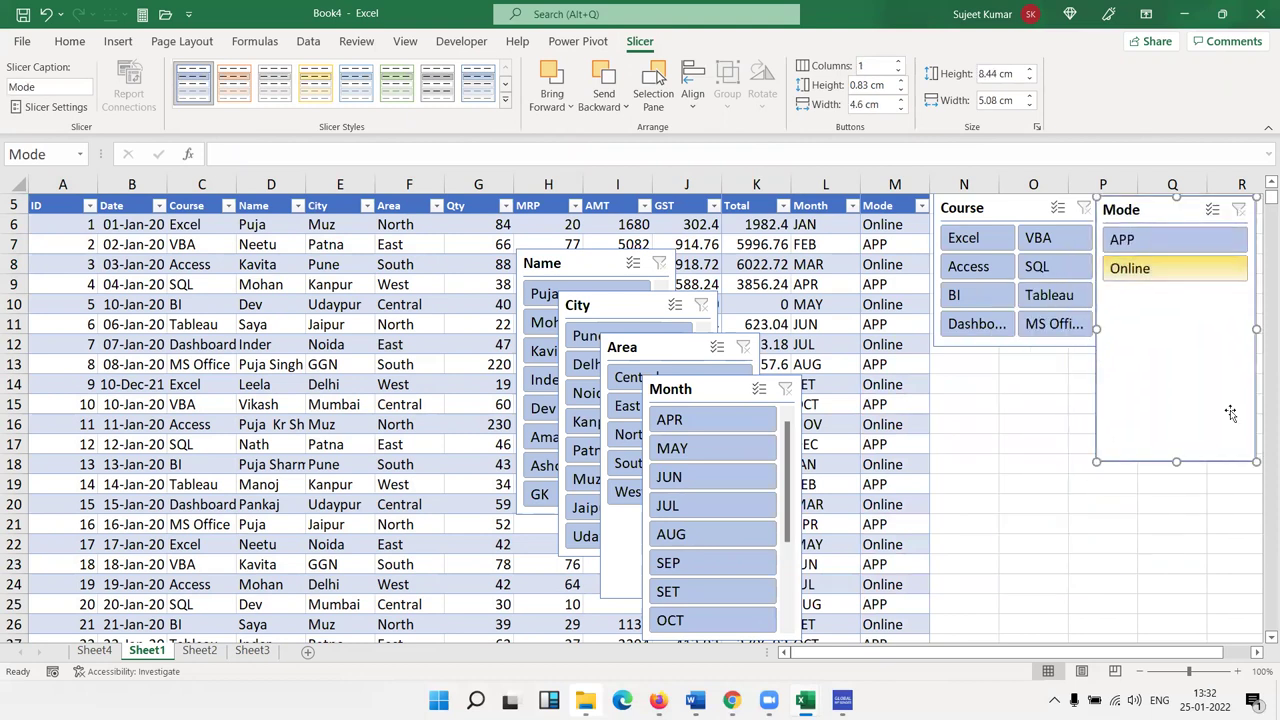
left_click_drag(1177, 461, 1176, 283)
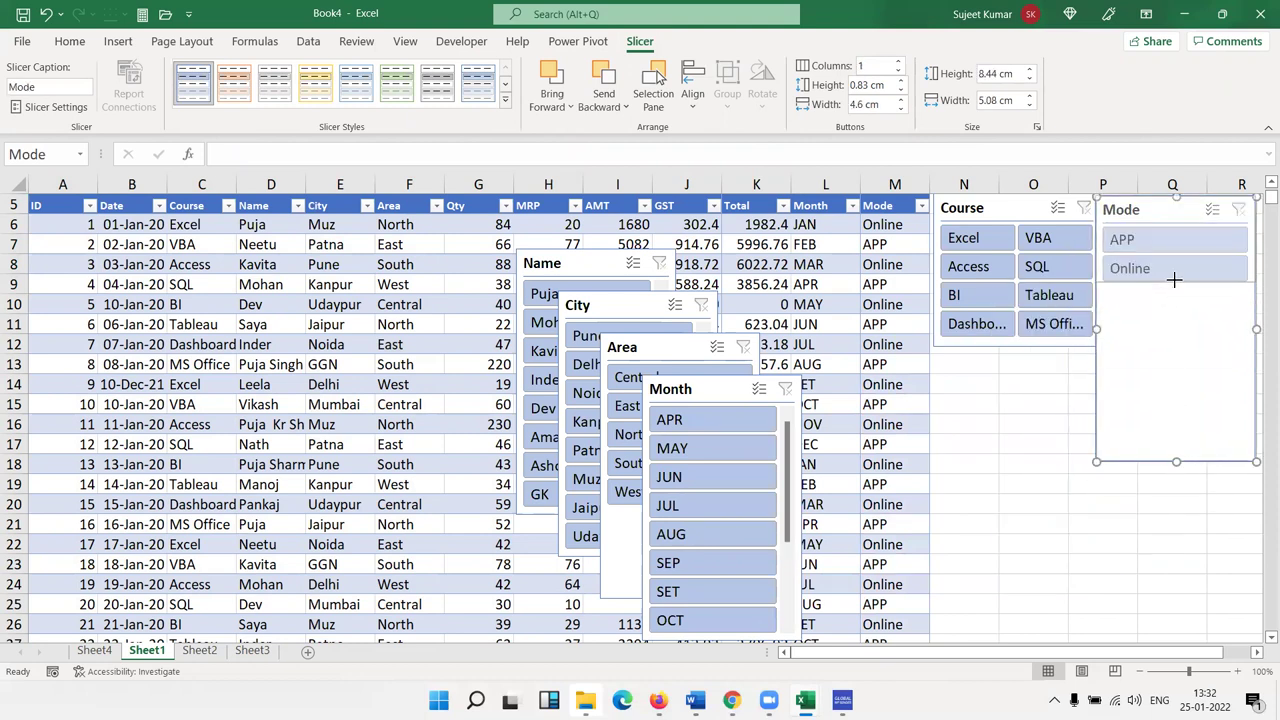
left_click(898, 61)
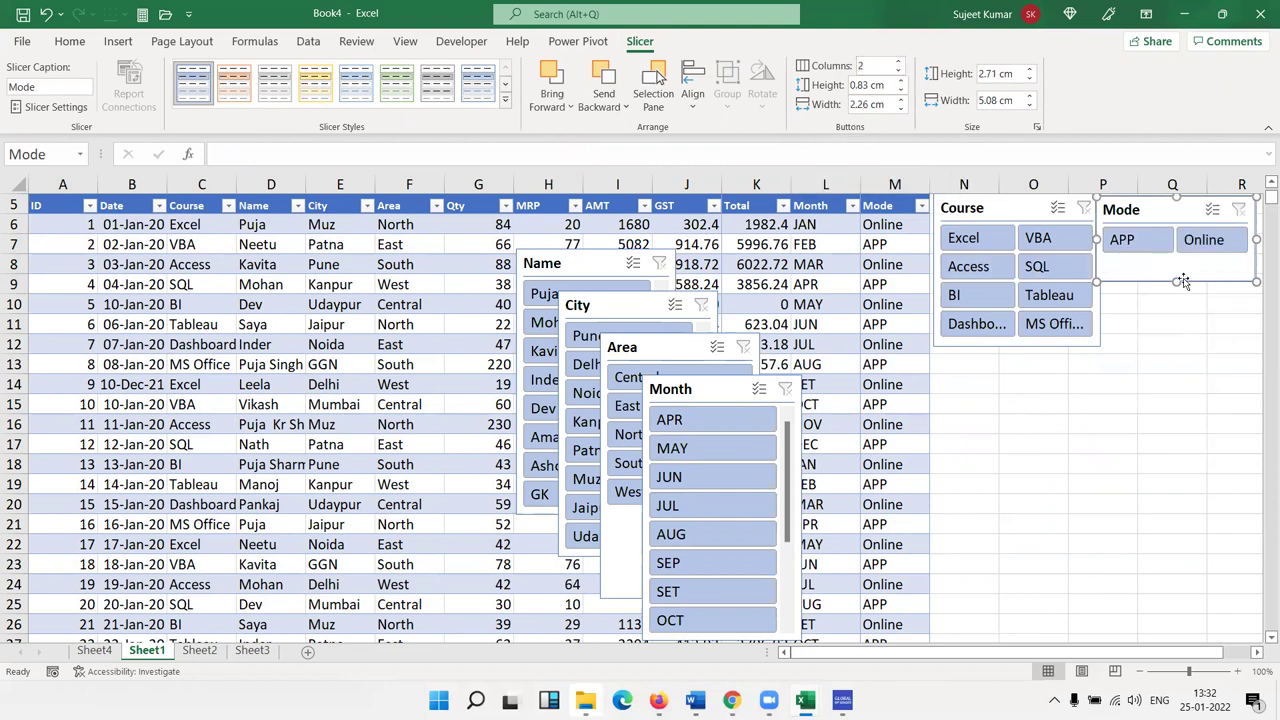
left_click_drag(1176, 281, 1176, 259)
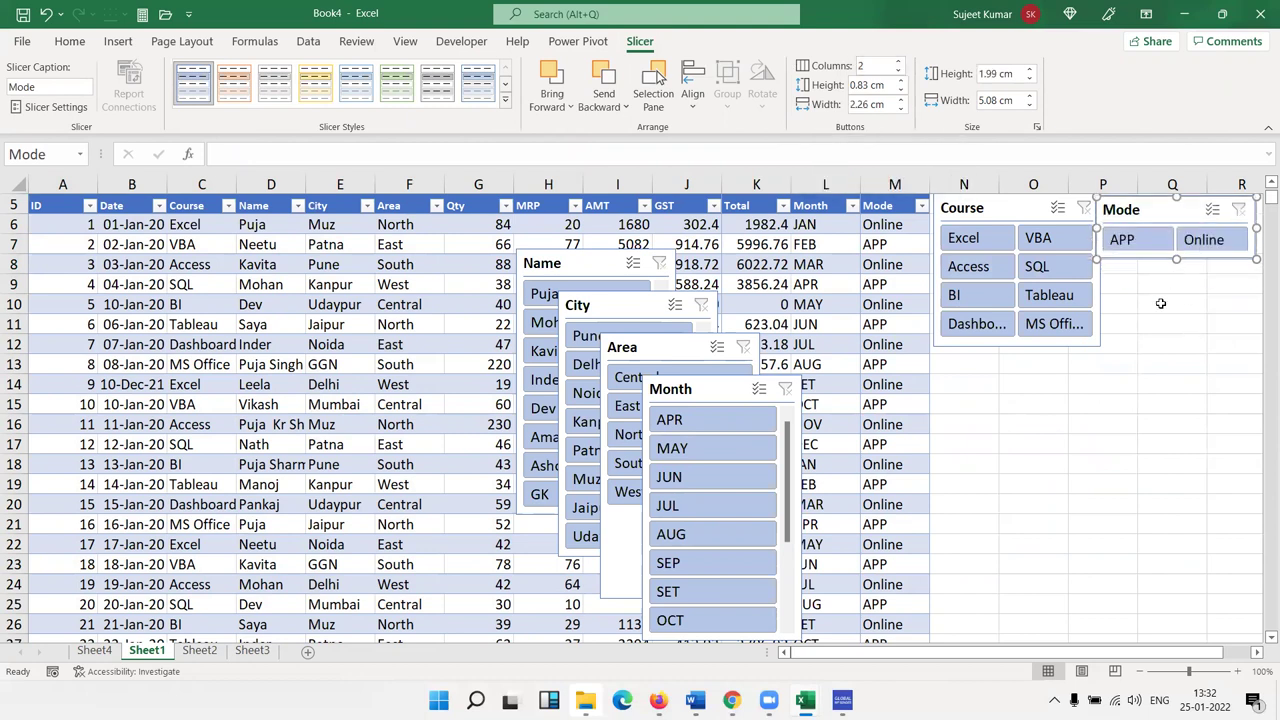
left_click(1155, 406)
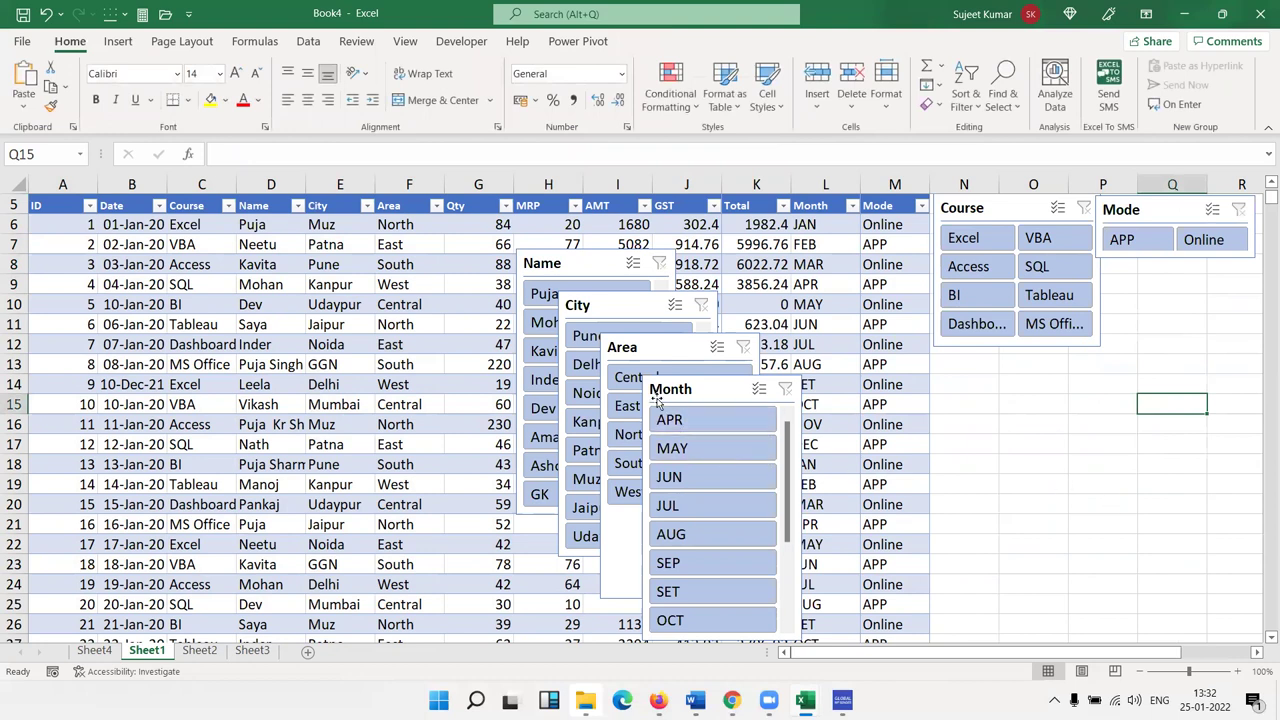
Place the Month slicer under Mode with three button columns and resize it
left_click_drag(657, 400, 1135, 285)
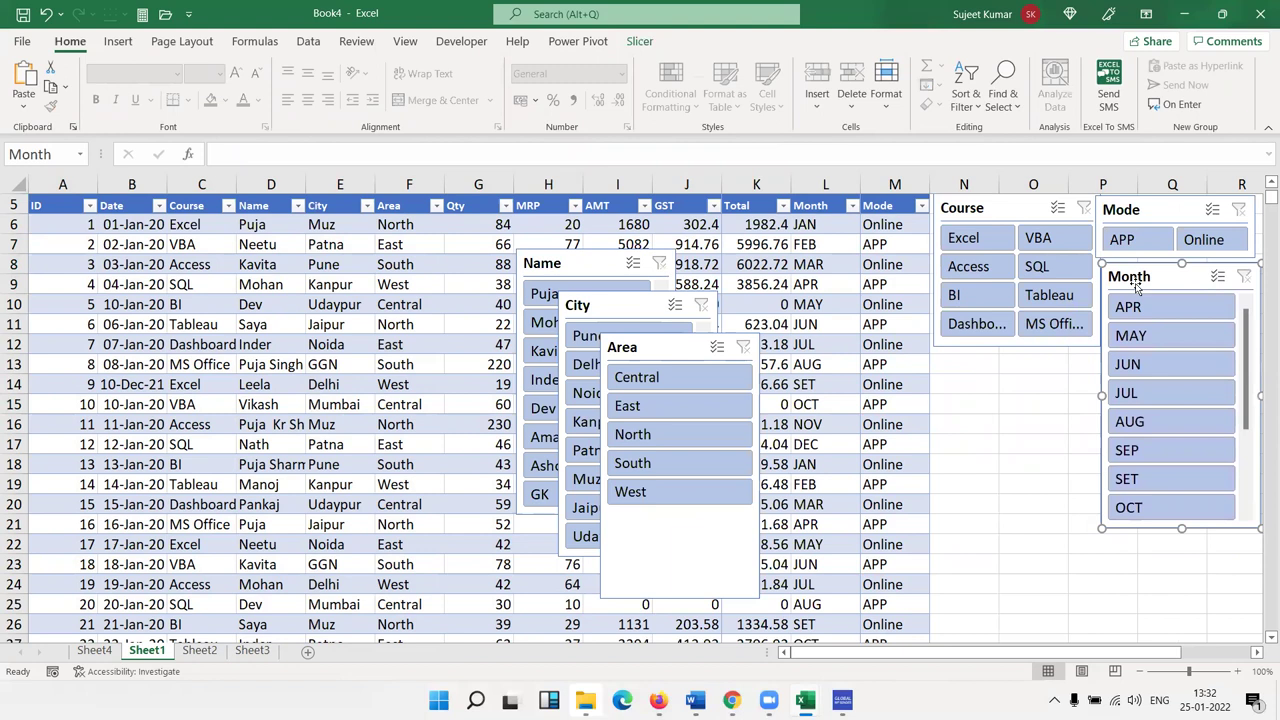
left_click(639, 42)
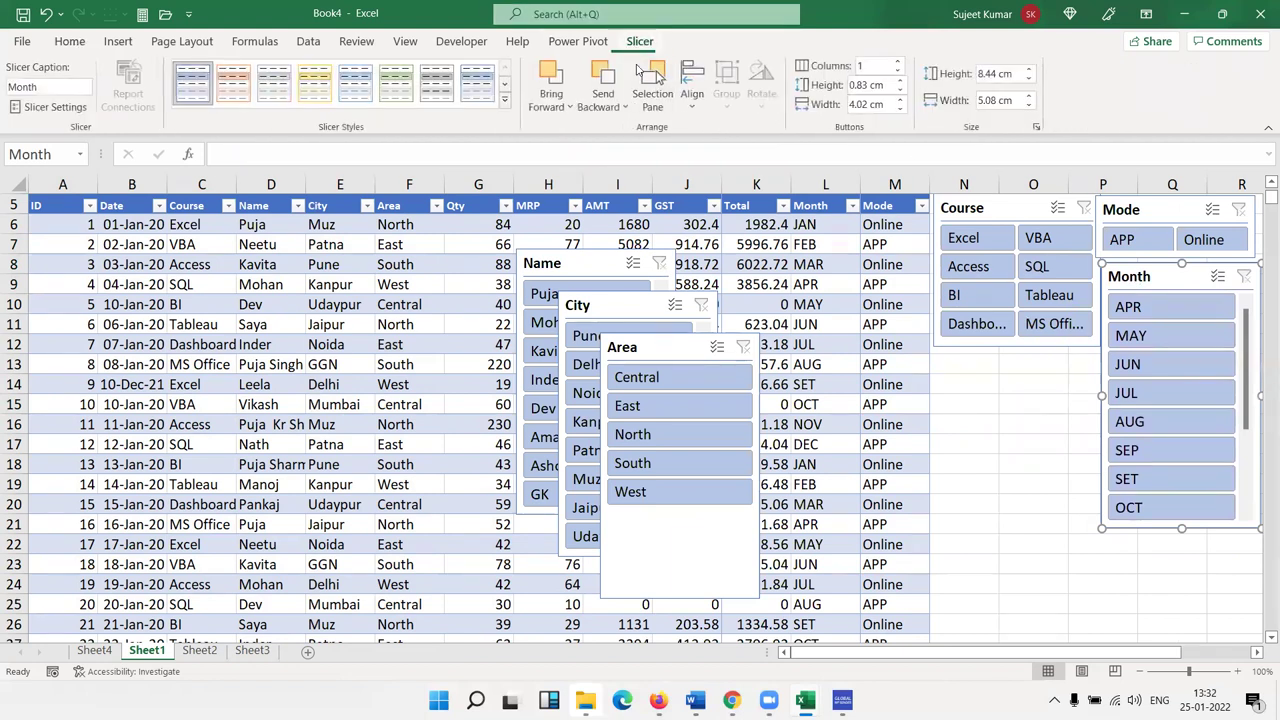
left_click(899, 62)
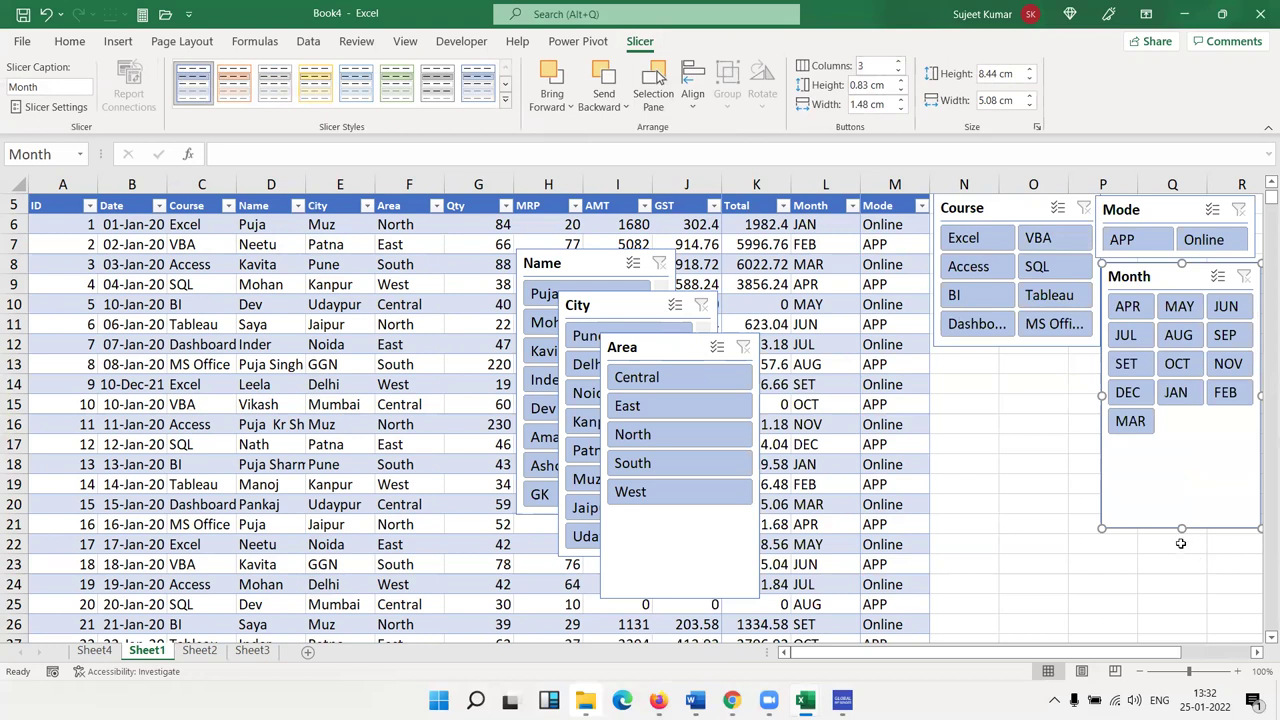
left_click(899, 62)
left_click(900, 72)
left_click_drag(1181, 527, 1183, 441)
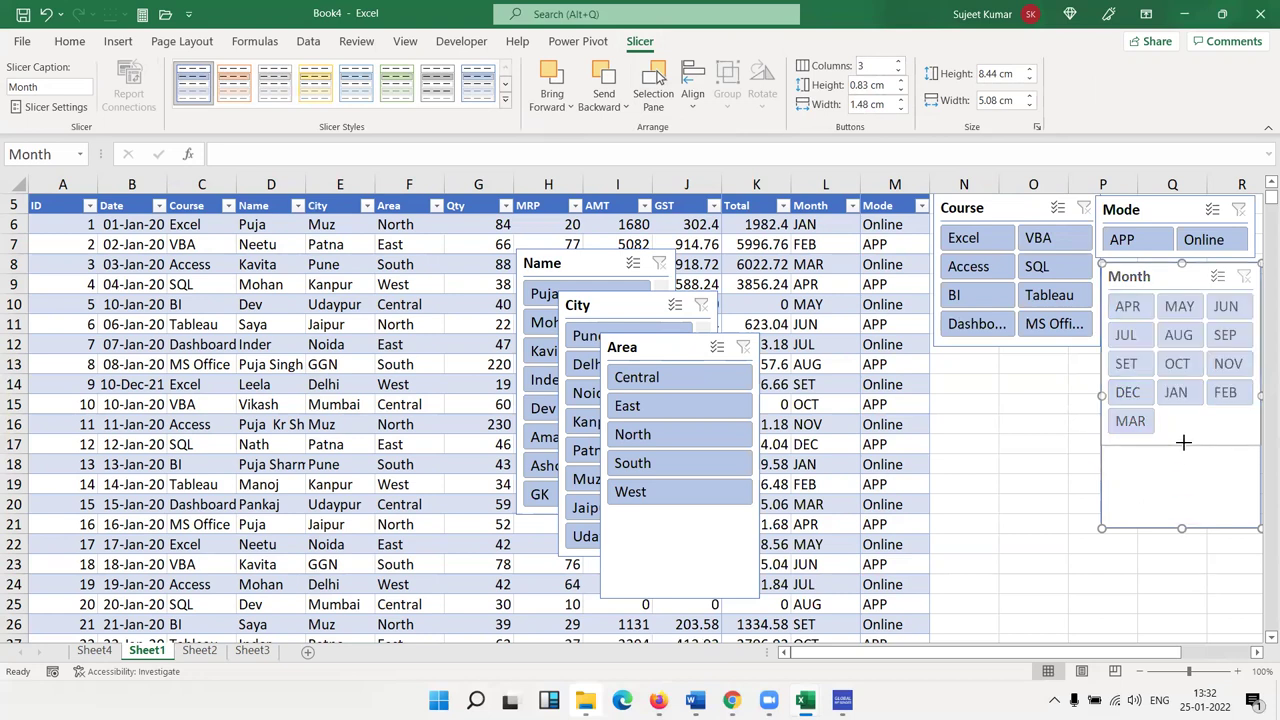
left_click(1018, 504)
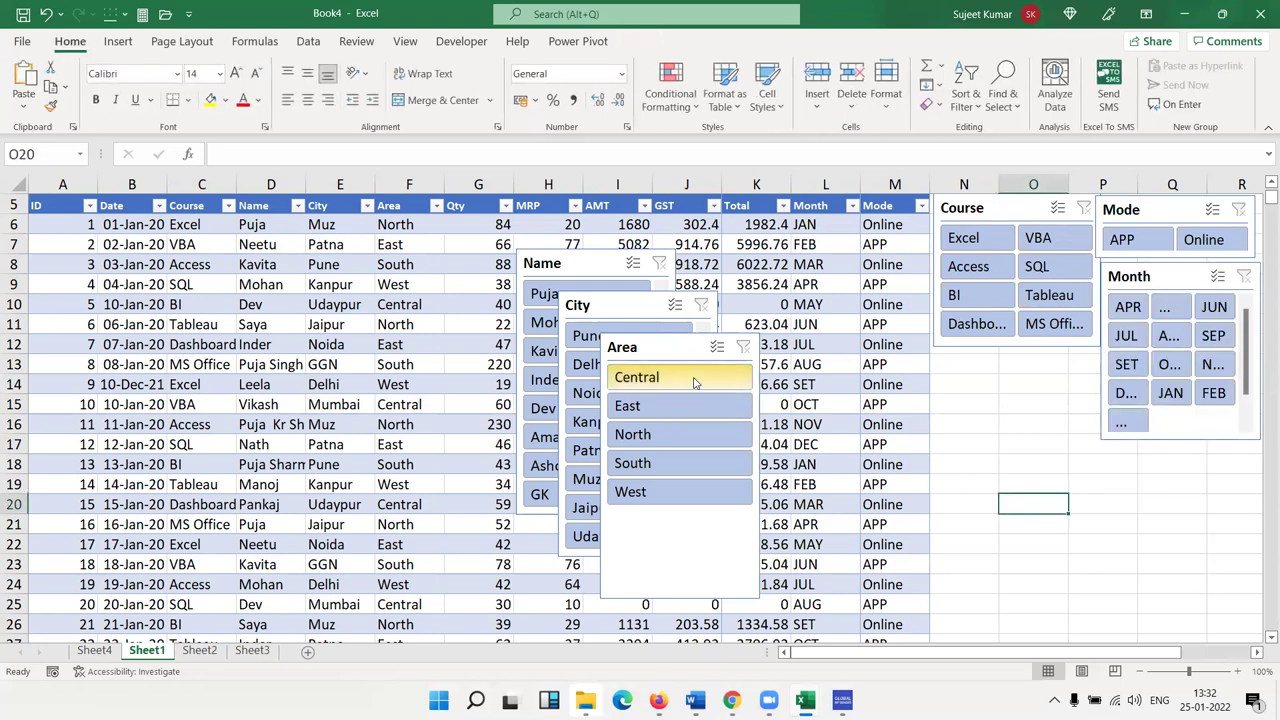
Move the Area slicer below Course with two button columns, shortened
mouse_move(642, 351)
left_mouse_down()
mouse_move(951, 385)
mouse_move(980, 371)
left_mouse_up()
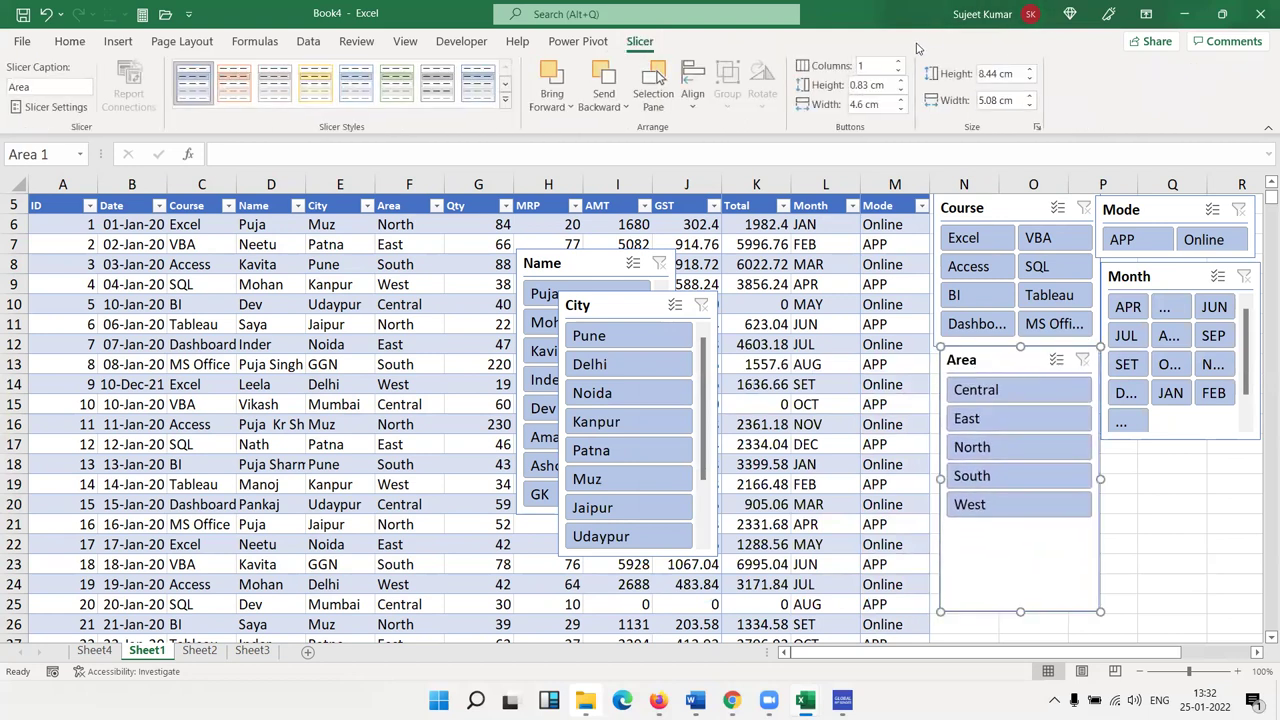
left_click(897, 66)
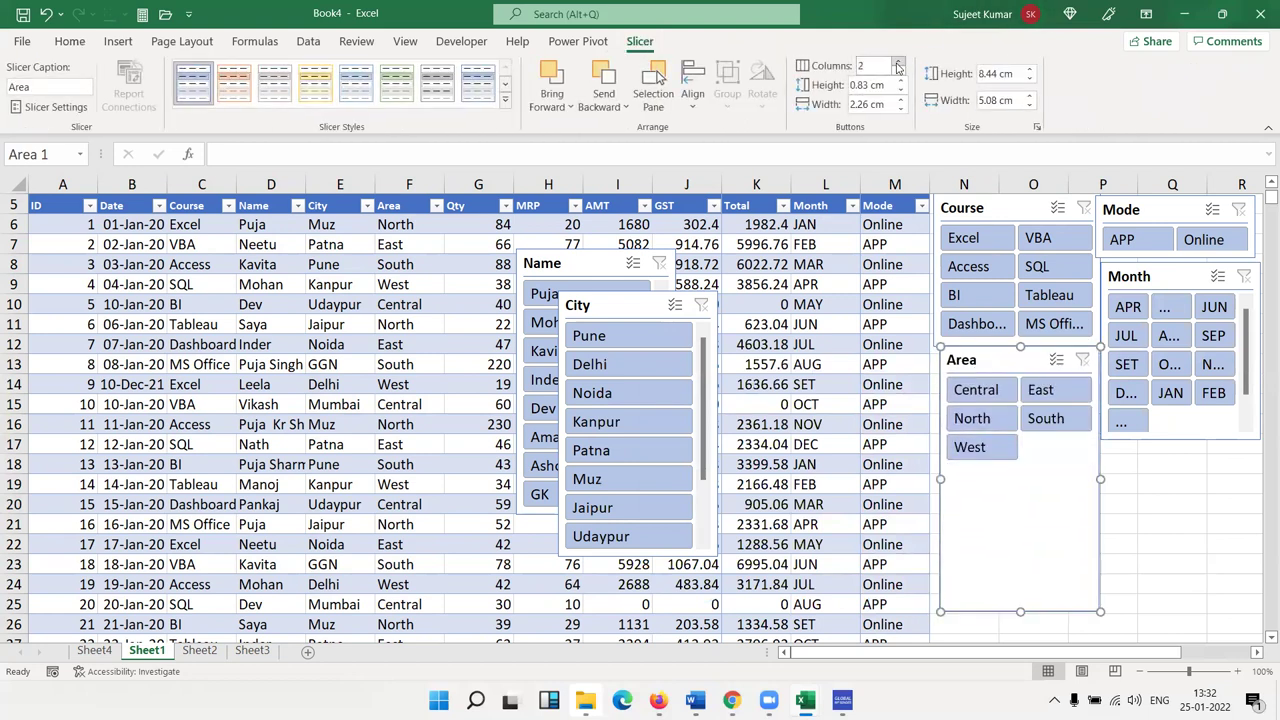
left_click(897, 66)
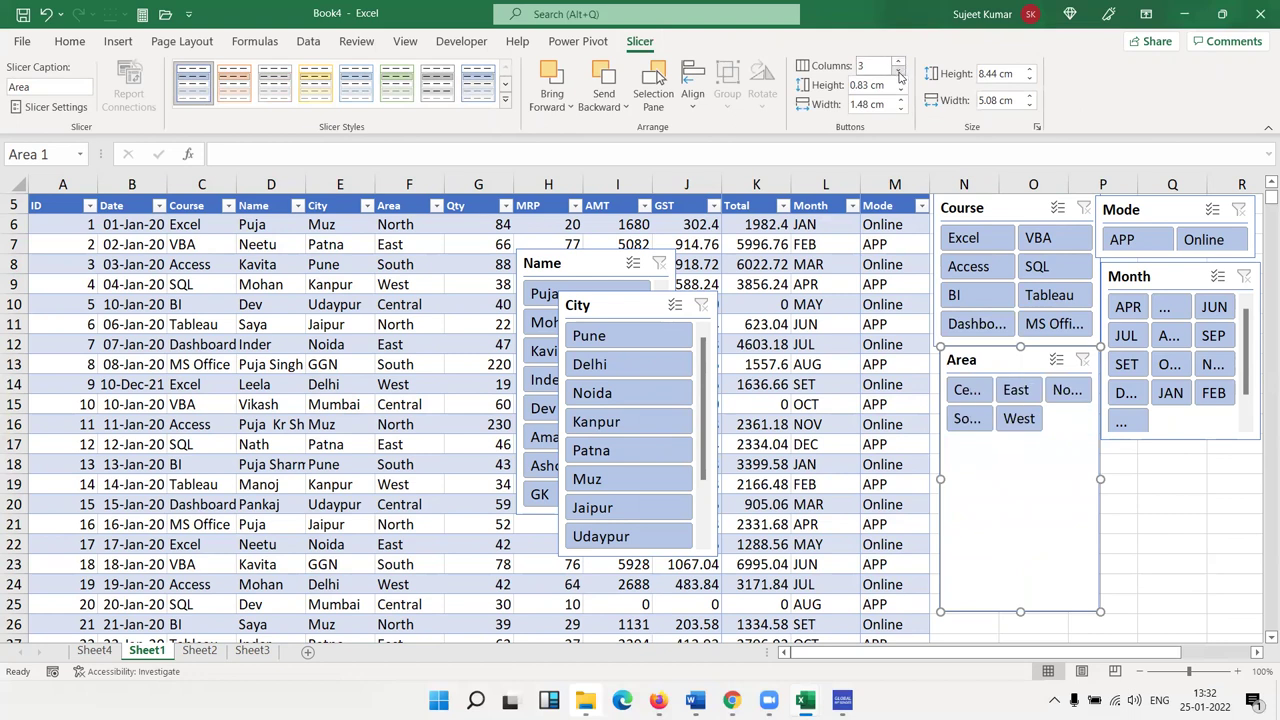
left_click(898, 73)
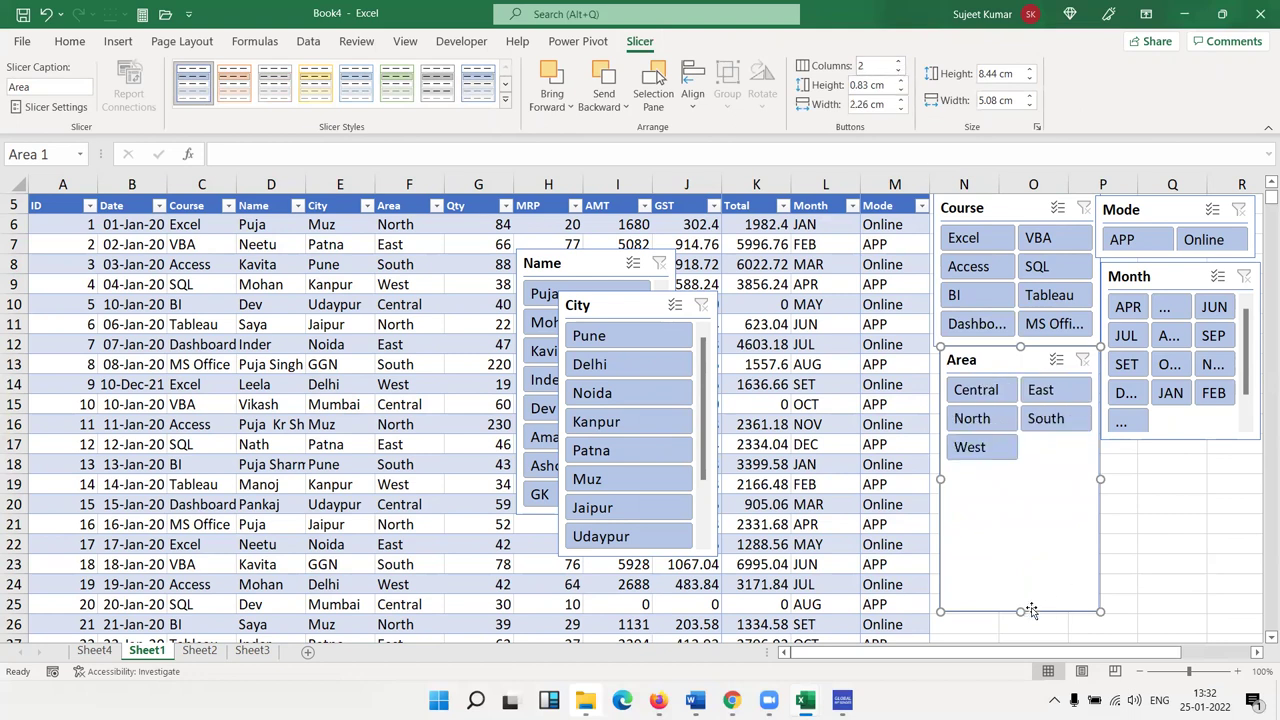
left_click_drag(1031, 611, 1039, 466)
Place City under Month and Name below Area, giving both two button columns
mouse_move(600, 308)
left_mouse_down()
mouse_move(1157, 441)
mouse_move(1143, 453)
left_mouse_up()
left_click_drag(573, 280, 985, 497)
left_click(898, 61)
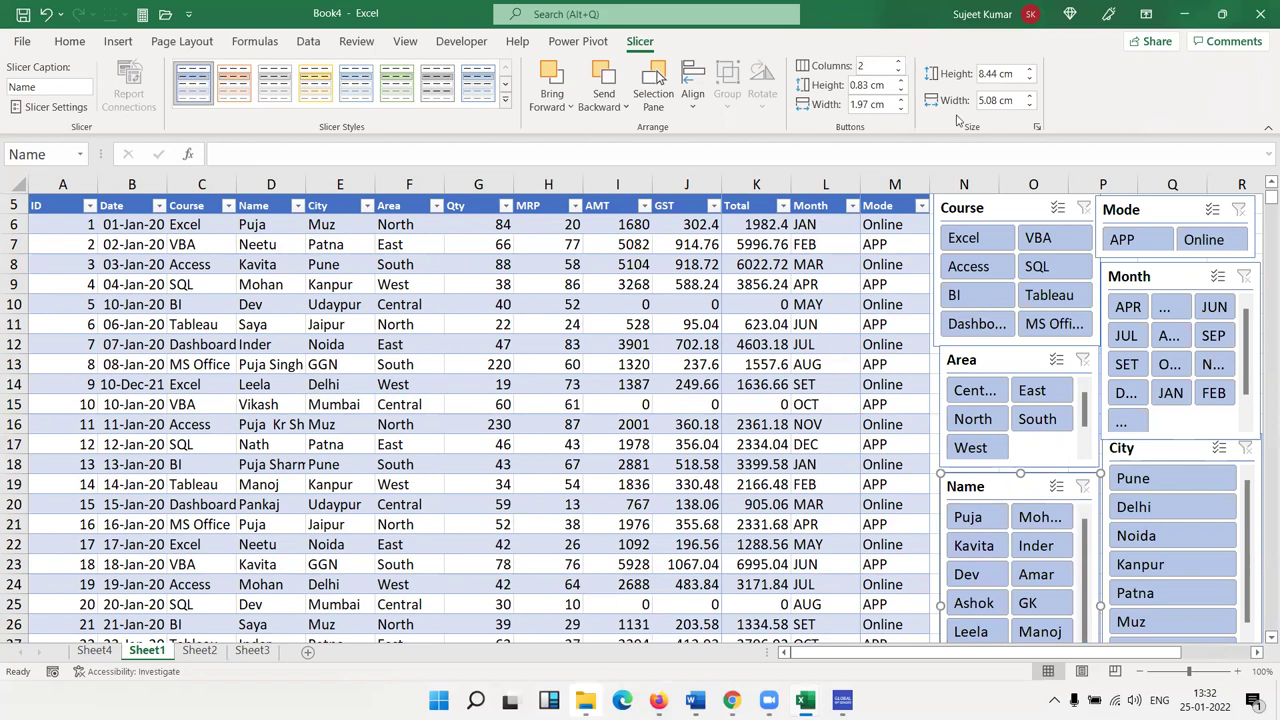
left_click(1181, 455)
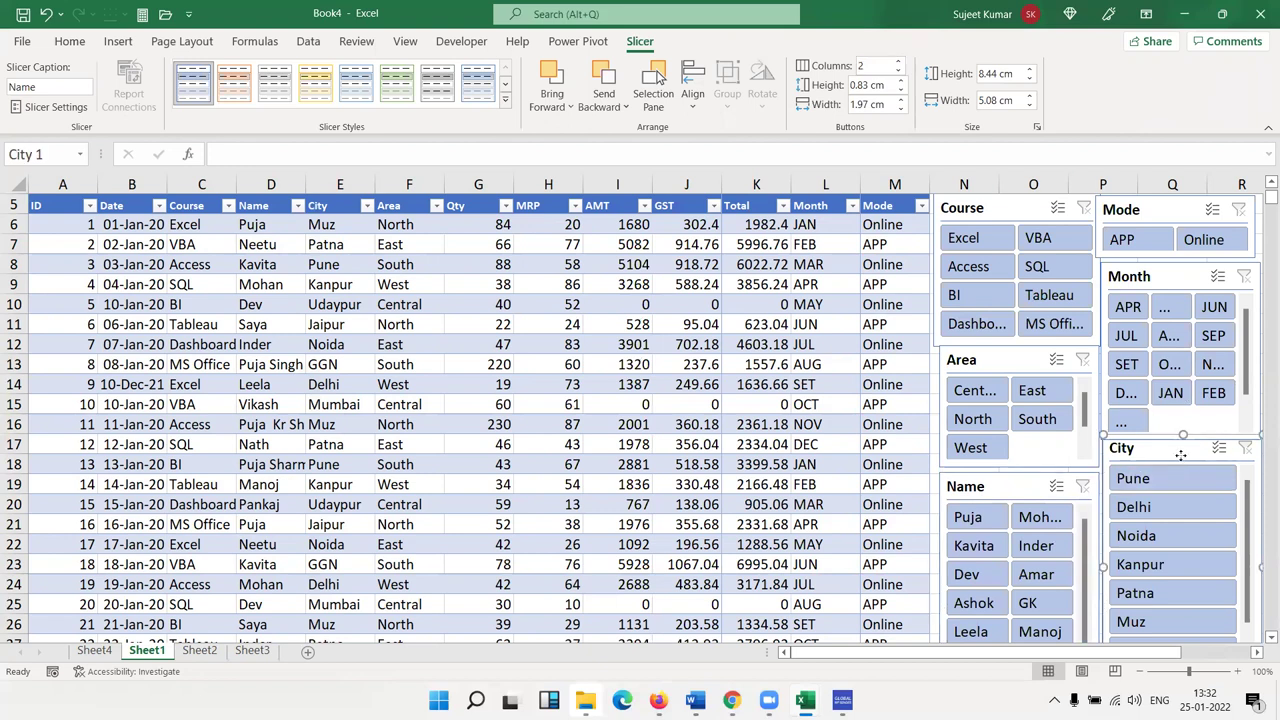
left_click(898, 61)
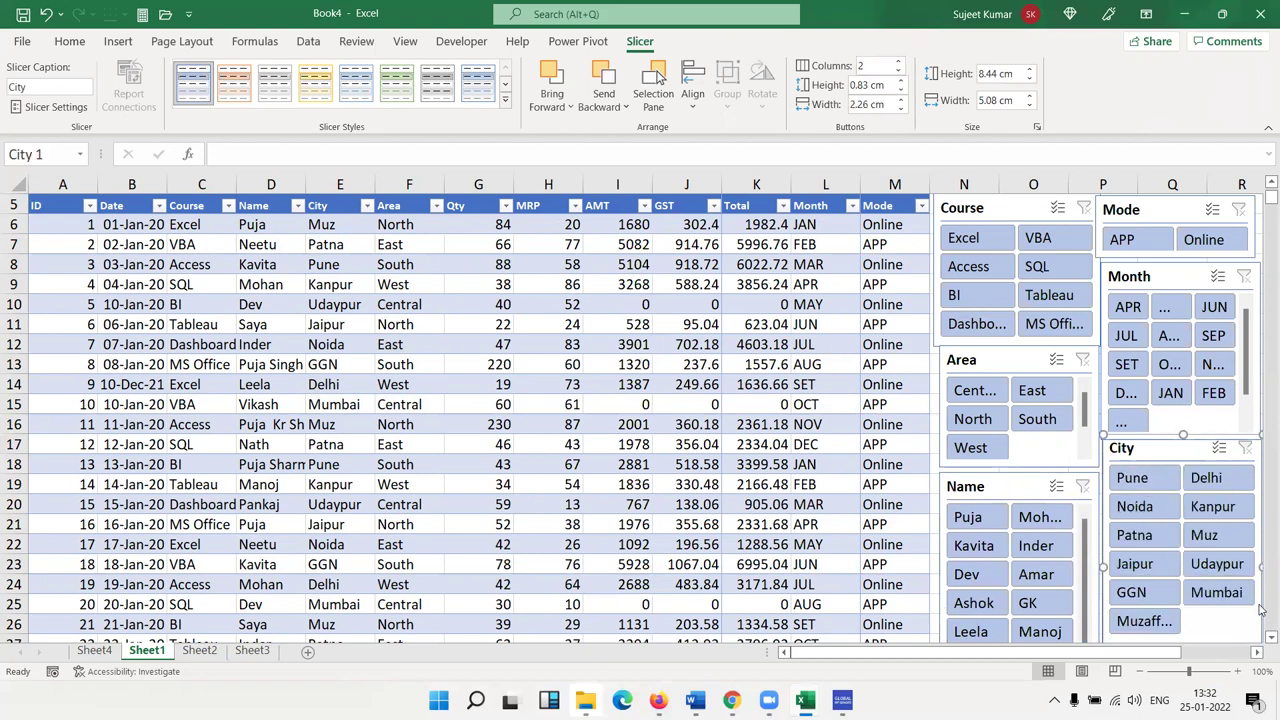
scroll(1260, 610, "down", 1)
scroll(1260, 610, "down", 1)
scroll(1260, 610, "down", 1)
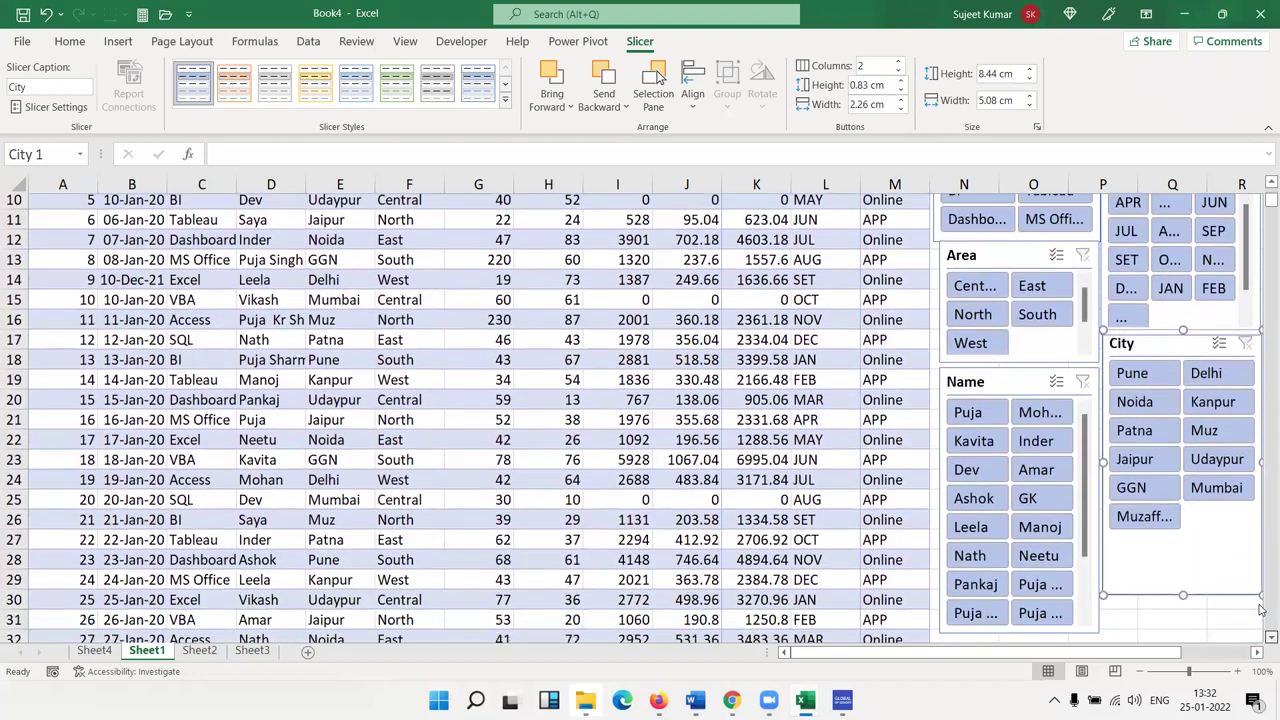
scroll(1260, 610, "down", 1)
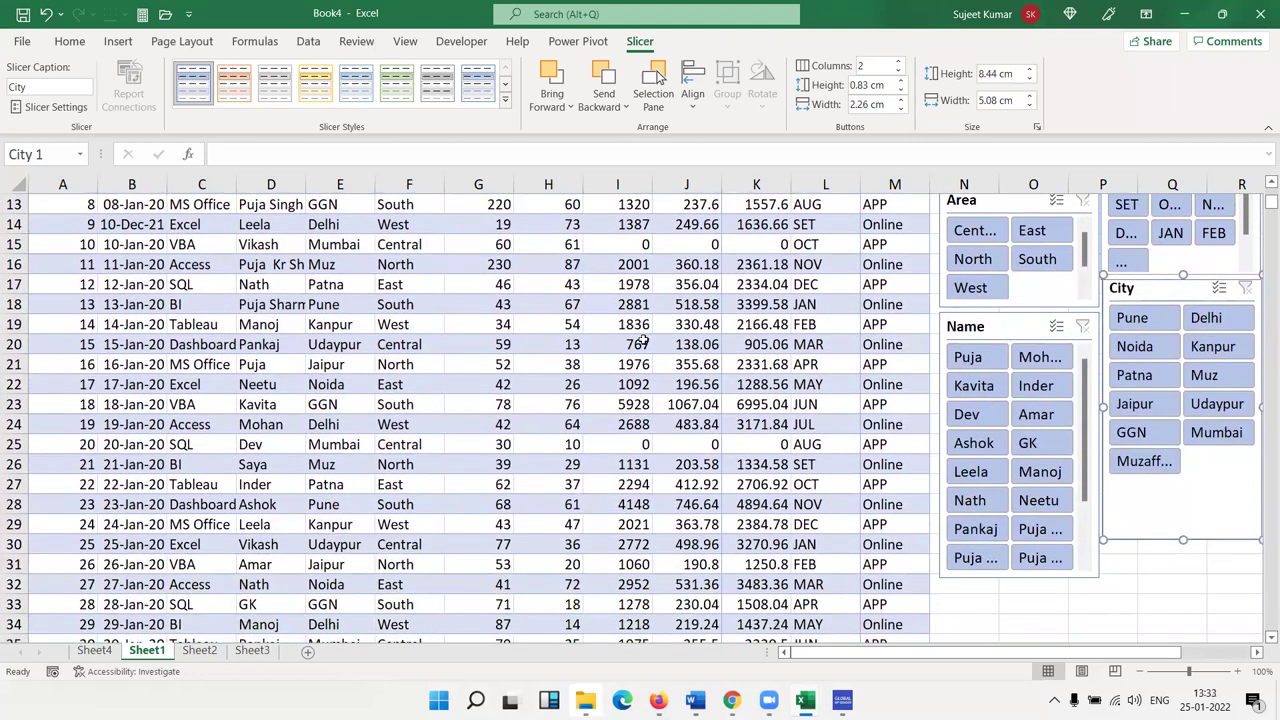
scroll(1262, 185, "up", 1)
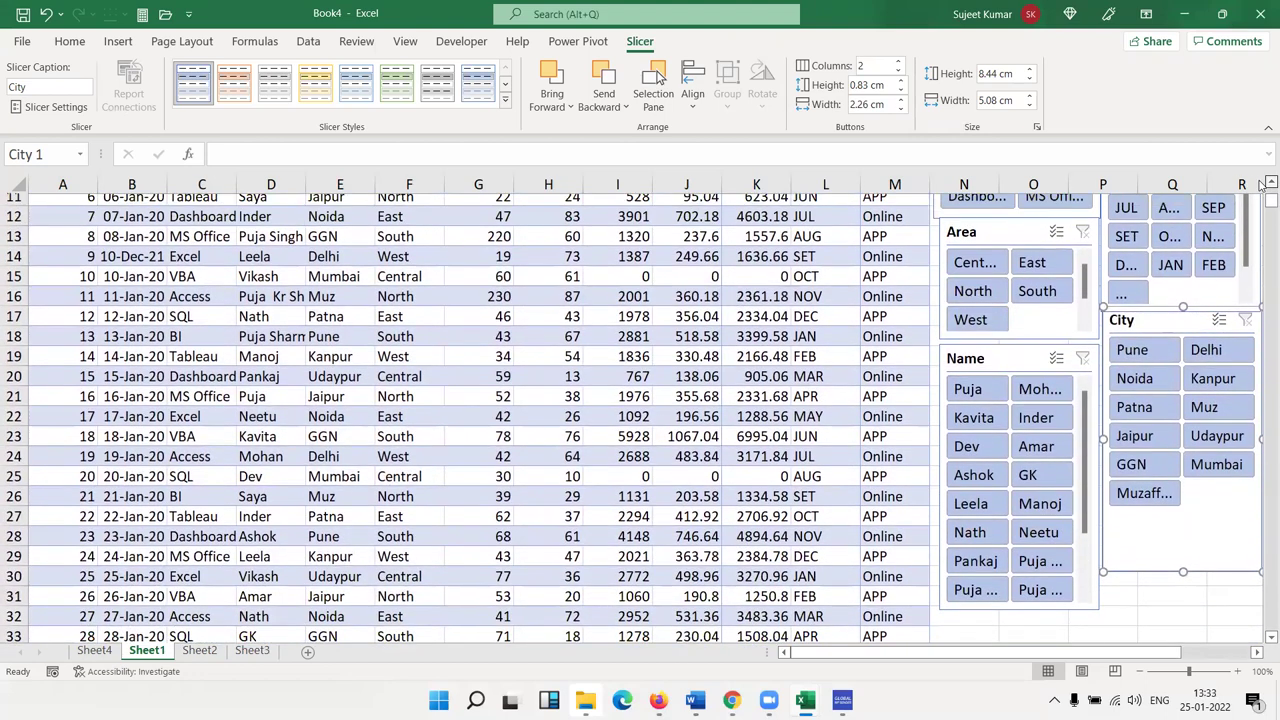
scroll(1100, 260, "up", 1)
scroll(912, 351, "up", 1)
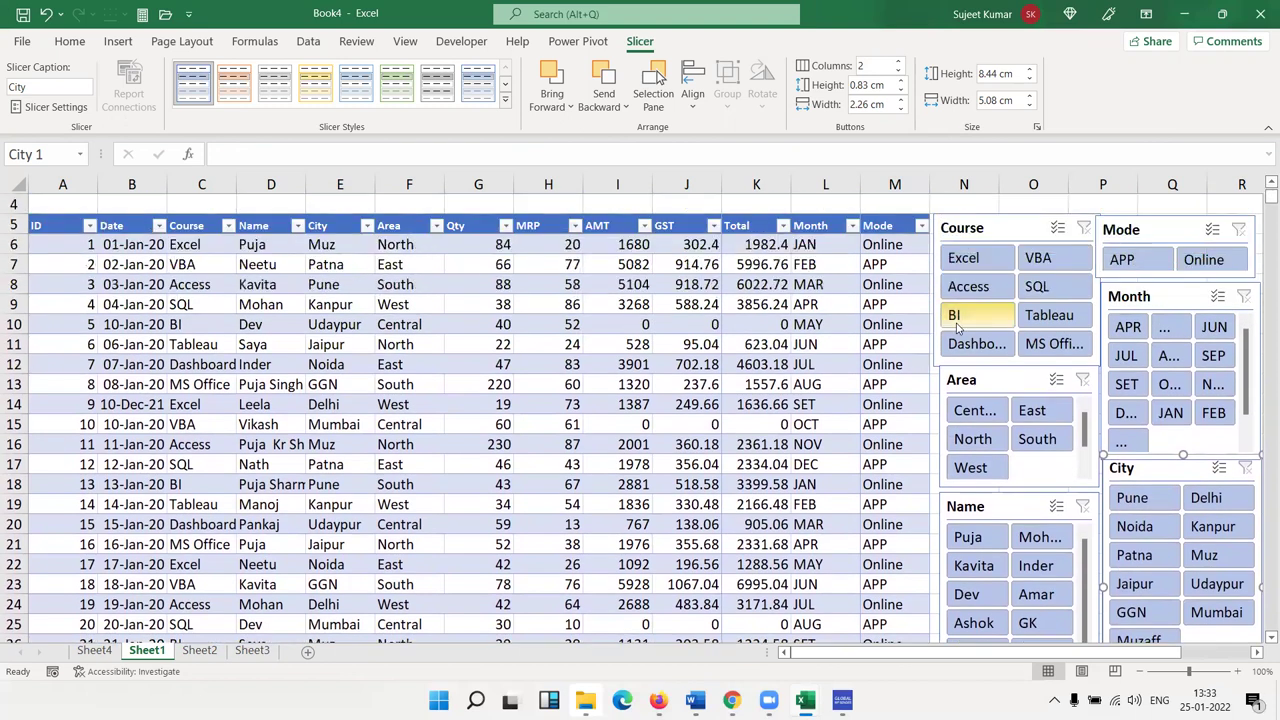
Try the slicers by filtering to BI courses, Delhi, and a single name
left_click(954, 315)
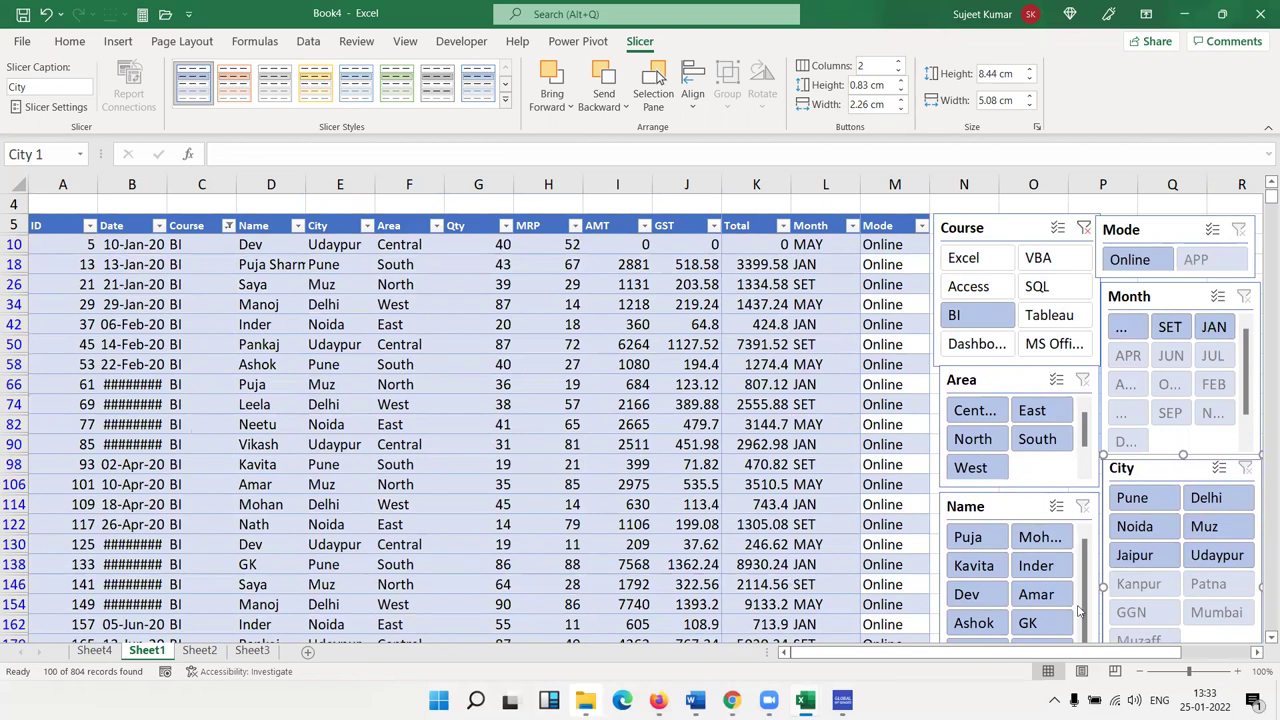
left_click(1206, 497)
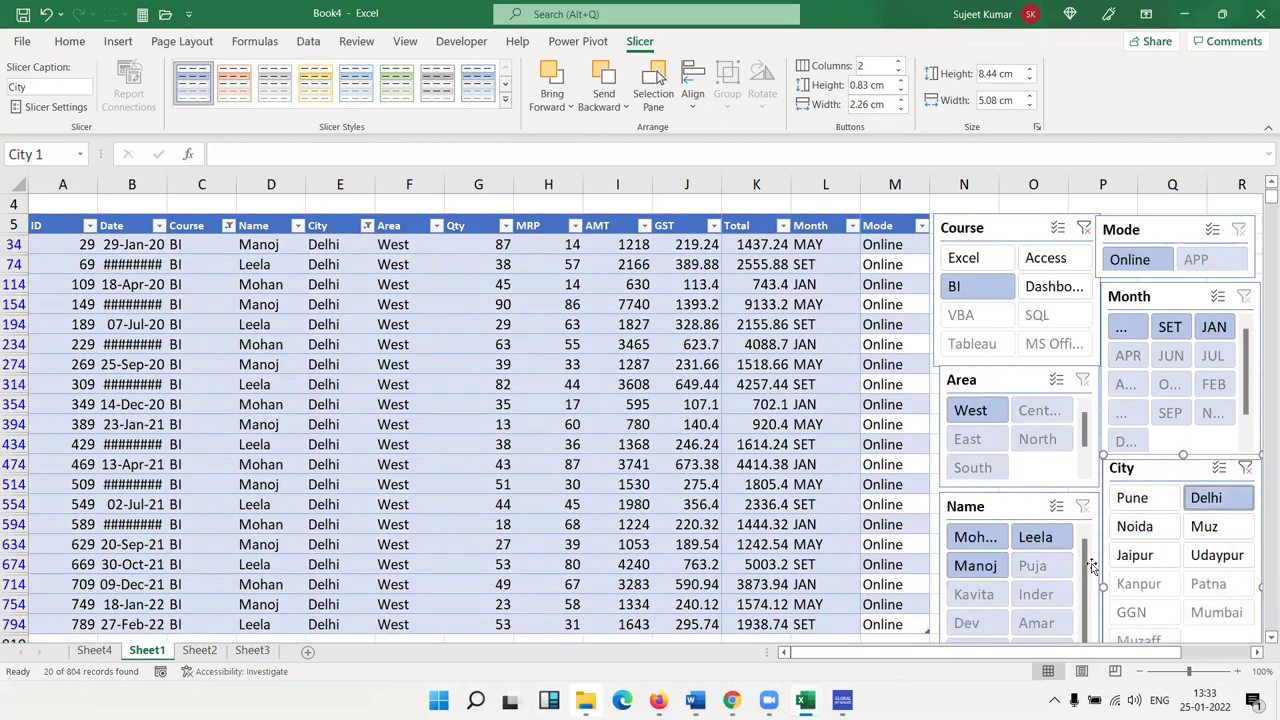
left_click(1035, 537)
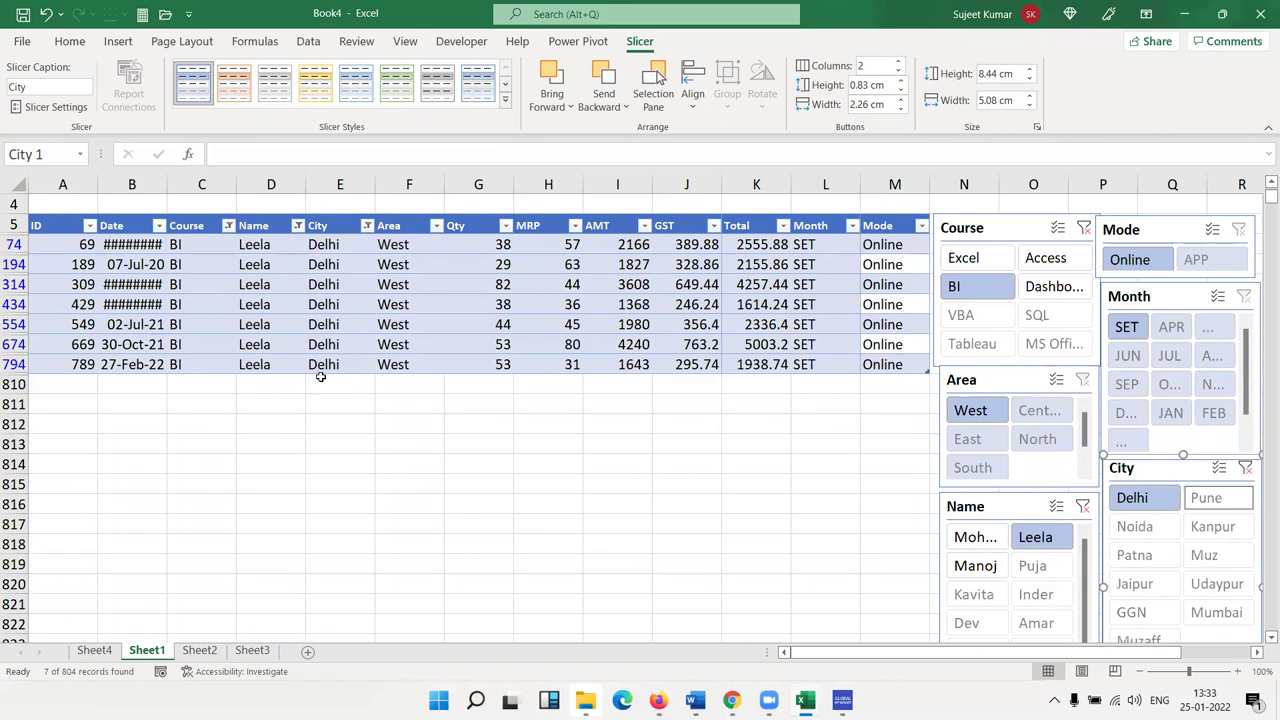
Clear the Name, City and Course slicer filters, then return to rows 1–4 of the table
left_click(1083, 506)
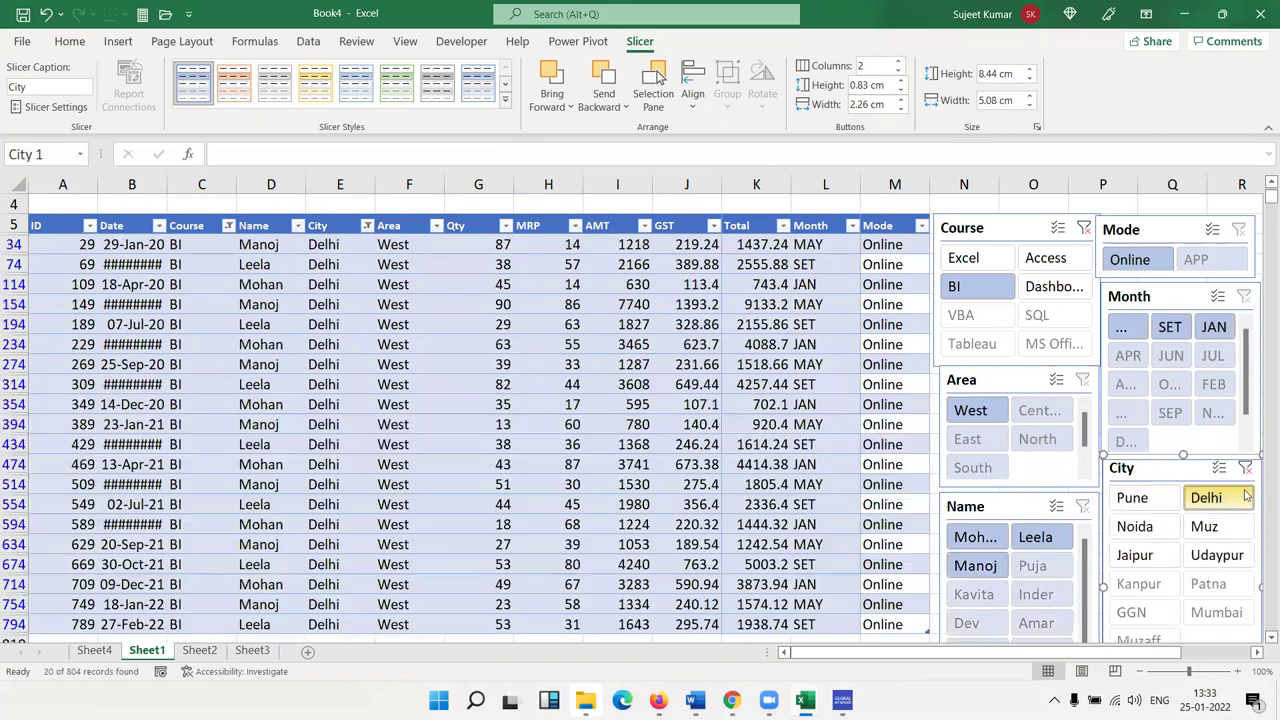
left_click(1245, 468)
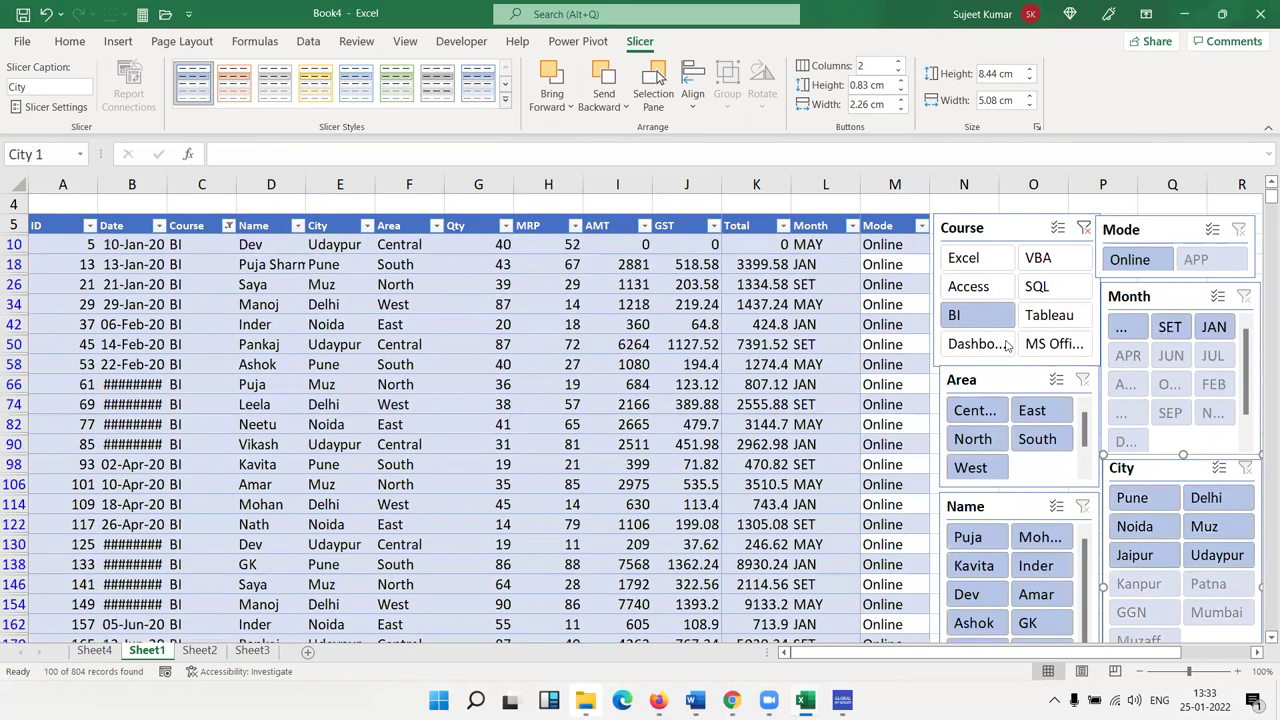
left_click(1085, 228)
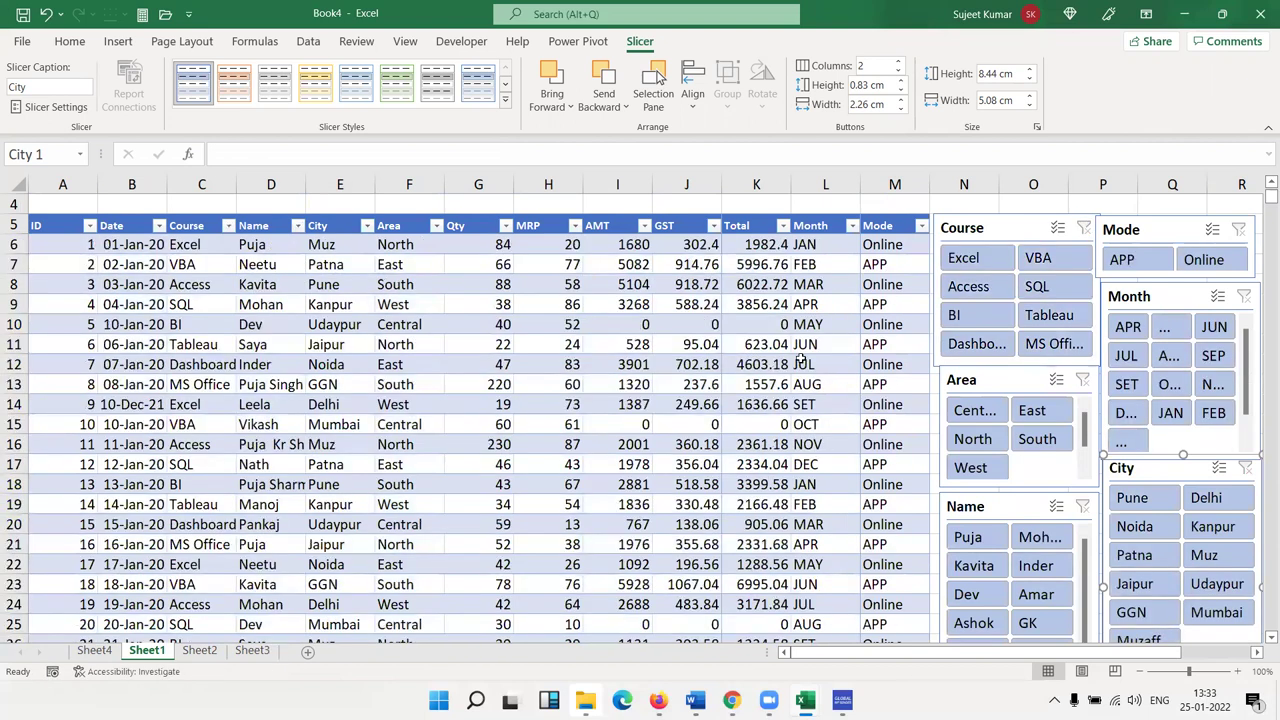
left_click(120, 266)
scroll(125, 260, "up", 1)
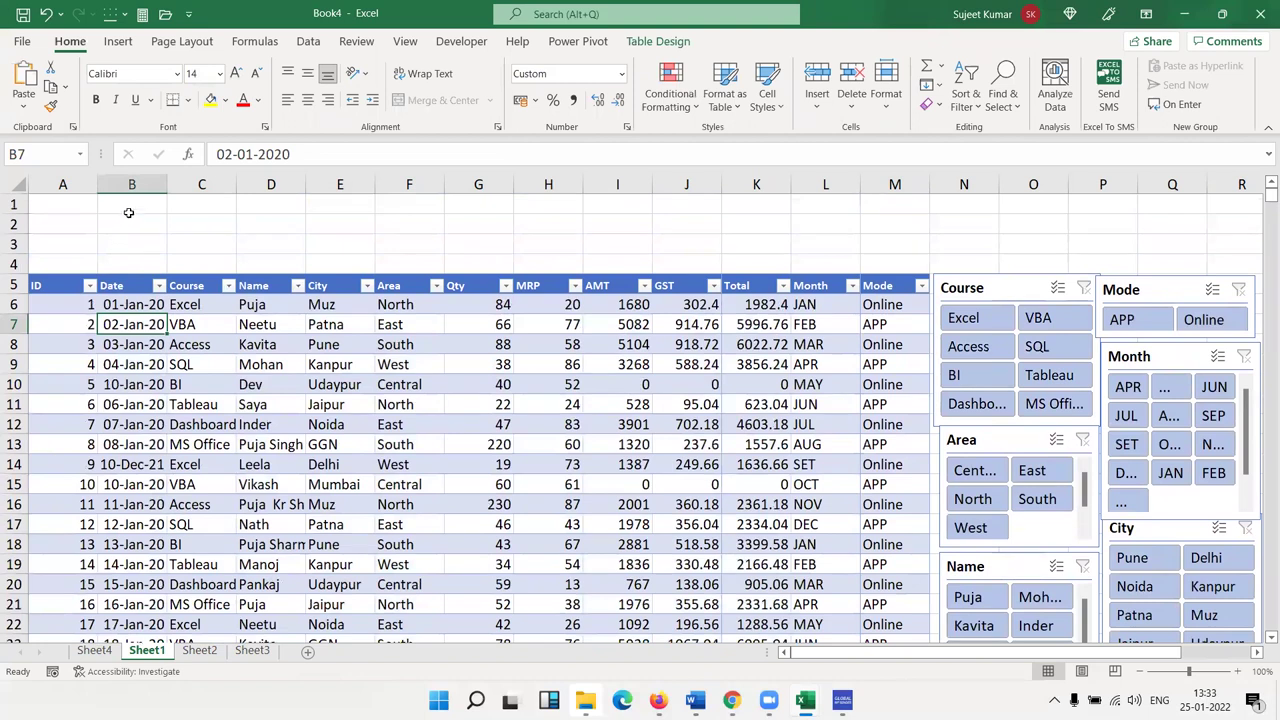
Label E1 'Total' and enter =SUM over the whole Qty column in G1
left_click(368, 206)
type("Total")
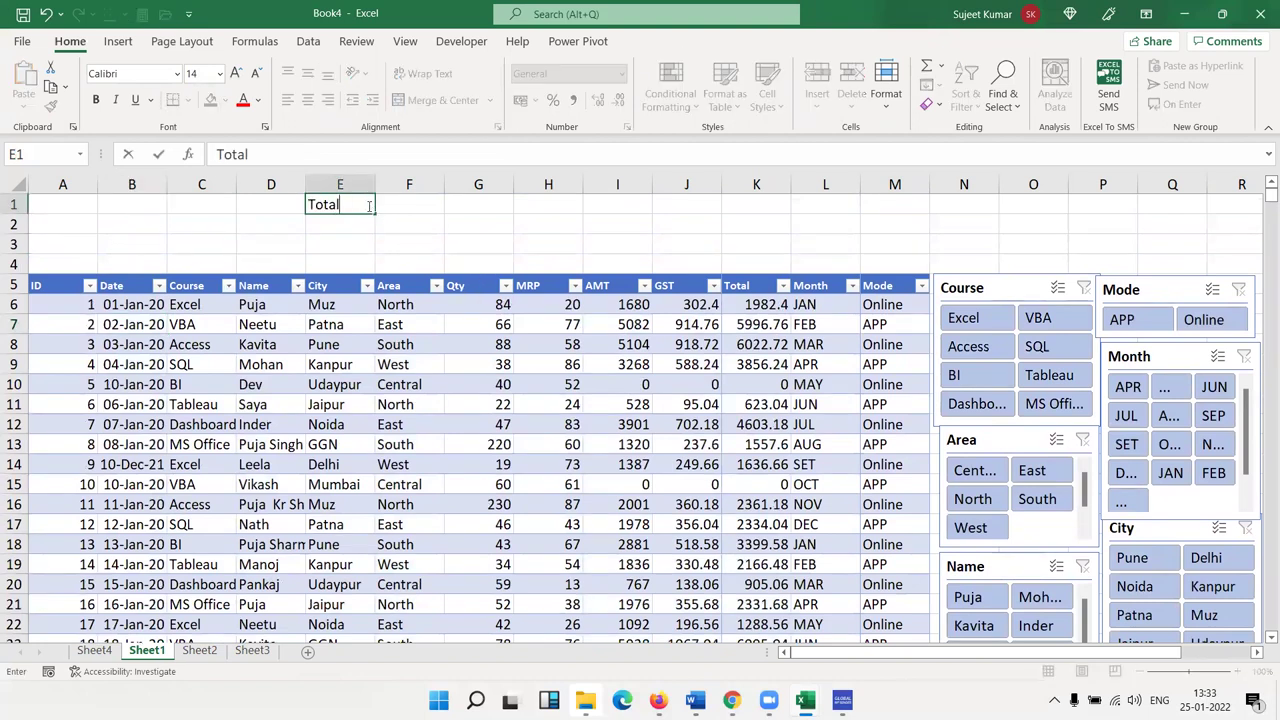
key("Tab")
key("Tab")
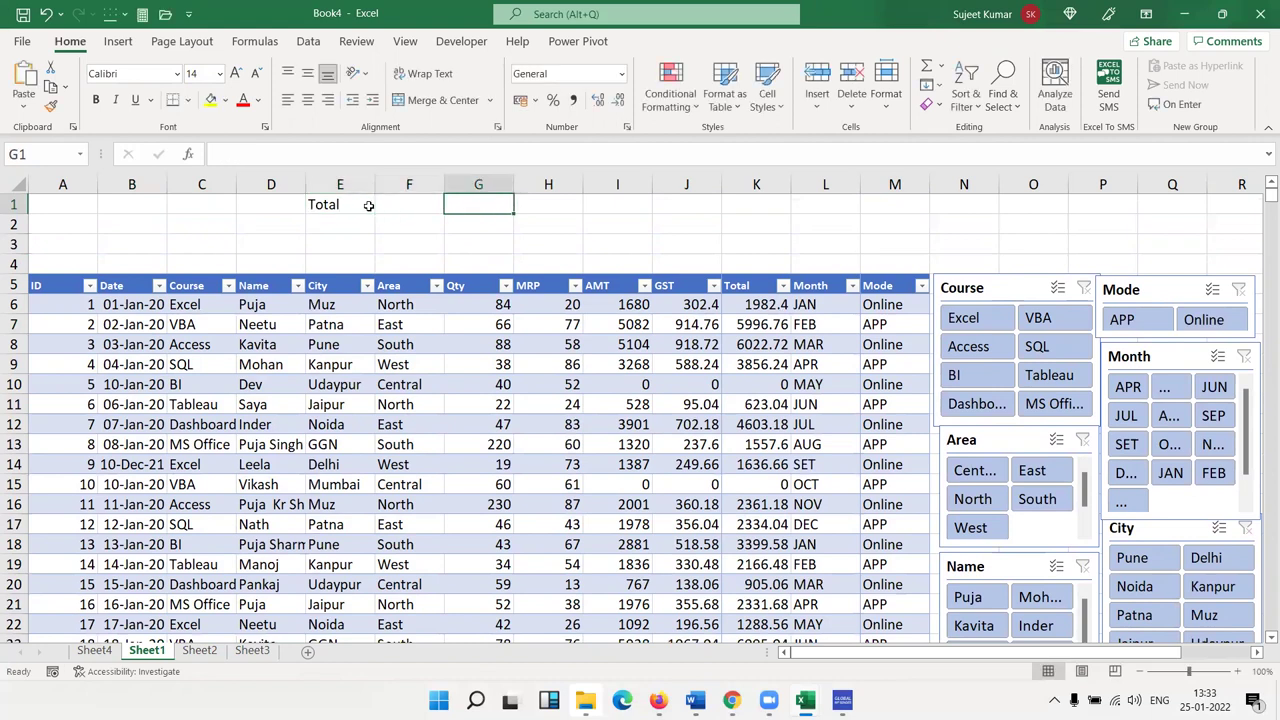
type("=sum")
key("Tab")
key("Down")
key("Down")
key("Down")
key("Down")
key("ctrl+shift+Down")
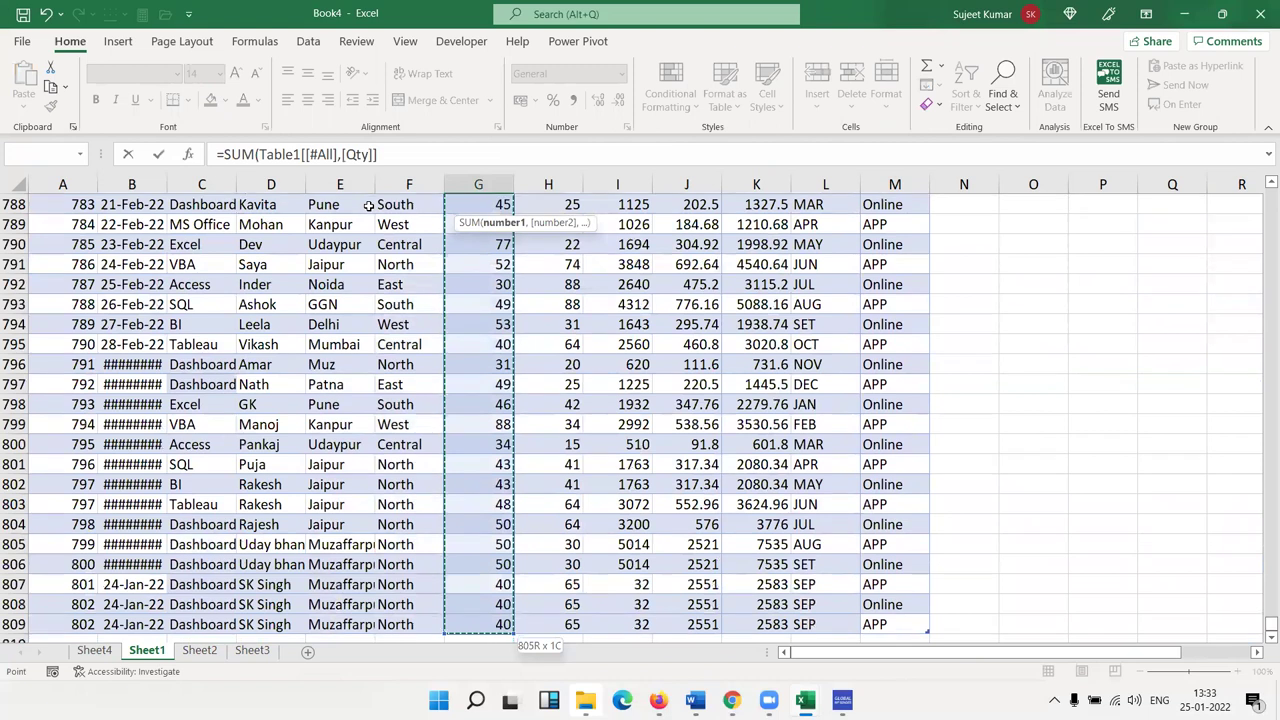
key("ctrl+Return")
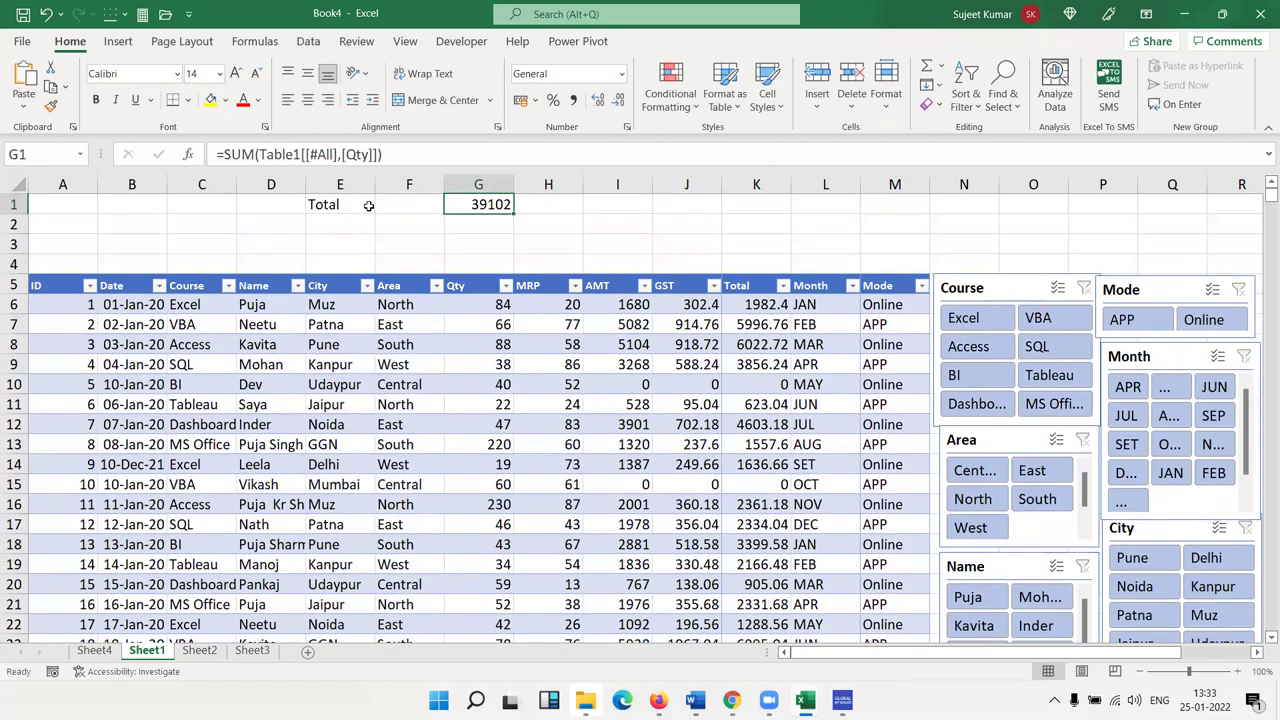
Filter to the Excel course and check that G1 still shows 39102 against the visible Qty values
left_click(963, 317)
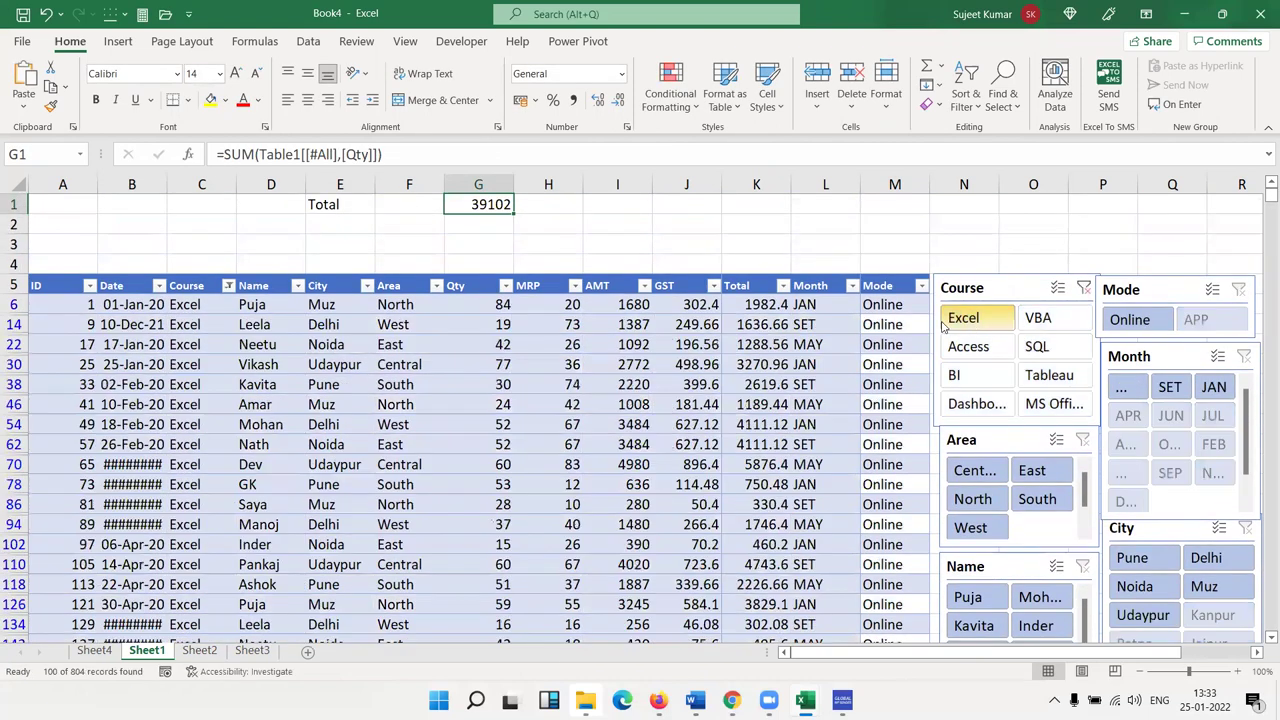
left_click_drag(498, 320, 500, 424)
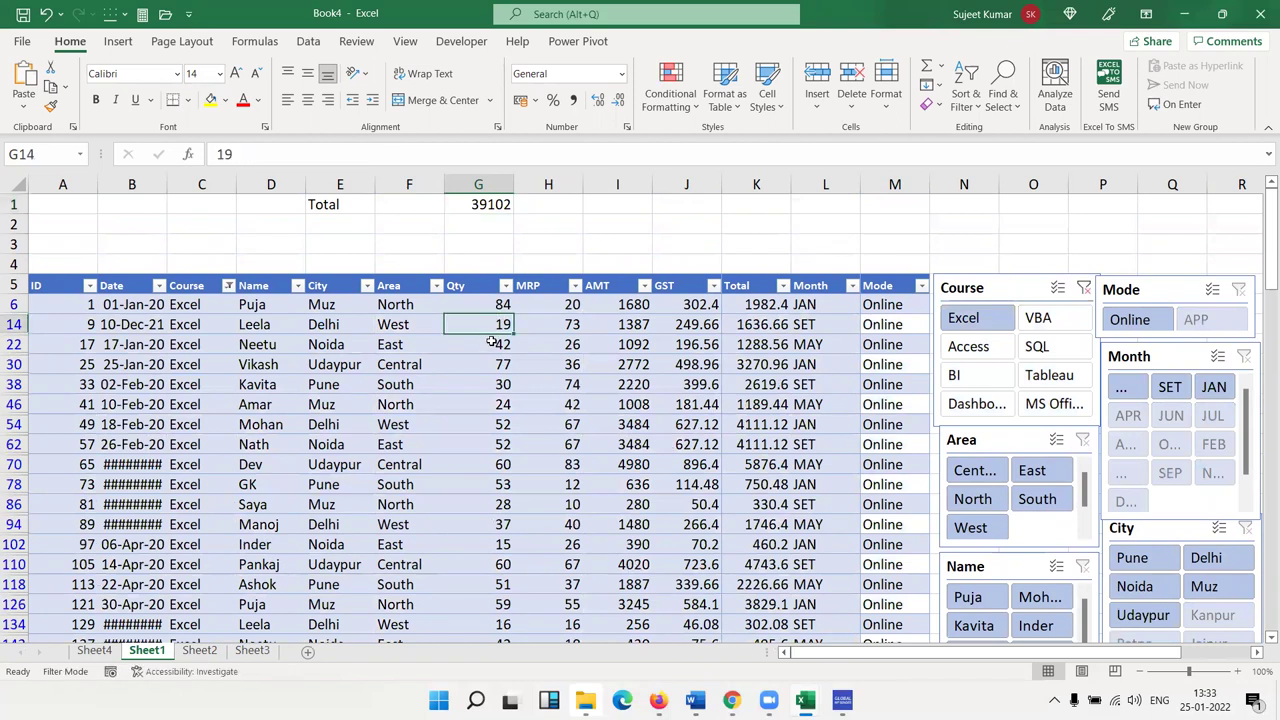
left_click(489, 206)
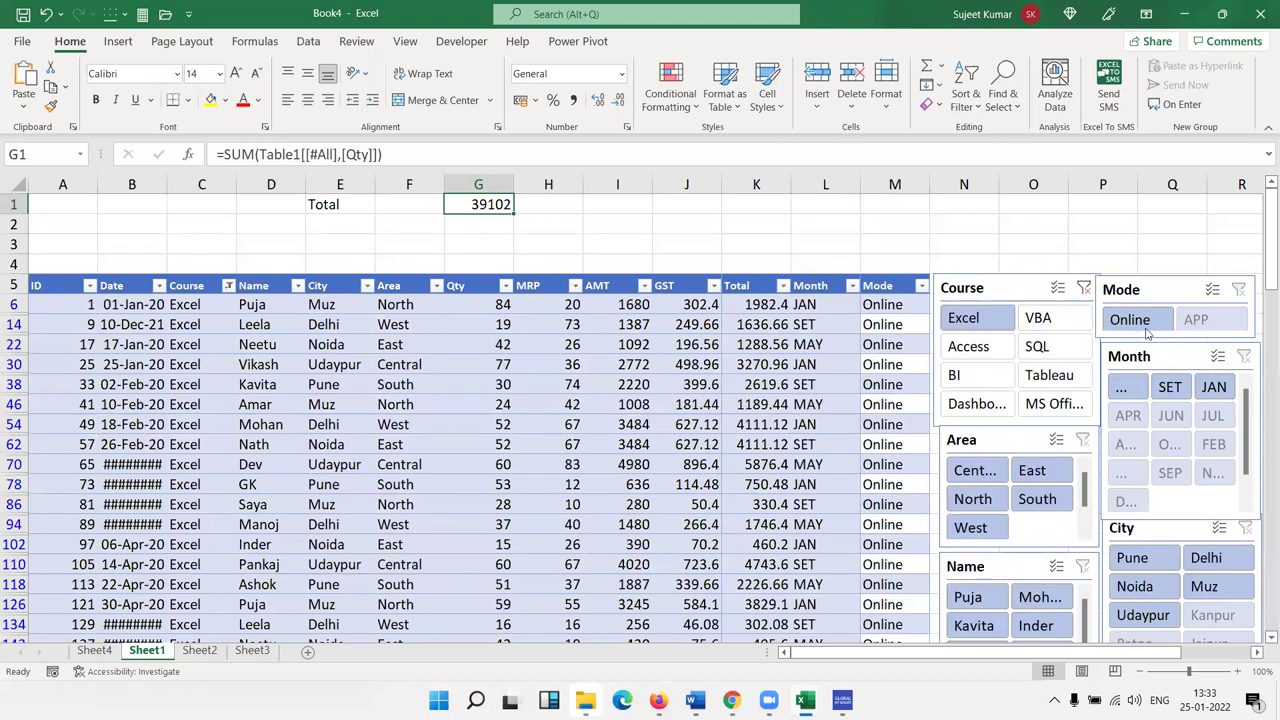
Clear the Course slicer filter and start a SUBTOTAL formula in G1, browsing its function-number options
left_click(1086, 288)
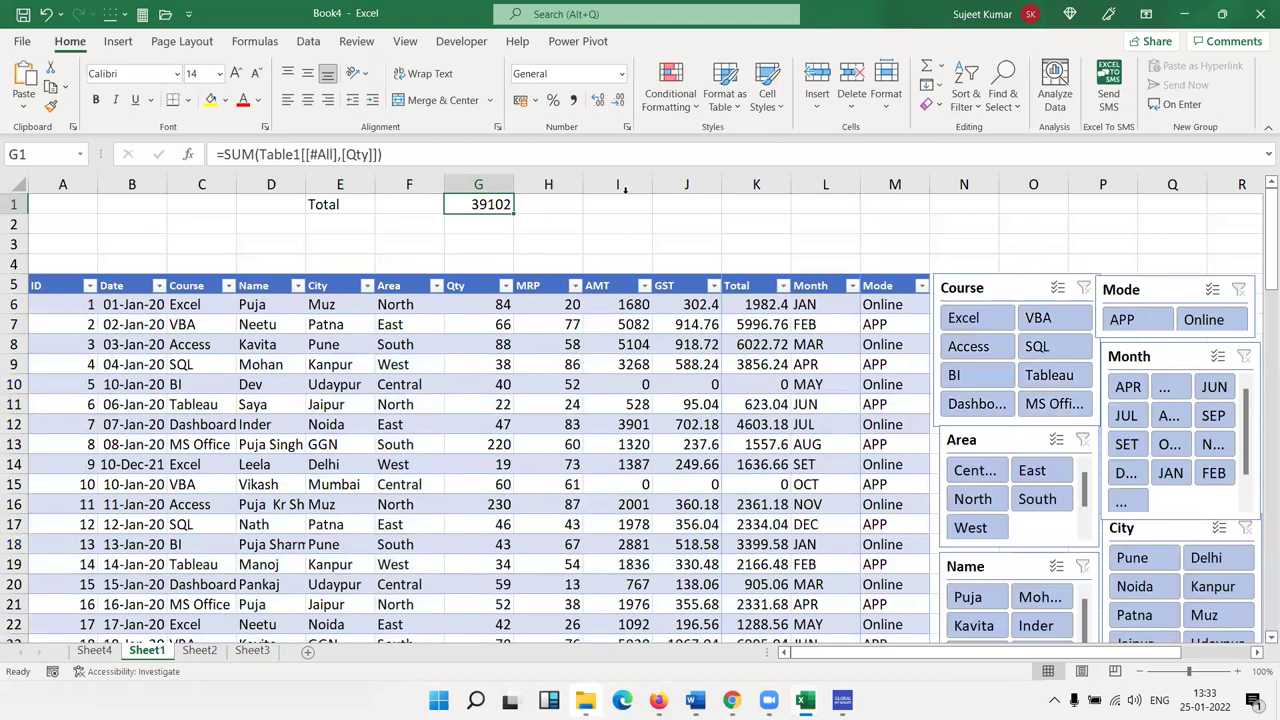
type("=")
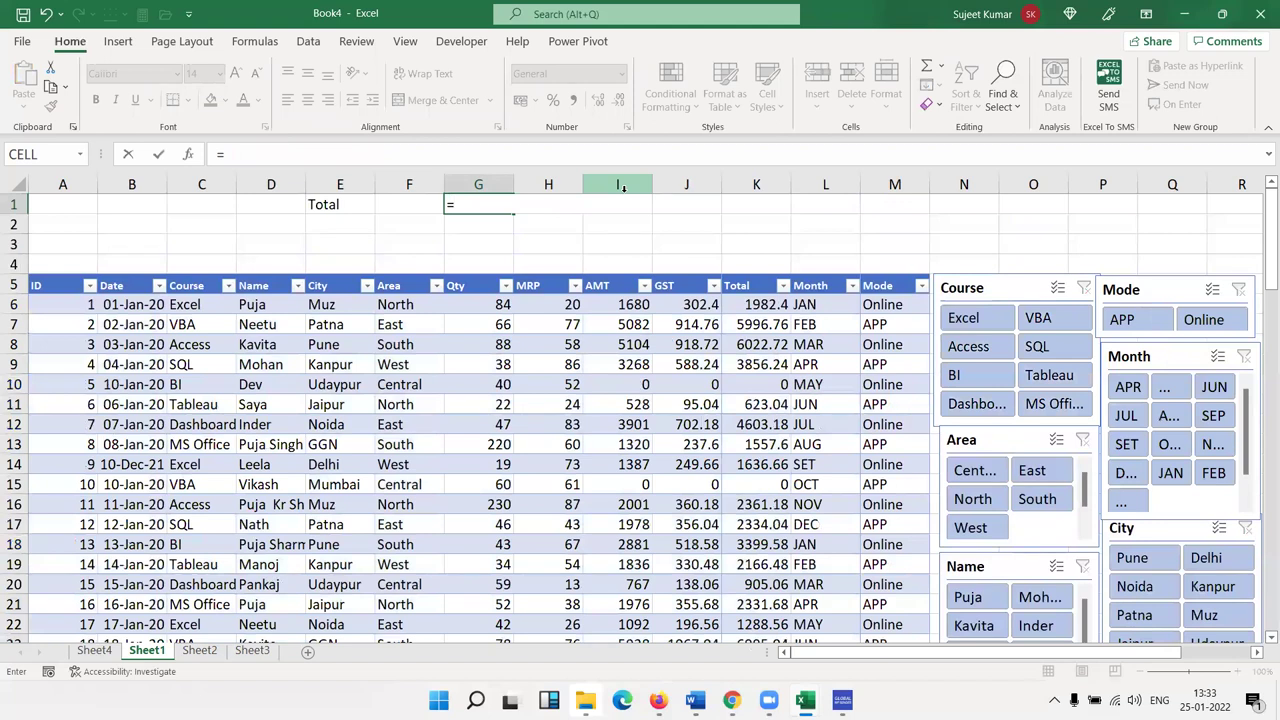
type("sub")
key("Down")
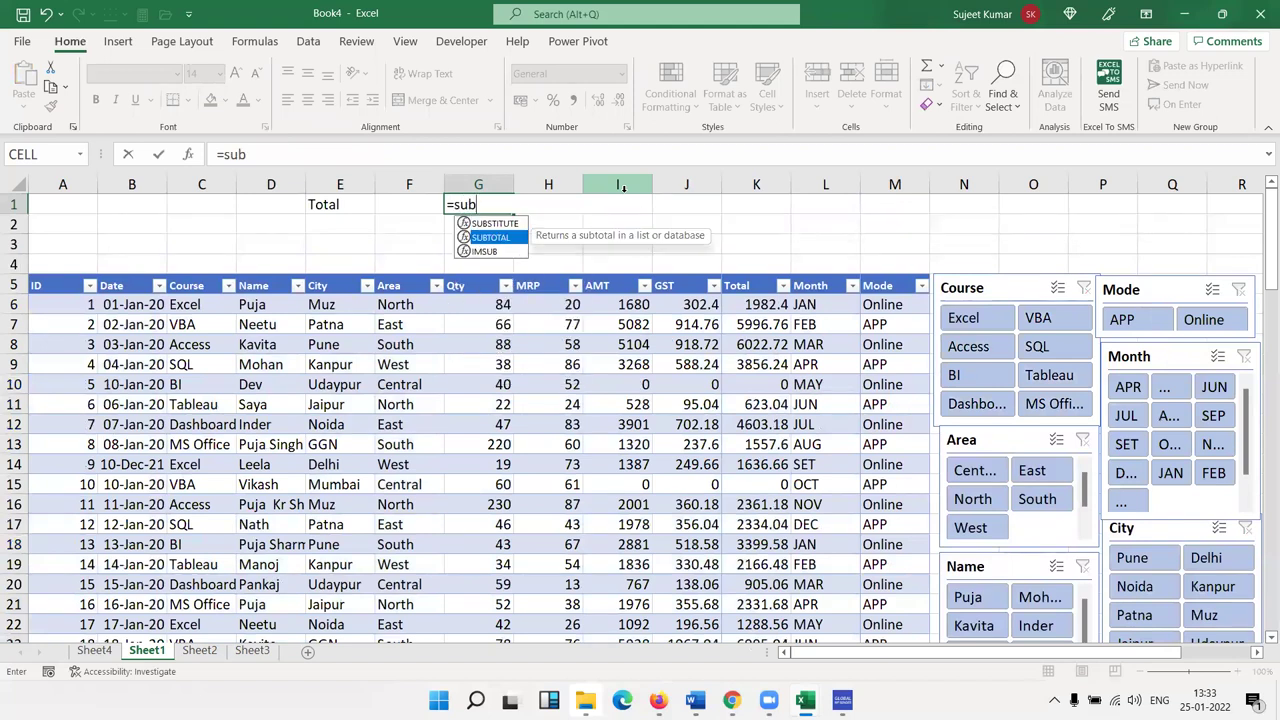
key("Tab")
key("Down")
key("Down")
key("Down")
key("Down")
key("Down")
key("Down")
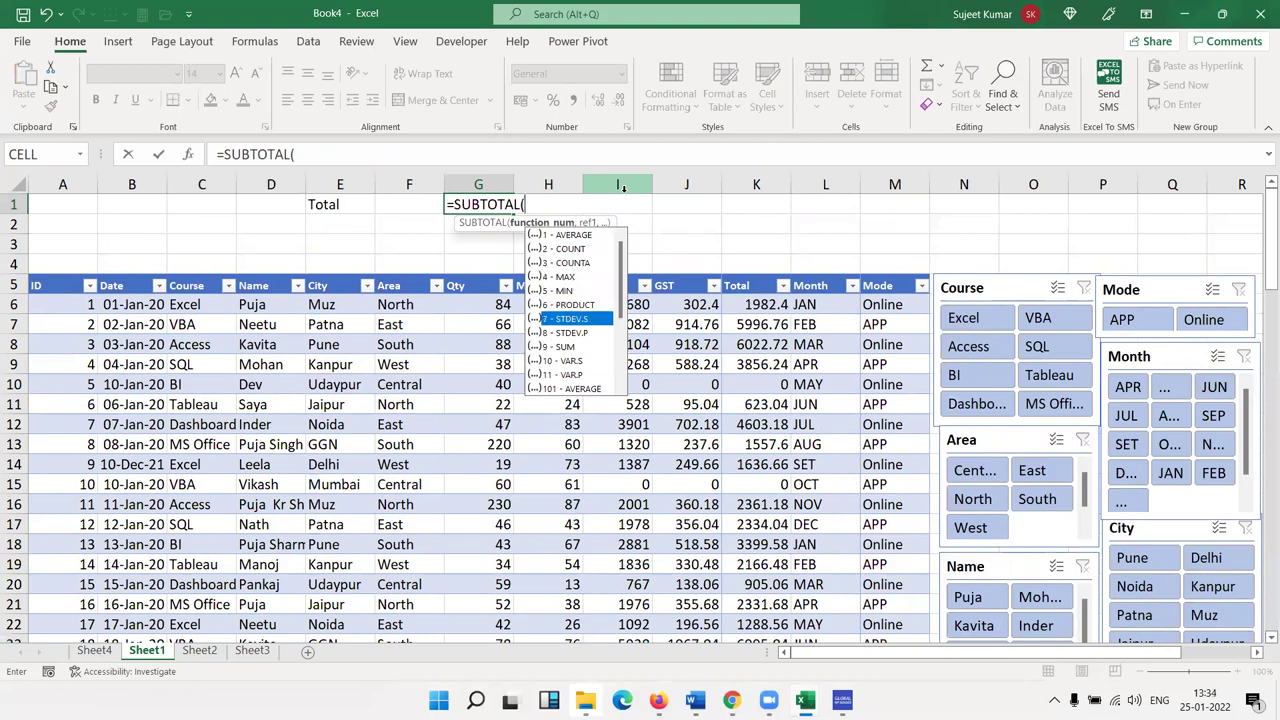
key("Down")
key("Down")
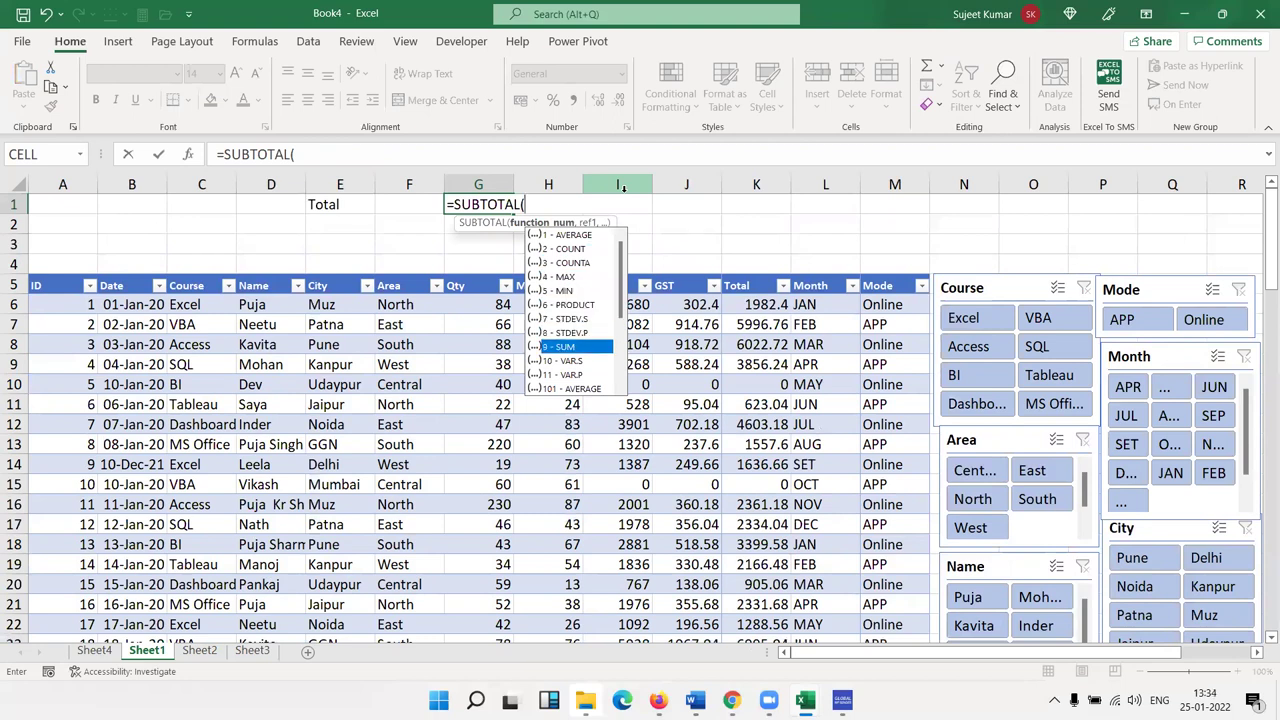
key("Escape")
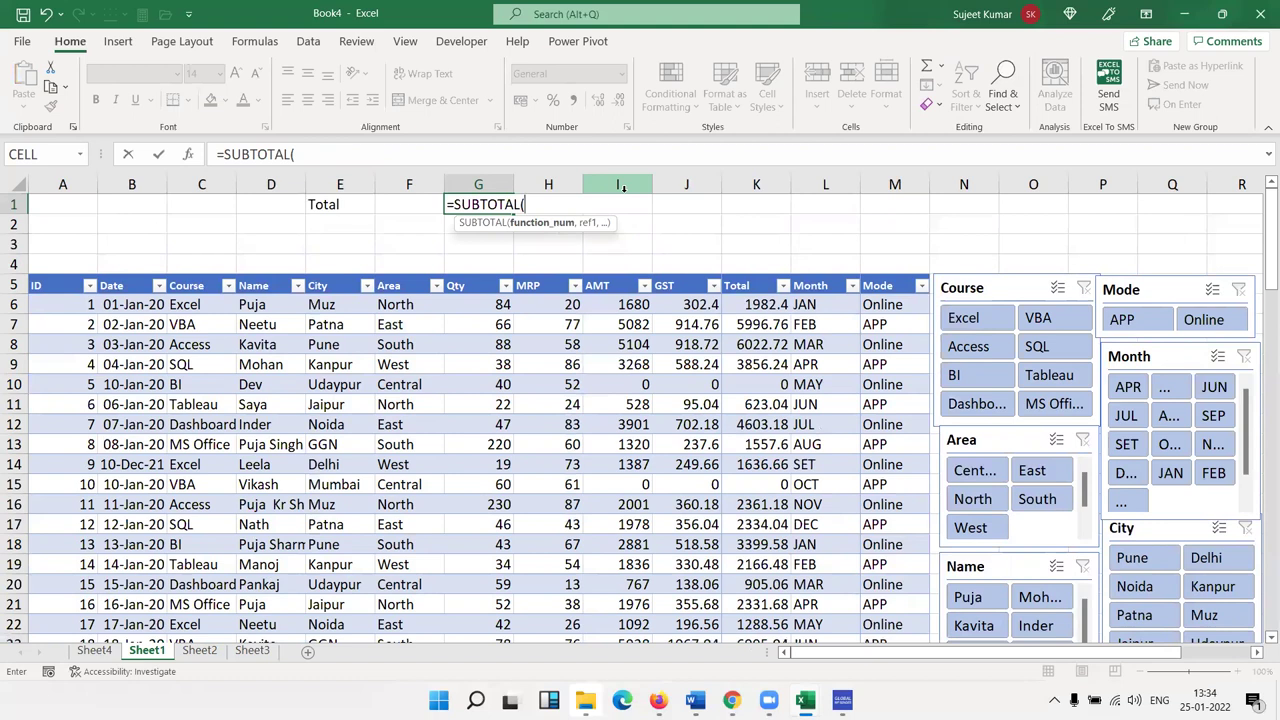
Complete G1 as =SUBTOTAL(9,Table1[[#All],[Qty]]) using the 9 - SUM option
key("BackSpace")
type("(")
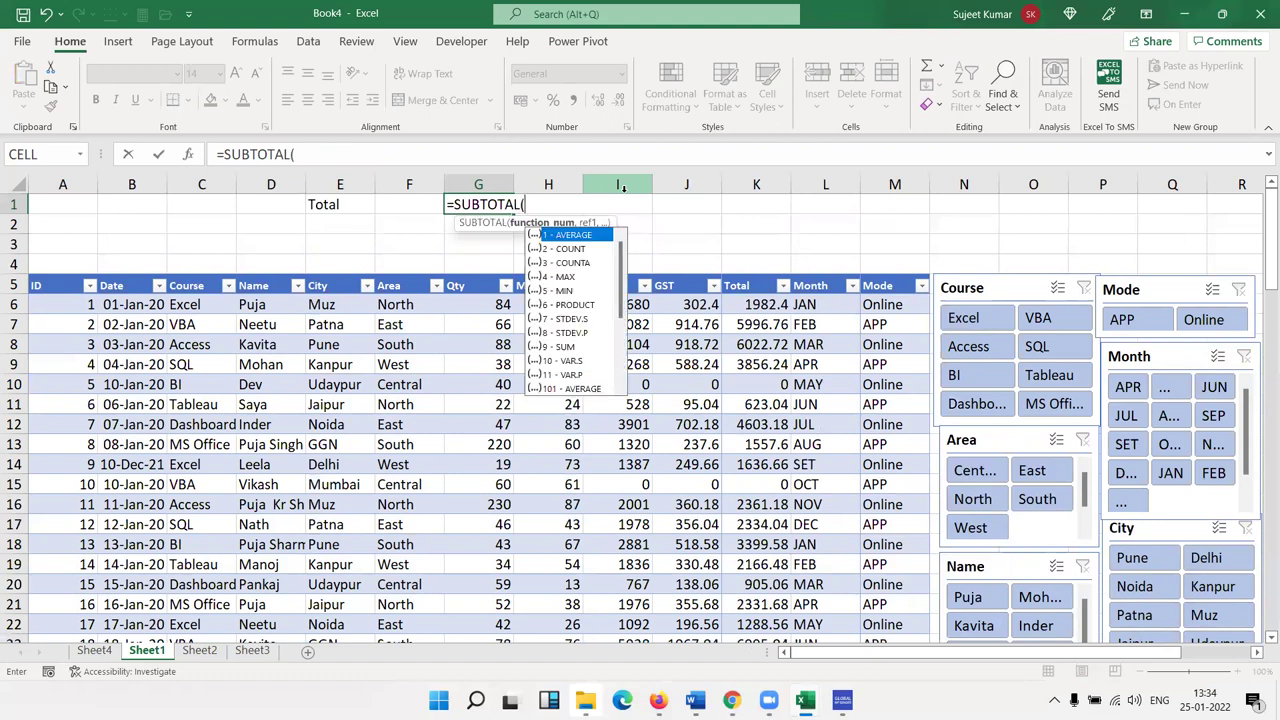
key("Down")
key("Down")
key("Down")
key("Down")
key("Down")
key("Down")
key("Down")
key("Down")
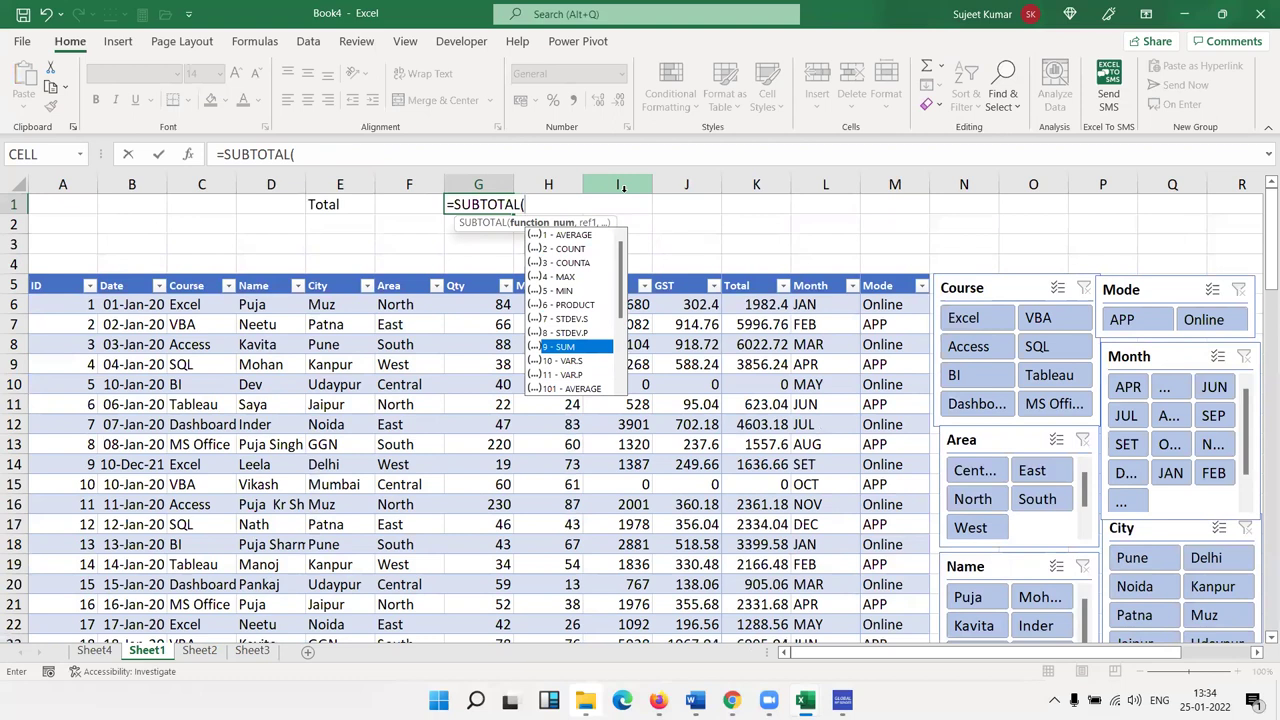
key("Tab")
type(",")
key("Down")
key("Down")
key("Down")
key("Down")
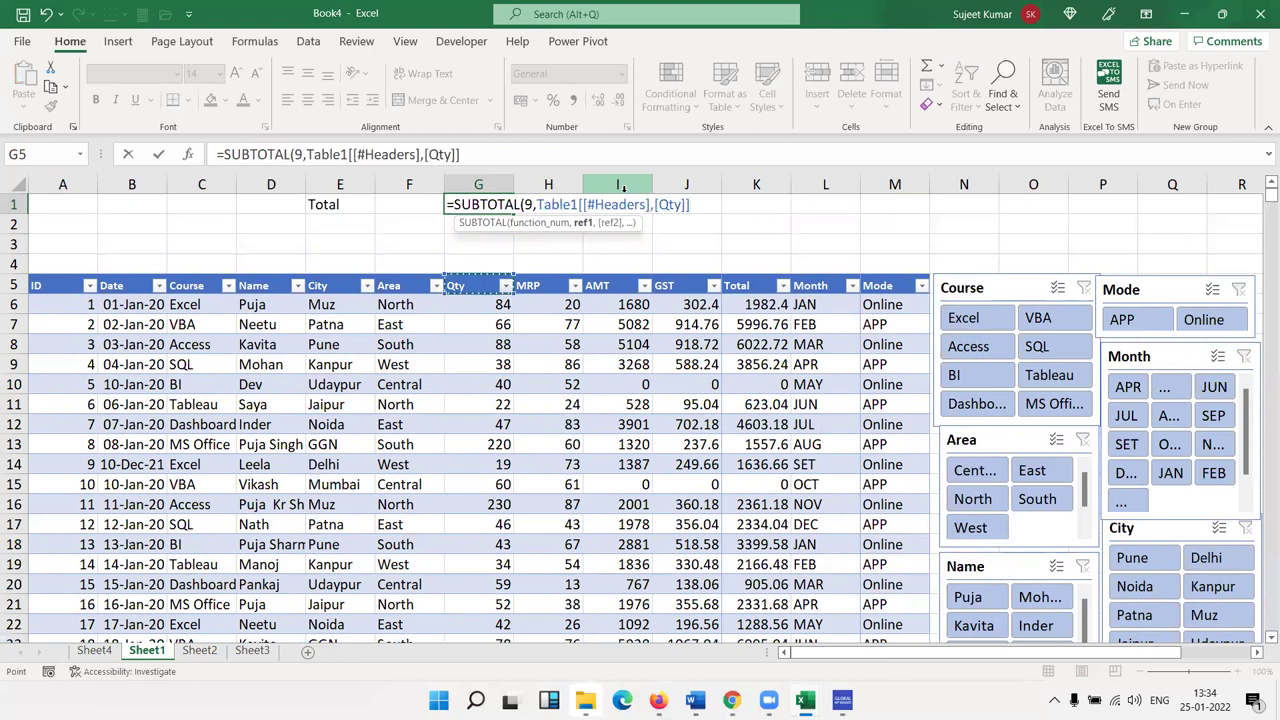
key("ctrl+shift+Down")
key("ctrl+Return")
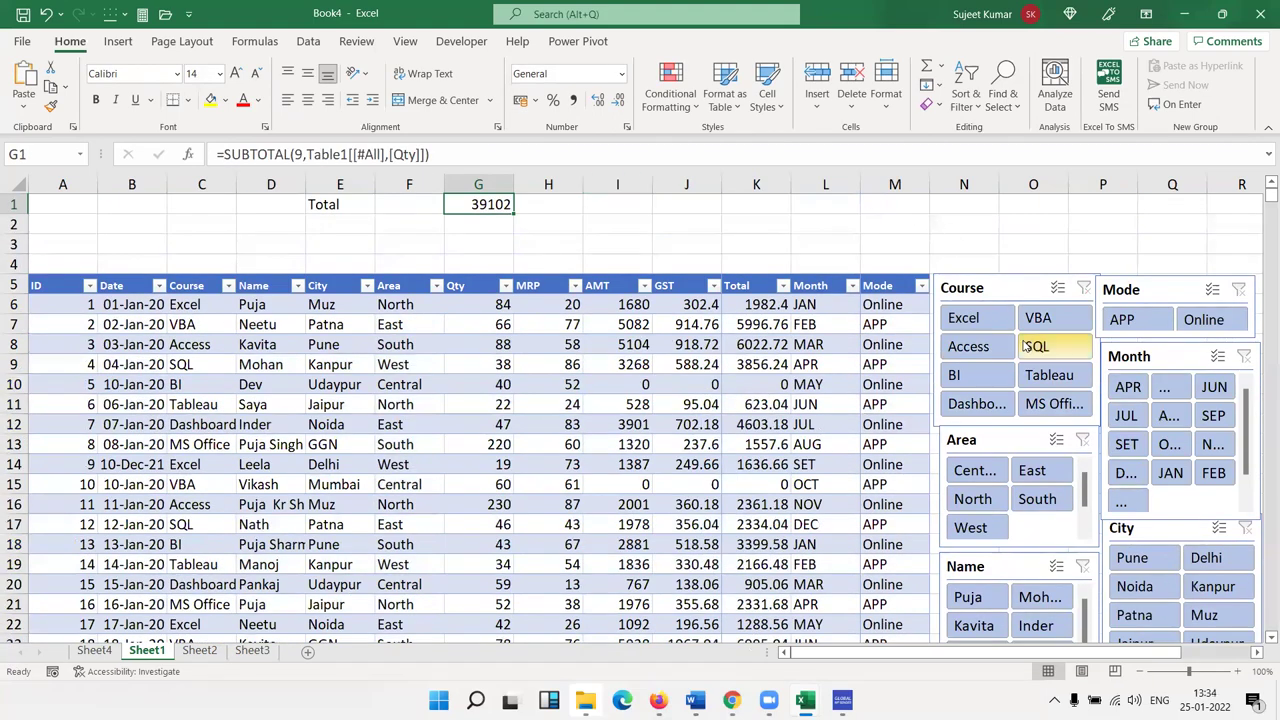
Filter the slicers to Excel and JAN, try South in Area, then undo it
left_click(993, 330)
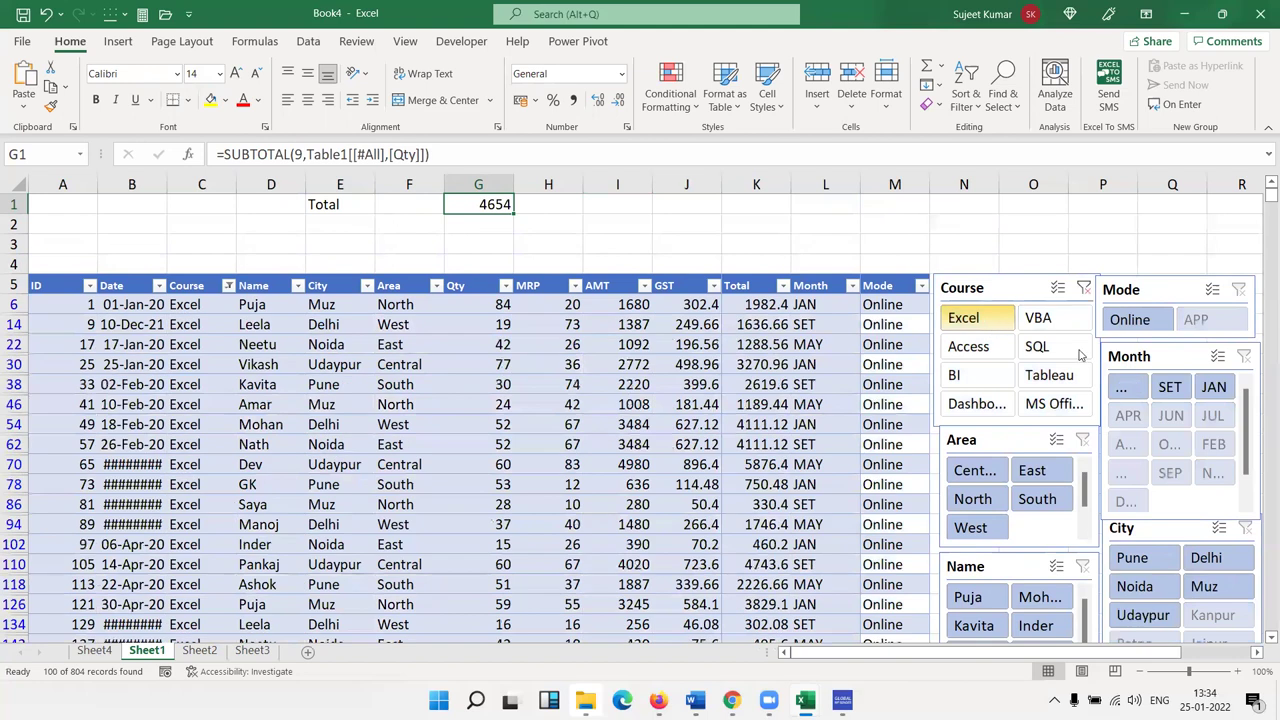
left_click(1212, 388)
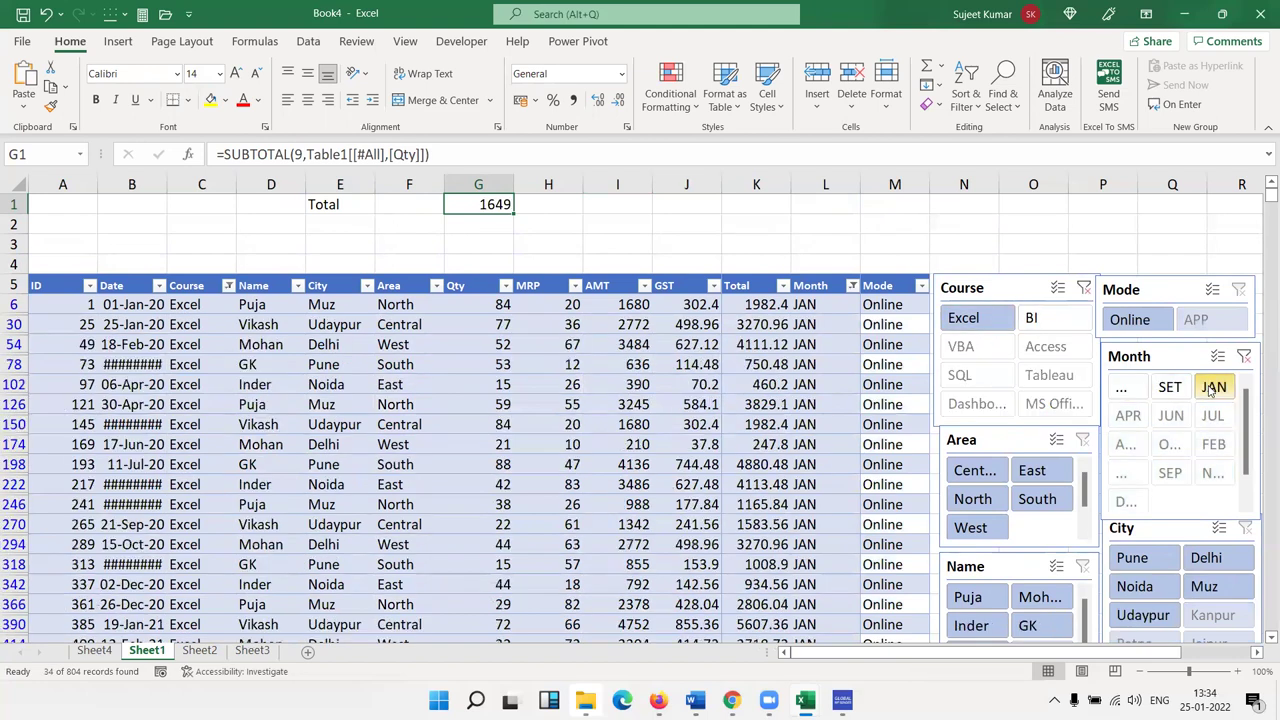
left_click(1038, 500)
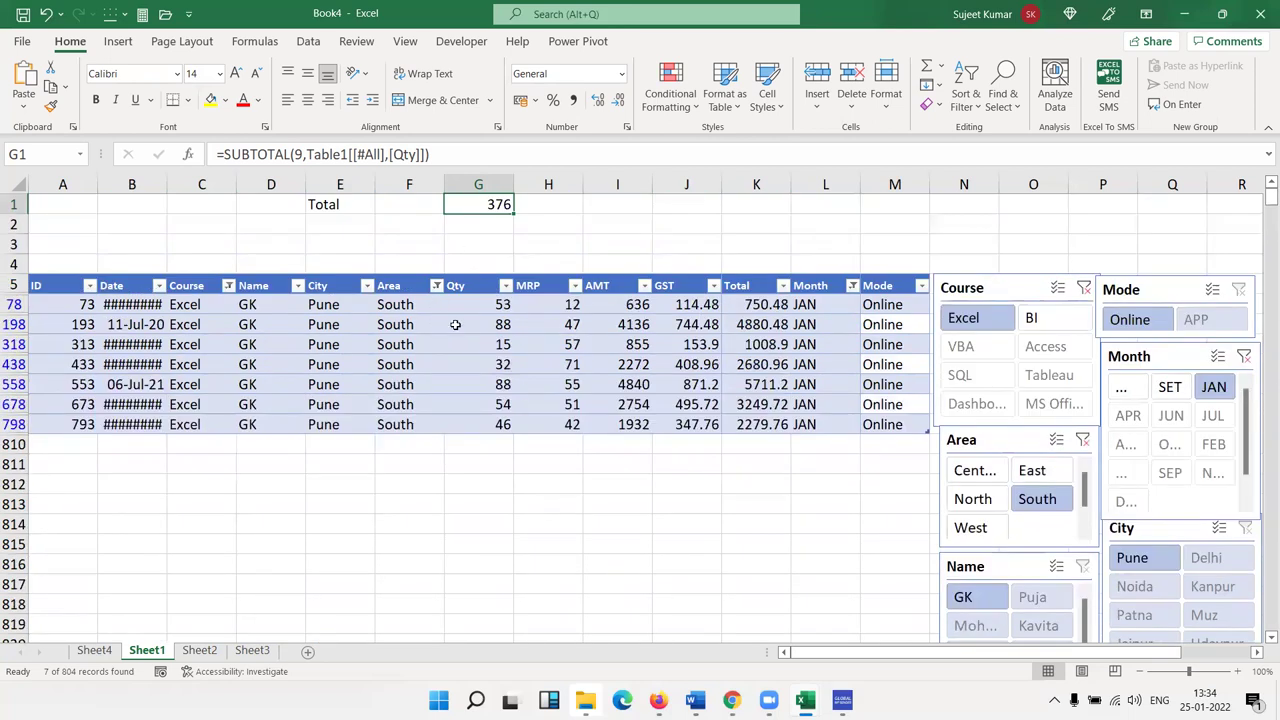
left_click_drag(455, 324, 467, 384)
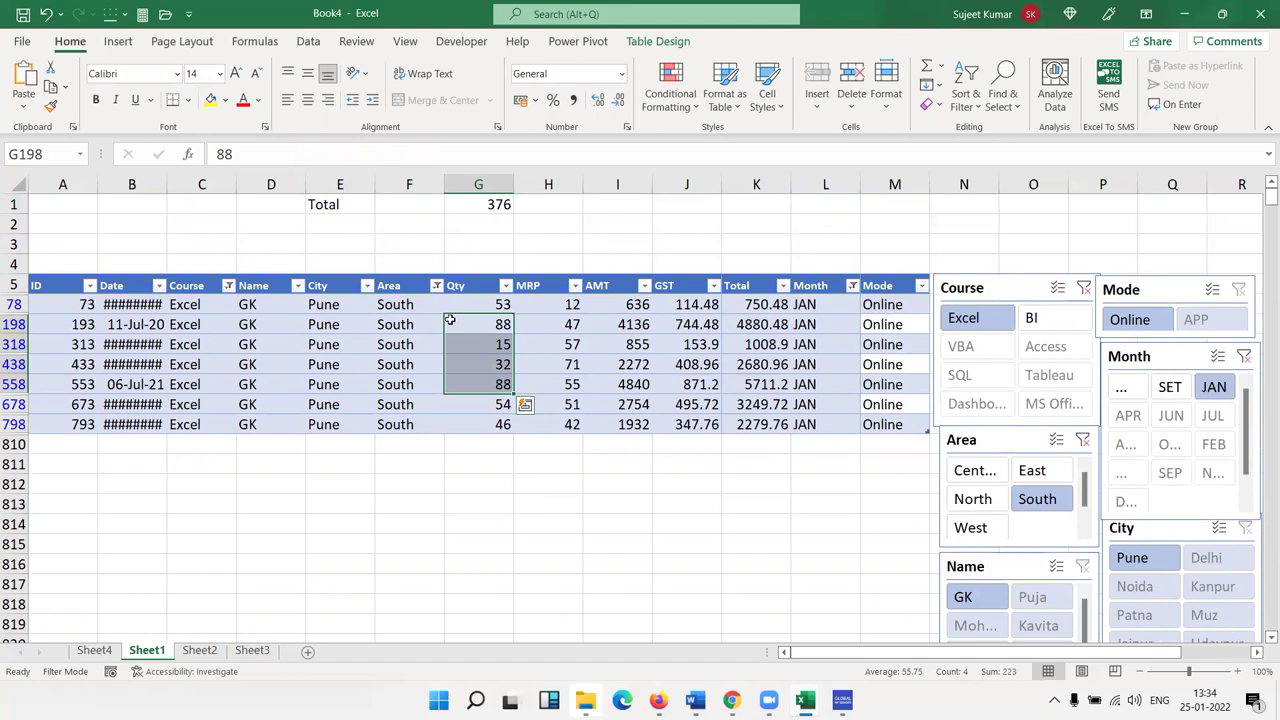
key("ctrl+z")
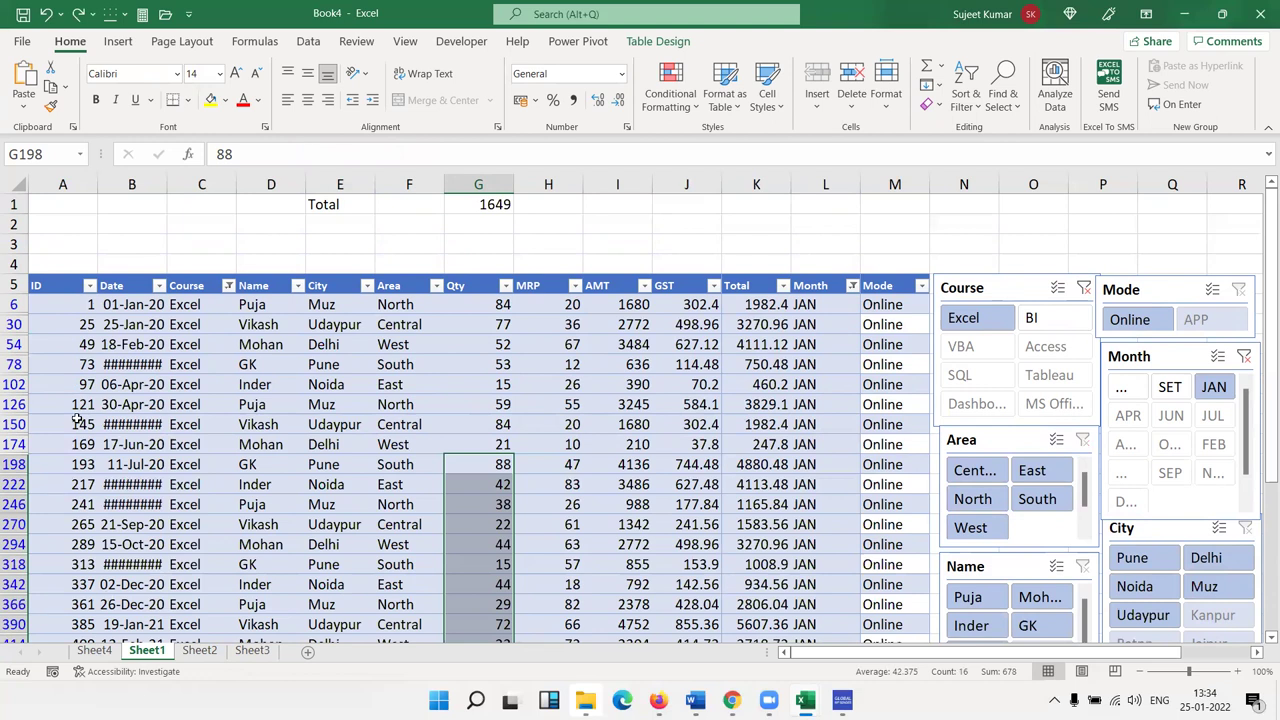
Add BI through the Course column filter so G1's SUBTOTAL reflects only visible rows
left_click(228, 407)
left_click(229, 288)
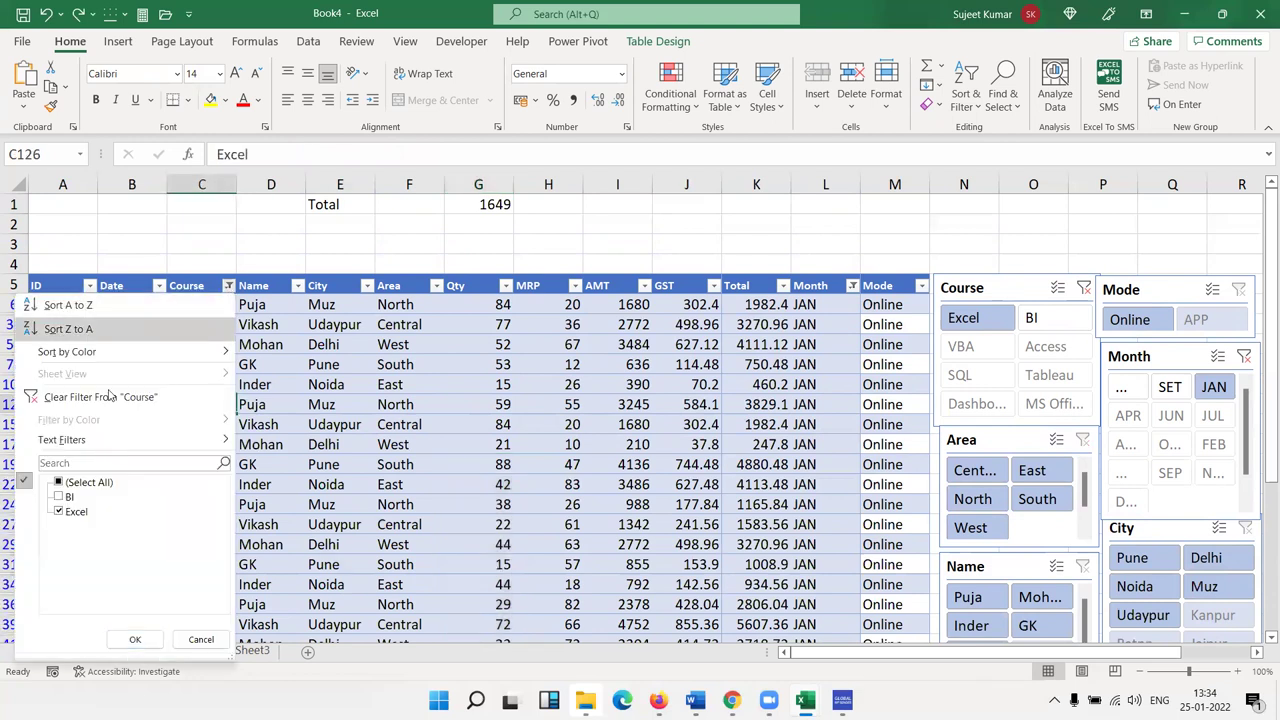
left_click(135, 639)
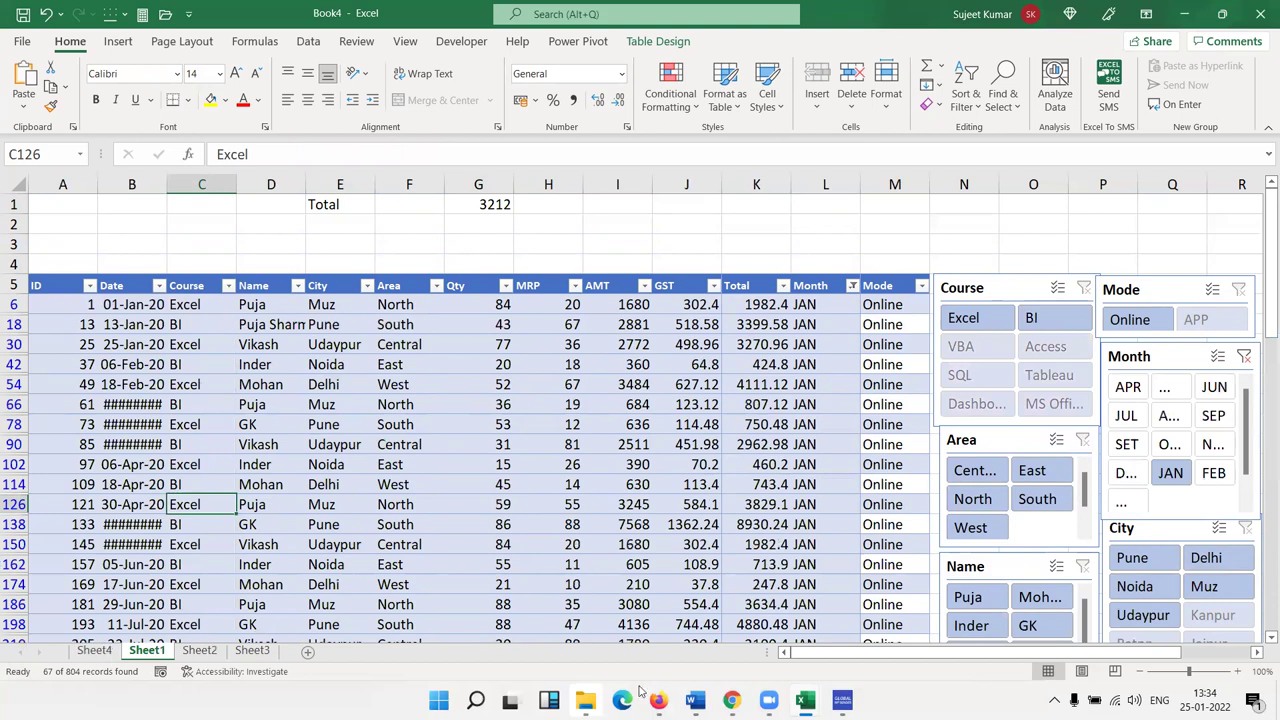